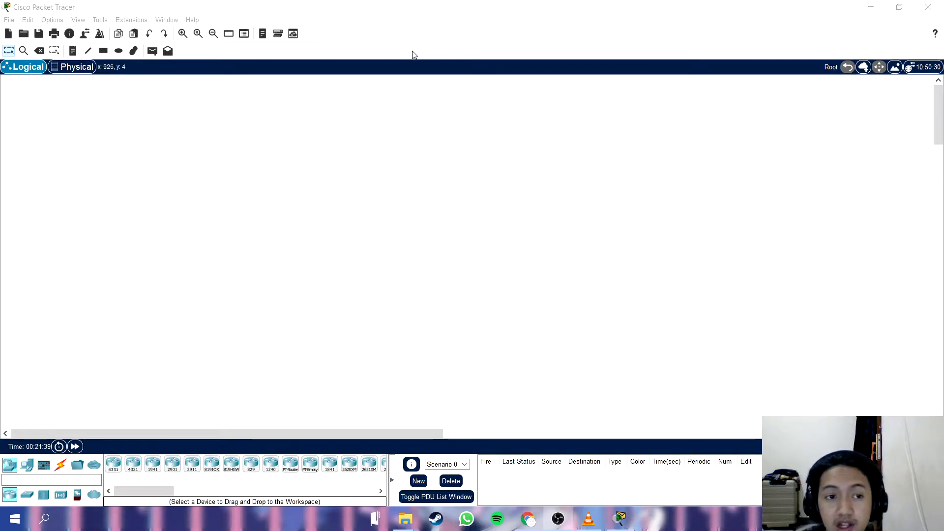
left_click(422, 22)
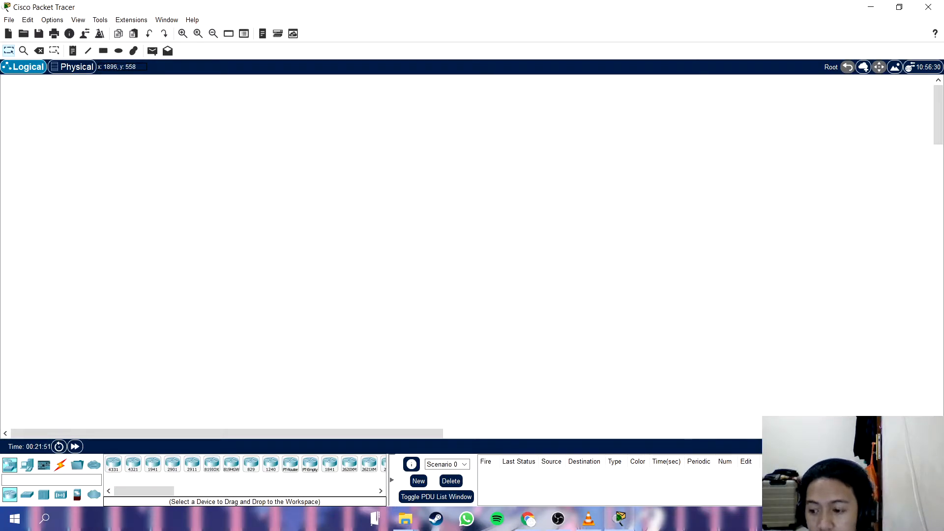
key("alt+Tab")
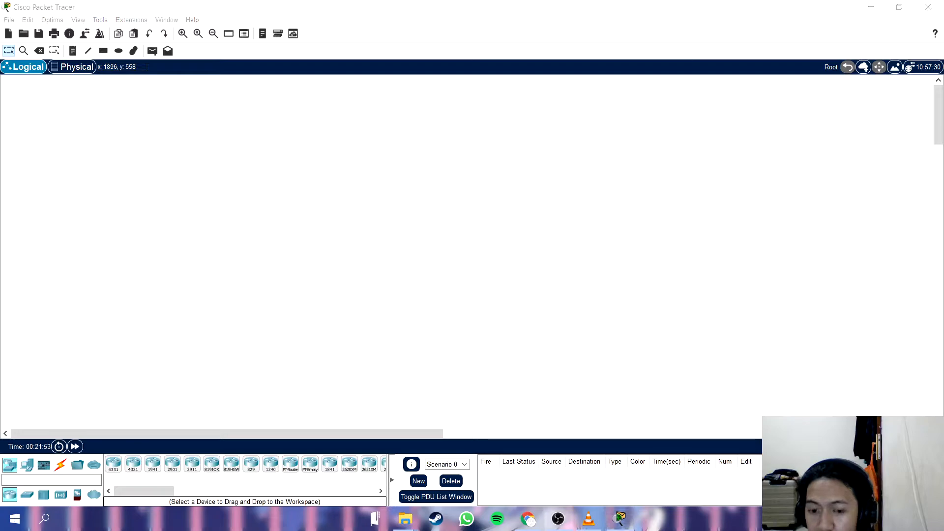
key("alt+Tab")
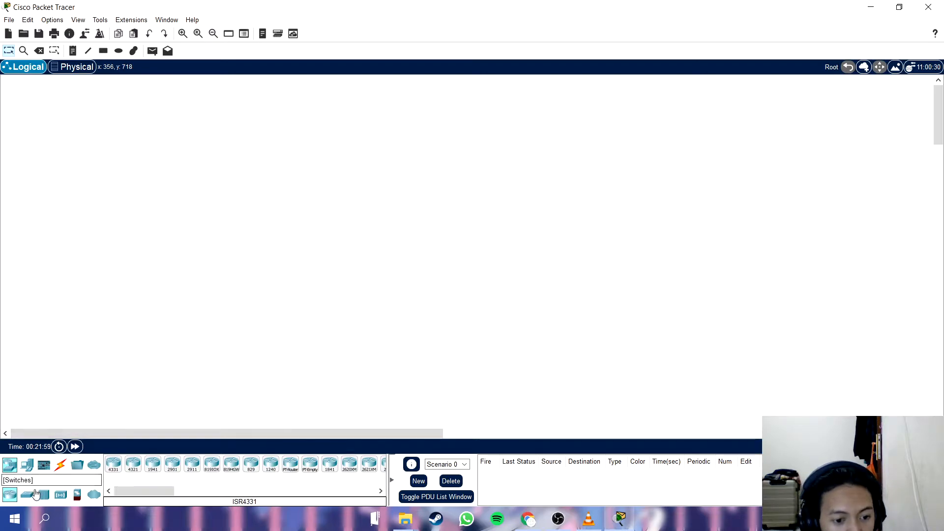
Place two 1841 routers side by side with a wide gap in the upper part of the empty workspace.
left_click_drag(163, 490, 180, 483)
left_click(248, 463)
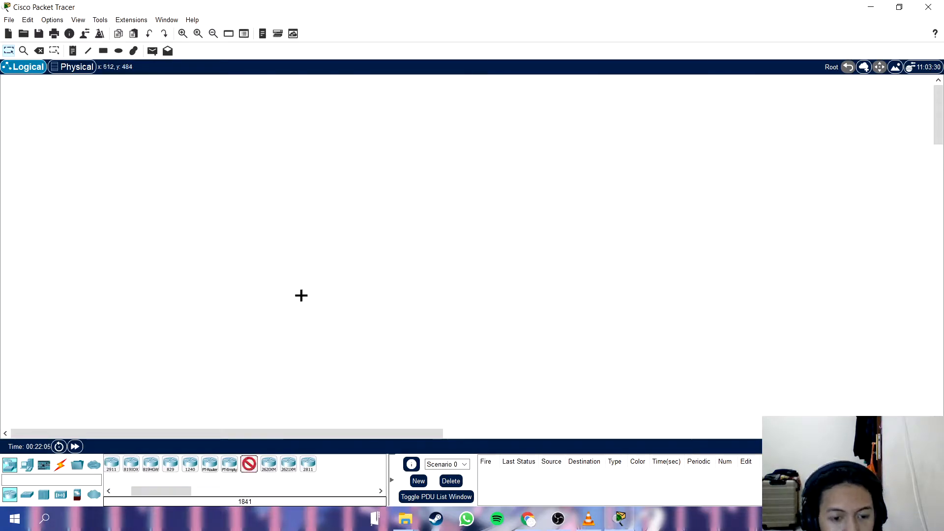
left_click(304, 142)
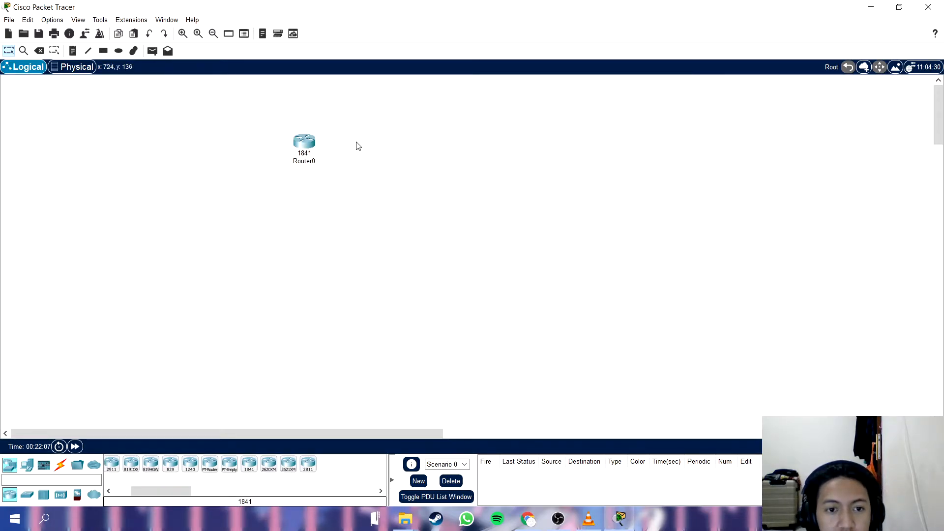
left_click(249, 463)
left_click(491, 146)
left_click_drag(492, 144, 509, 131)
left_click_drag(309, 137, 308, 132)
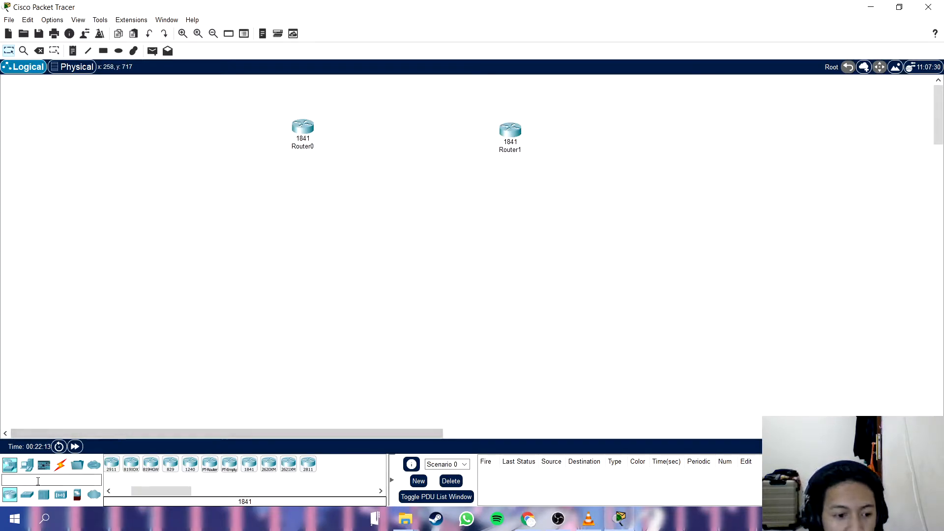
Add two 2960 switches side by side below the two routers.
left_click(27, 494)
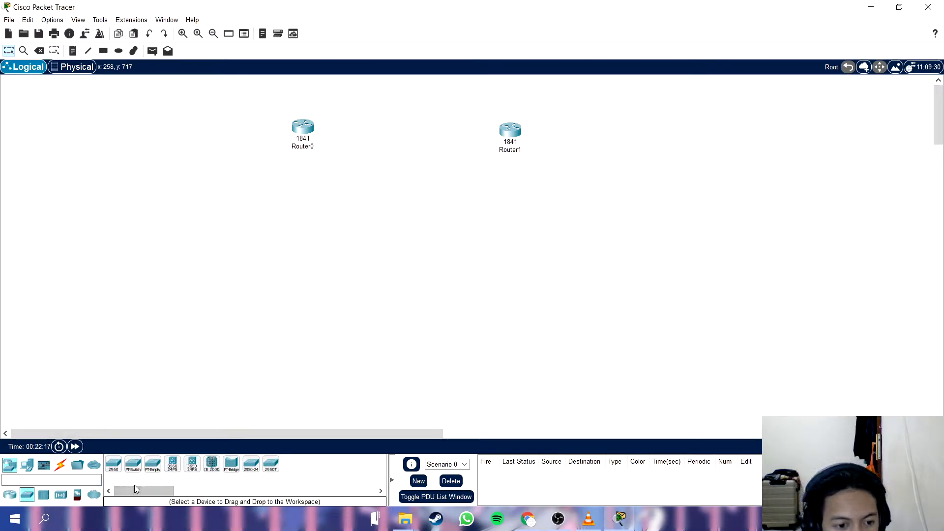
left_click(114, 464)
left_click(370, 230)
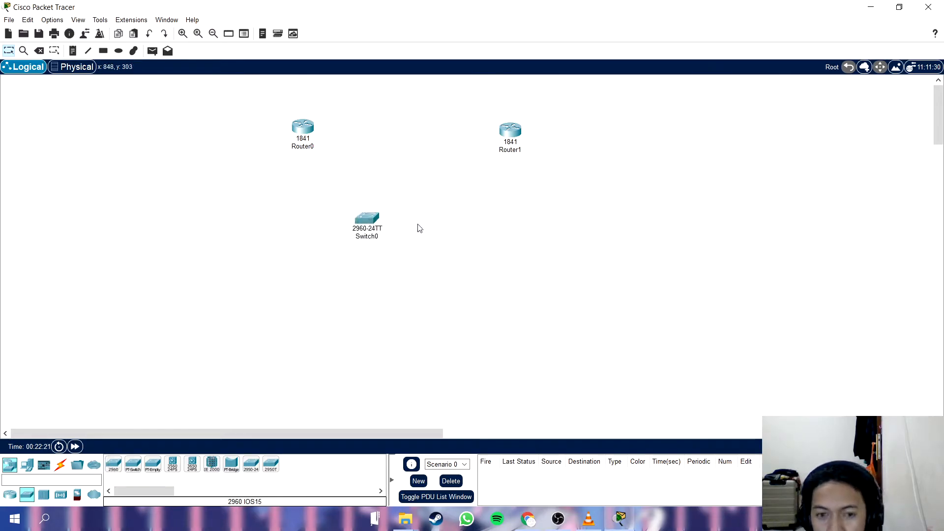
left_click(461, 223)
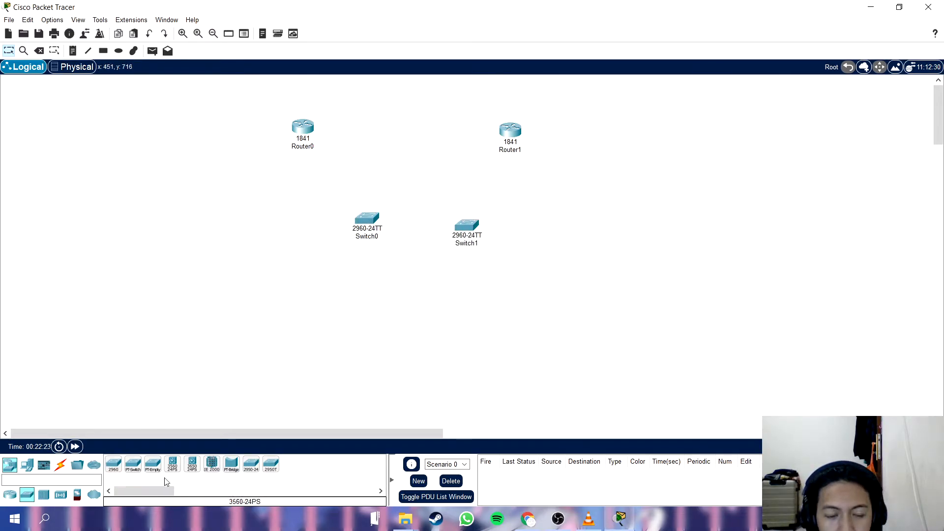
Add two laptops below the switches, one for each side of the network.
left_click(27, 466)
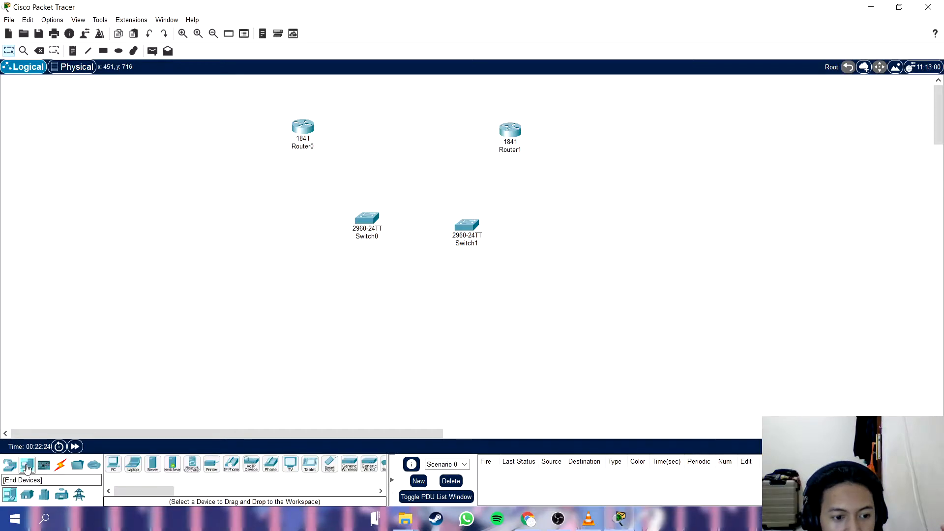
left_click(133, 464)
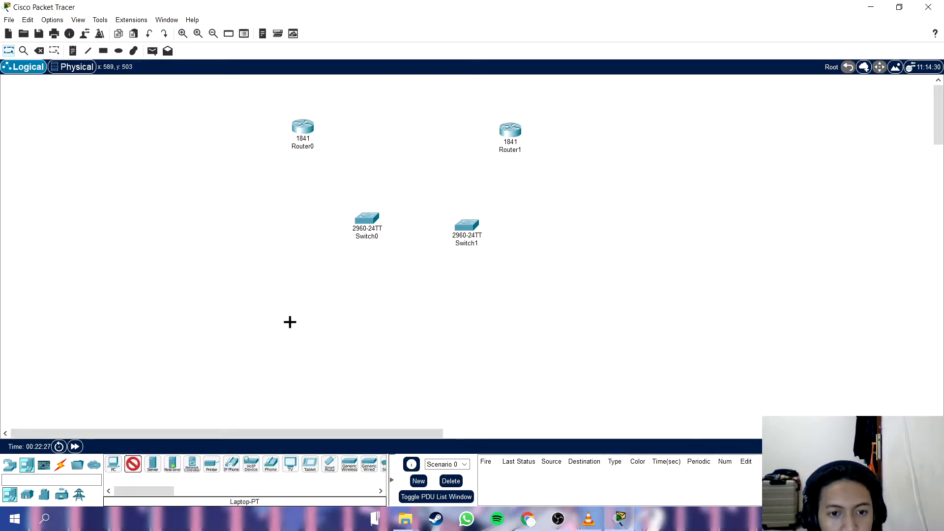
left_click(290, 322)
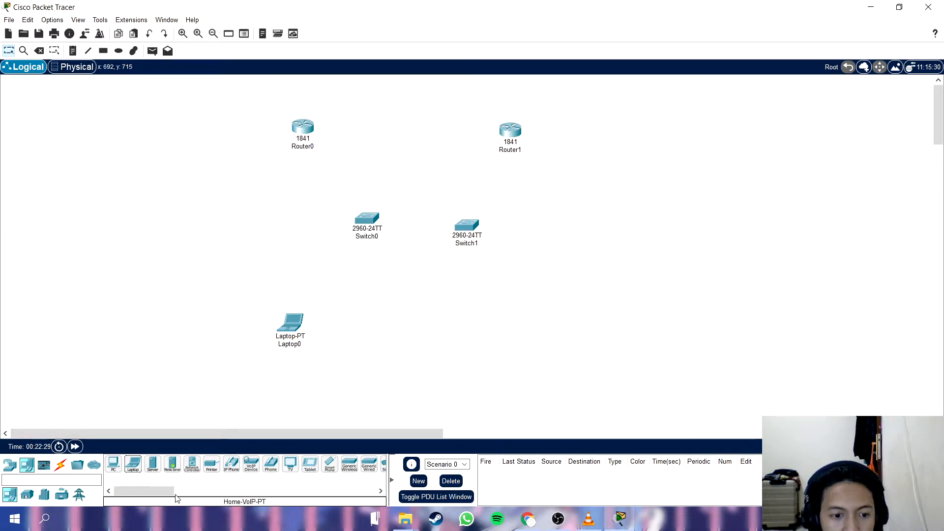
left_click(134, 464)
left_click(548, 327)
Rearrange the routers, switches and laptops into two mirrored groups, with routers above, laptops below and switches between them toward the centre.
left_click_drag(276, 338, 236, 366)
left_click_drag(367, 220, 376, 238)
left_click_drag(461, 240, 458, 250)
left_click(558, 329)
left_click_drag(558, 328, 620, 281)
left_click_drag(252, 359, 252, 282)
left_click_drag(614, 297, 584, 300)
left_click_drag(379, 230, 350, 222)
left_click_drag(465, 232, 488, 226)
left_click_drag(512, 142, 558, 132)
left_click_drag(305, 145, 284, 152)
left_click_drag(339, 222, 355, 205)
left_click_drag(488, 230, 499, 213)
left_click_drag(247, 290, 252, 299)
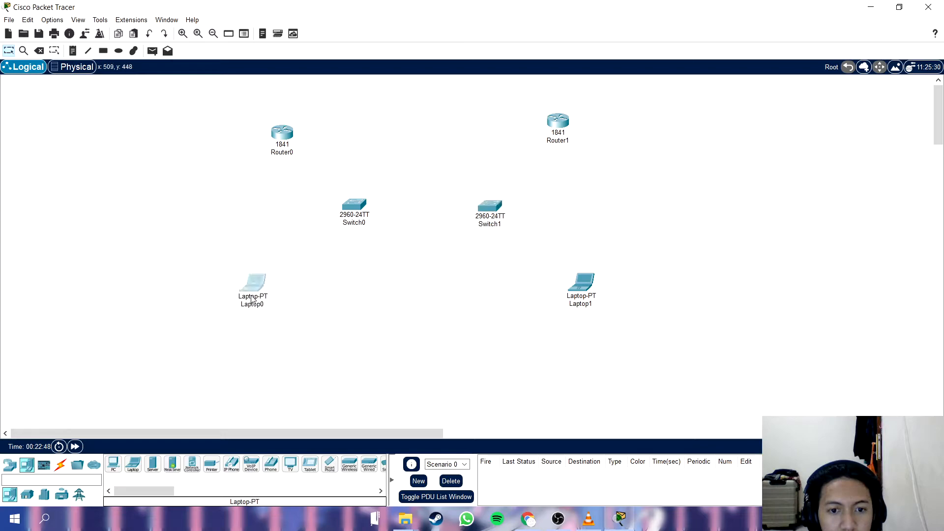
left_click_drag(282, 131, 278, 124)
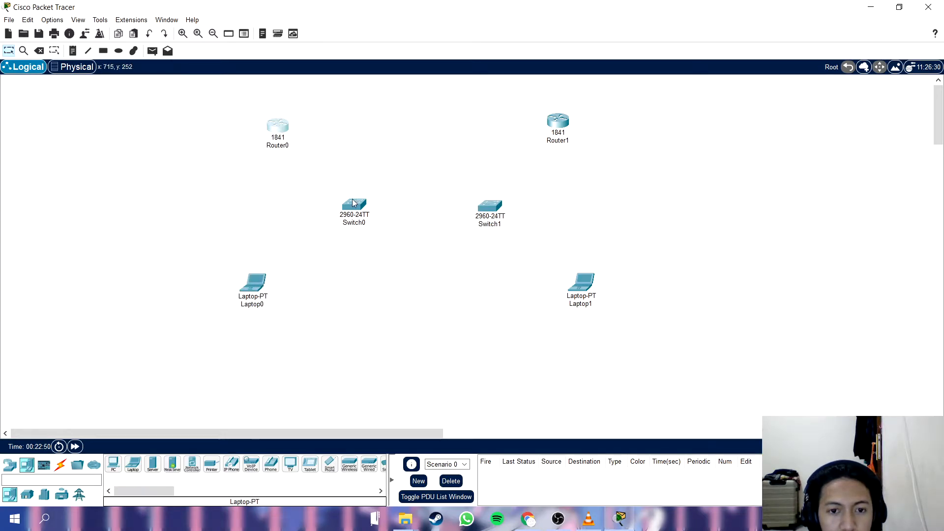
left_click_drag(581, 297, 581, 303)
mouse_move(495, 202)
left_mouse_down()
mouse_move(475, 209)
mouse_move(488, 208)
left_mouse_up()
left_click_drag(350, 211, 357, 216)
key("alt+Tab")
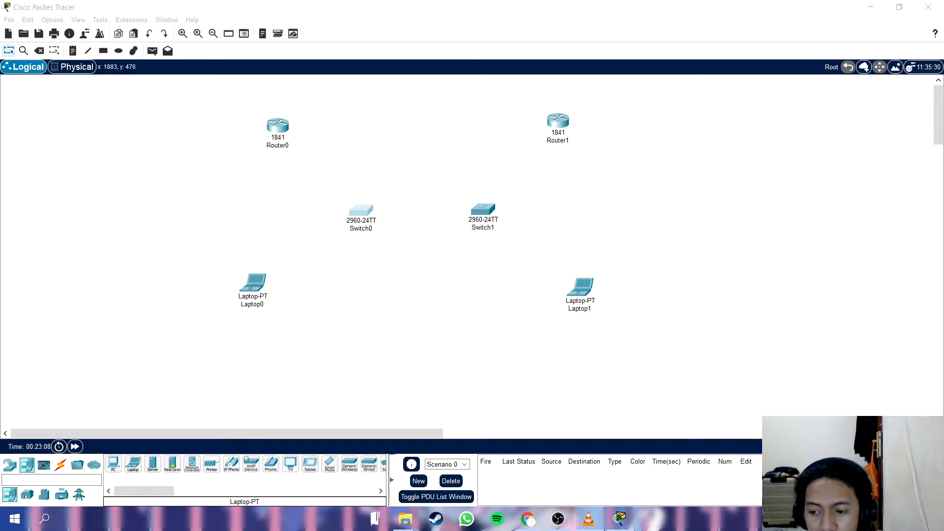
Connect Laptop0's FastEthernet0 port to Switch0's FastEthernet0/1 port with a copper straight-through cable.
left_click(59, 465)
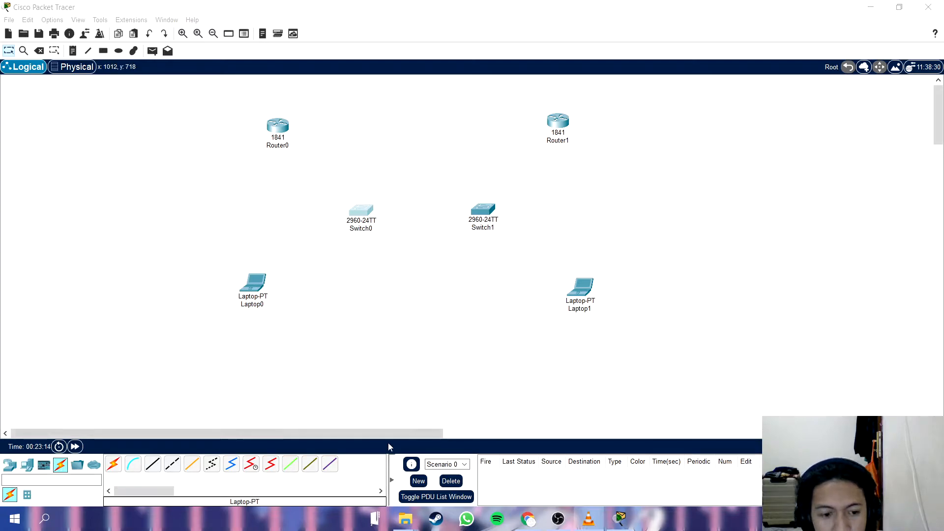
left_click(153, 464)
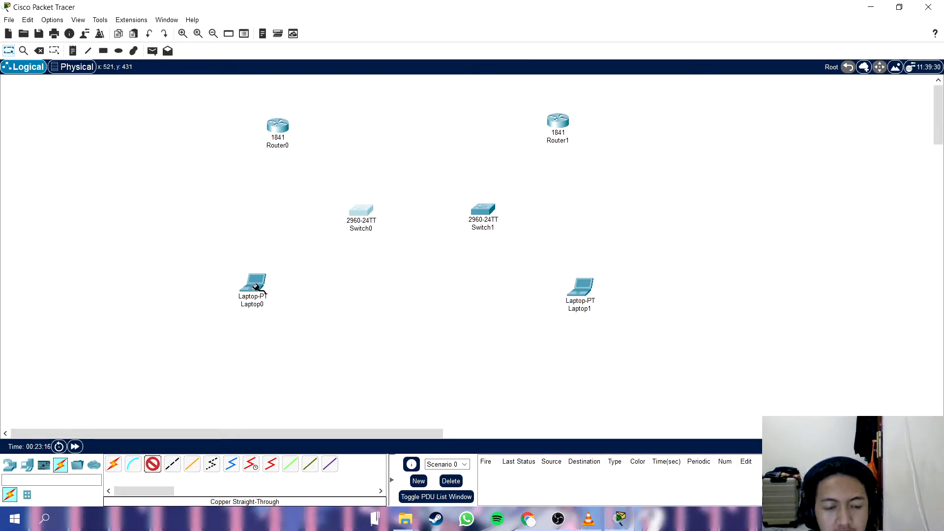
left_click(256, 287)
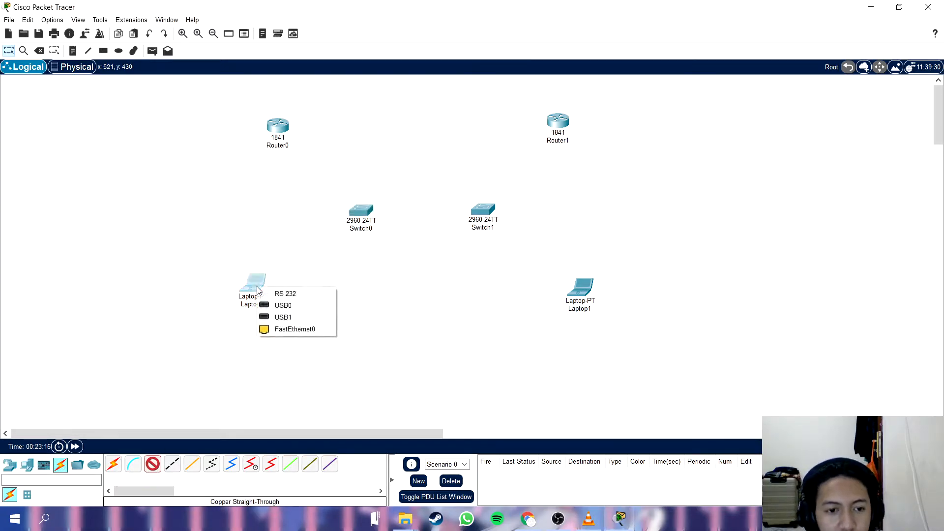
left_click(312, 332)
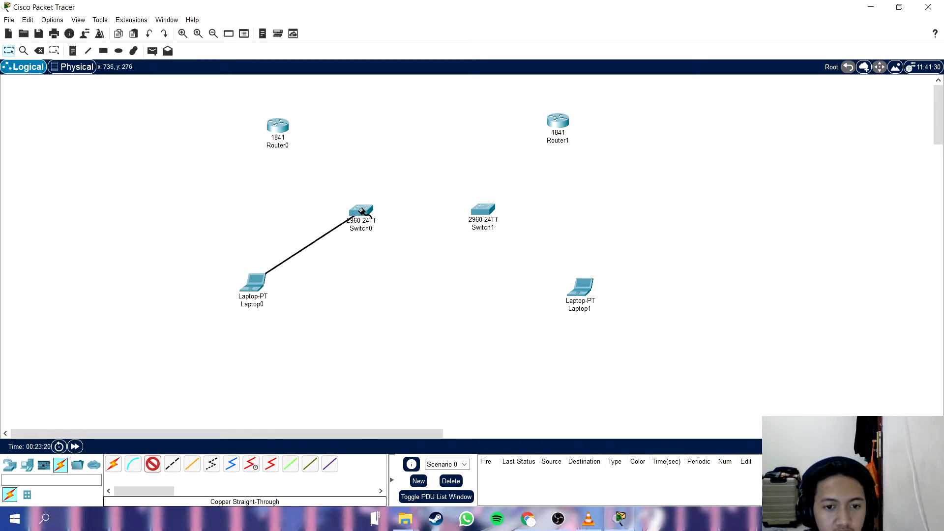
left_click(361, 212)
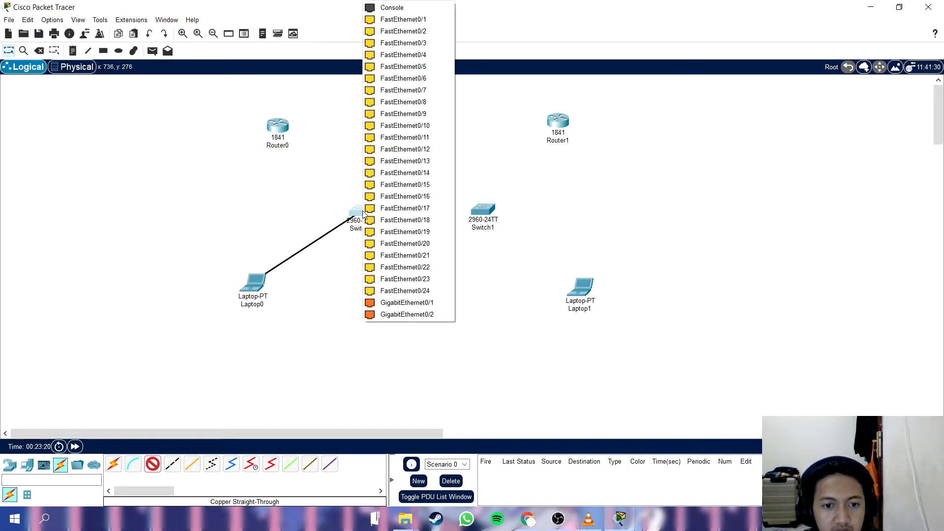
left_click(421, 20)
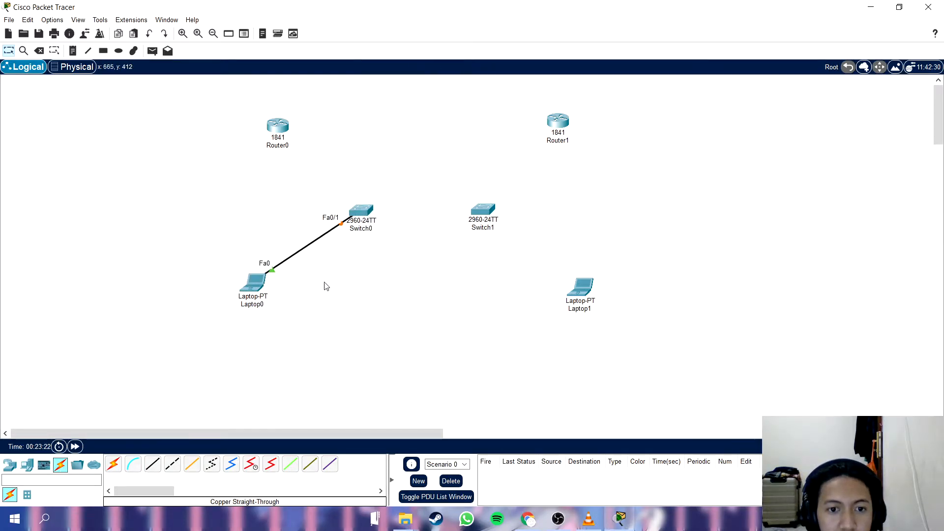
Connect Switch0's FastEthernet0/2 port to Router0's FastEthernet0/0 port with a copper straight-through cable.
left_click(367, 212)
left_click(401, 233)
left_click(275, 125)
left_click(297, 154)
Shift both laptops and both switches slightly lower to give the links more room.
left_click_drag(255, 303, 255, 320)
left_click_drag(367, 209, 367, 223)
left_click_drag(483, 210, 484, 222)
left_click_drag(583, 294, 572, 310)
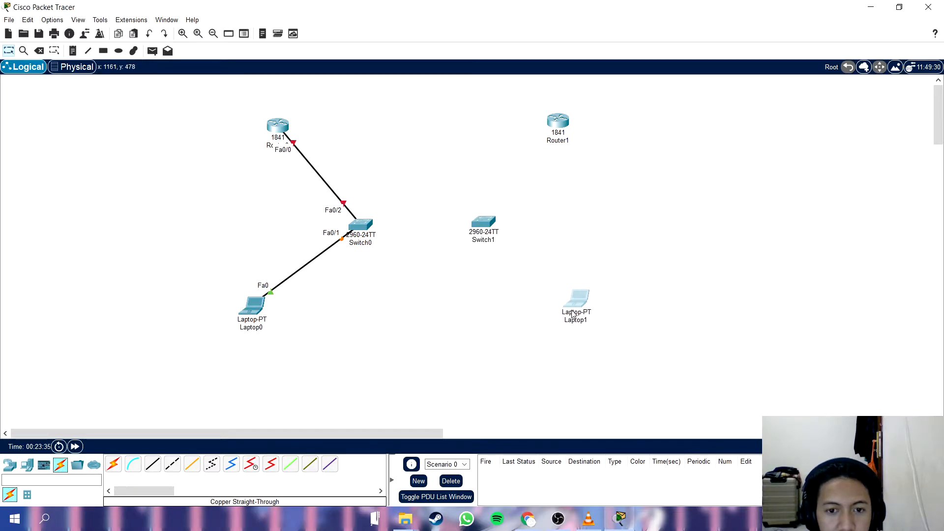
left_click_drag(490, 228, 489, 233)
left_click(488, 267)
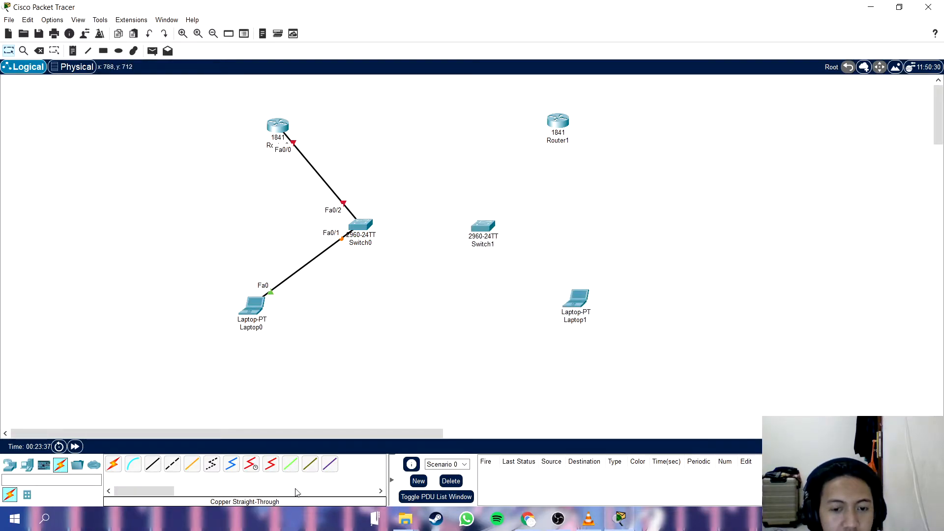
Connect Laptop1's FastEthernet0 port to Switch1's FastEthernet0/1 port with a copper straight-through cable.
left_click(152, 463)
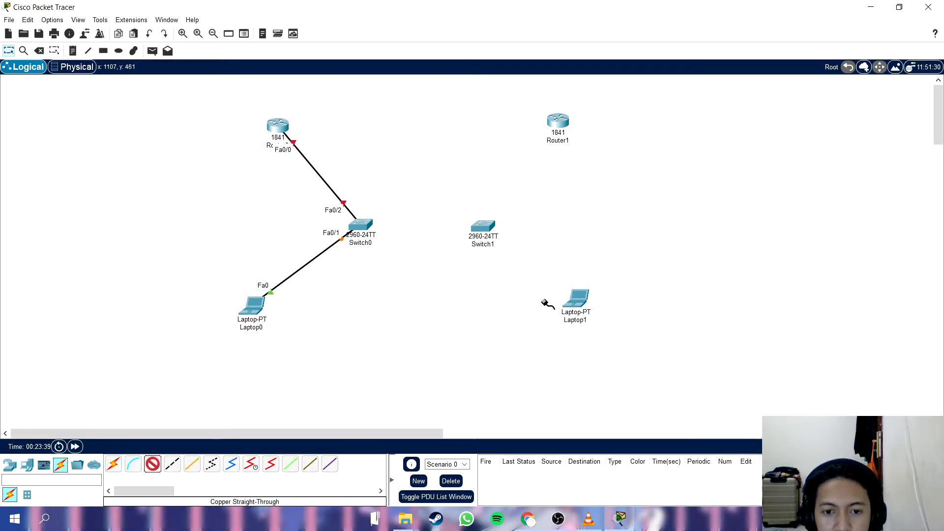
left_click(572, 304)
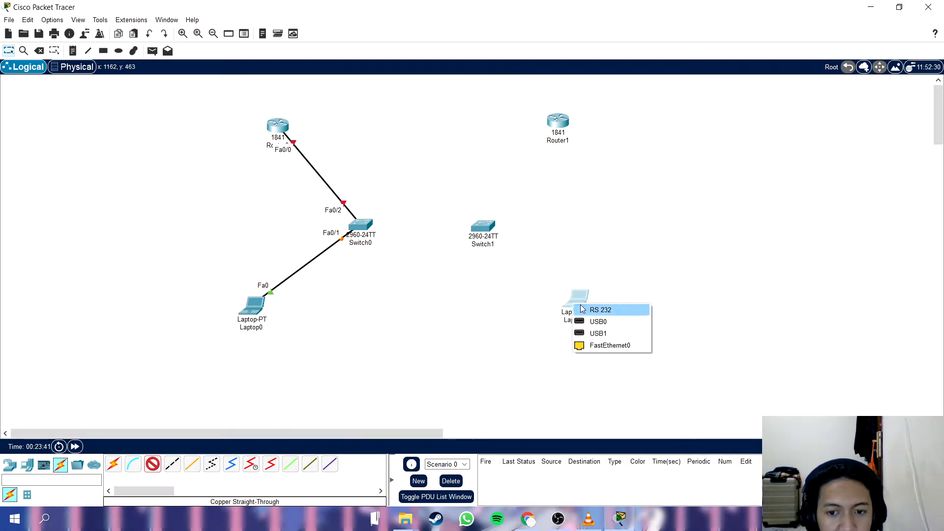
left_click(599, 346)
left_click(483, 227)
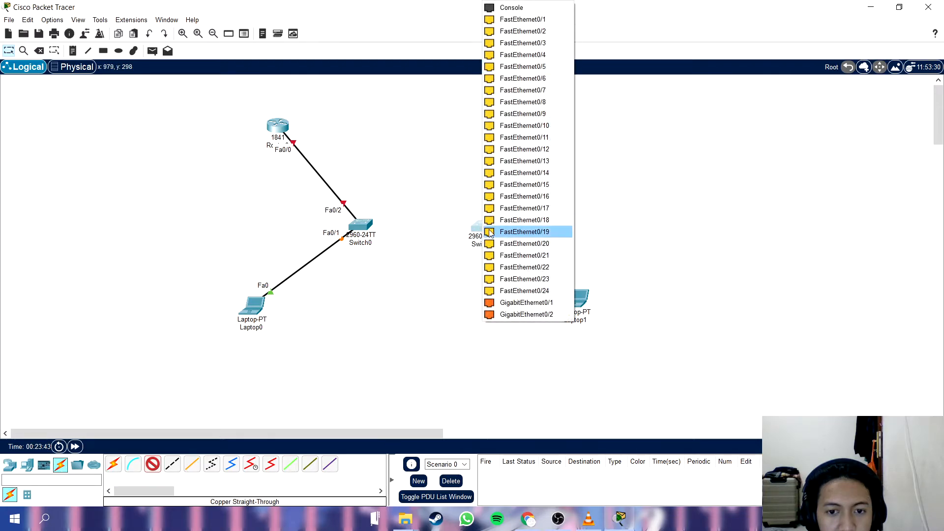
left_click(518, 19)
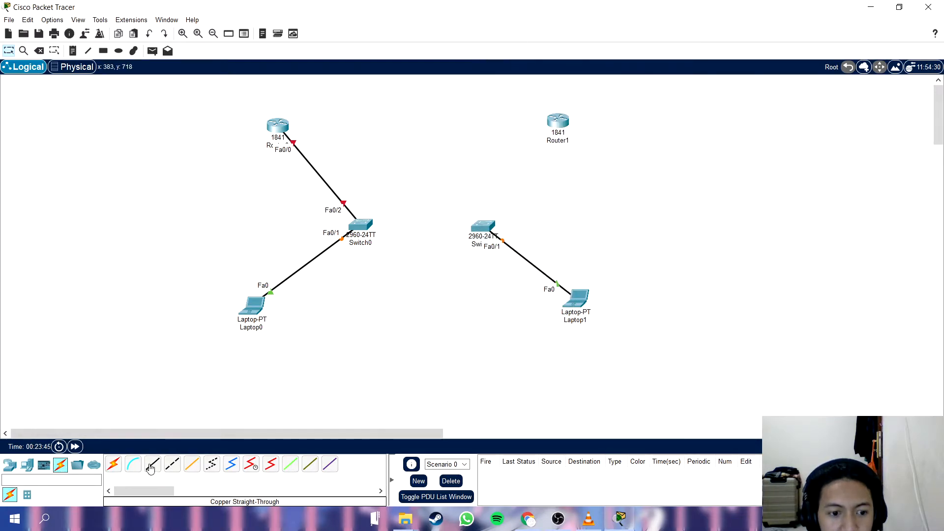
Connect Switch1's FastEthernet0/2 port to Router1's FastEthernet0/0 port with a copper straight-through cable.
left_click(484, 225)
left_click(548, 27)
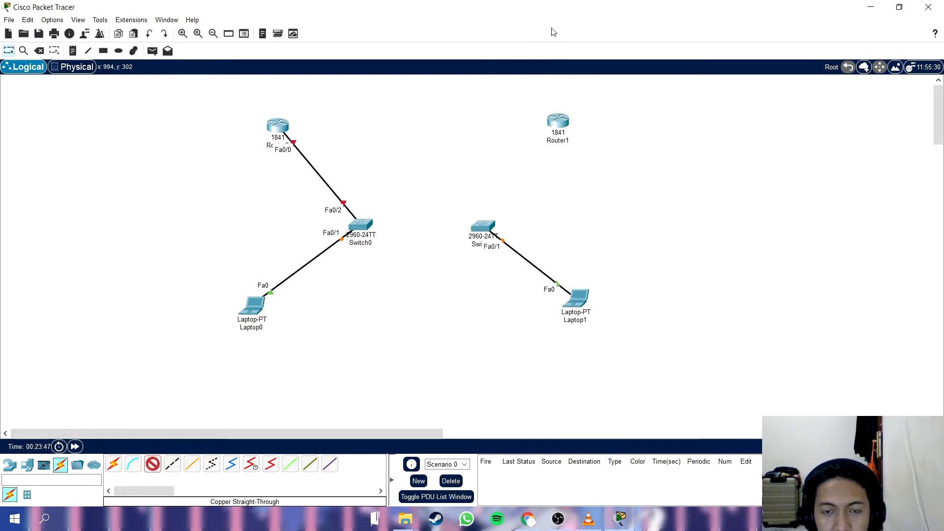
left_click(558, 121)
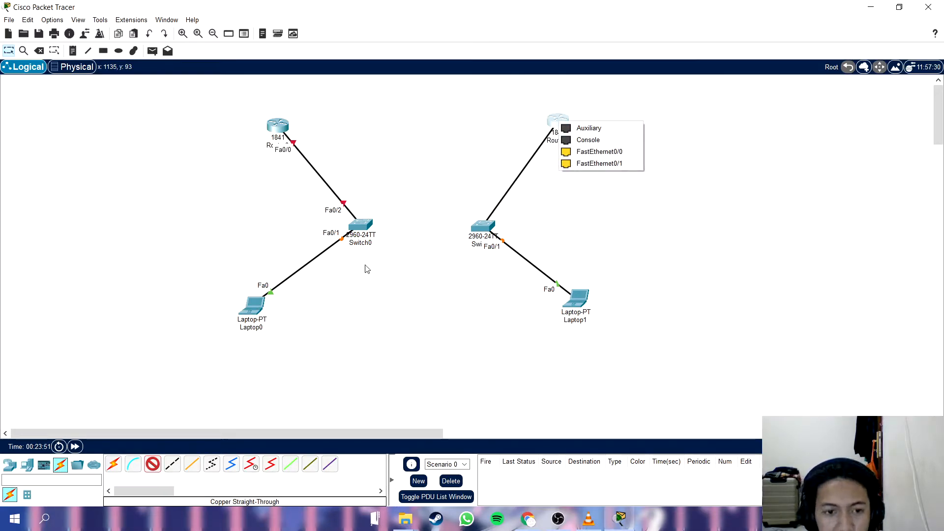
left_click(616, 153)
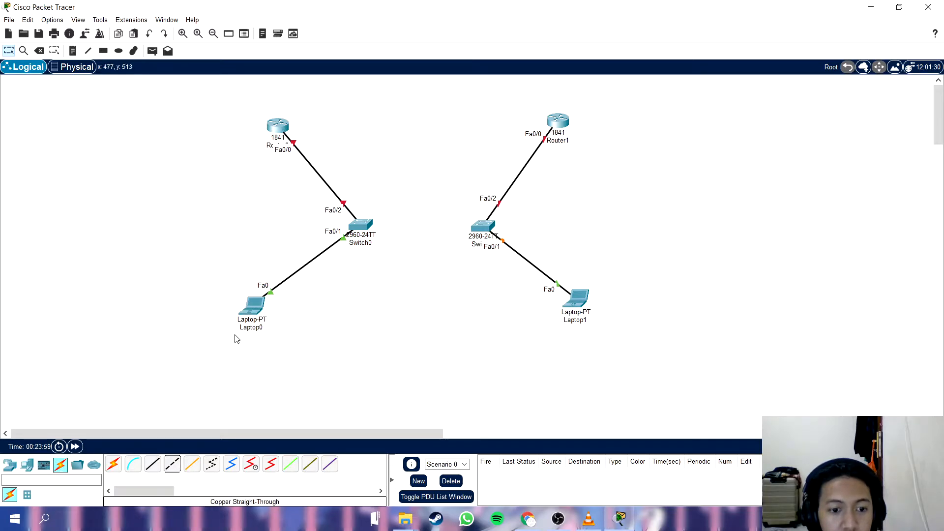
Connect the FastEthernet0/1 ports of Router0 and Router1 with a copper cross-over cable.
left_click(277, 126)
left_click(315, 154)
left_click(557, 121)
left_click(599, 156)
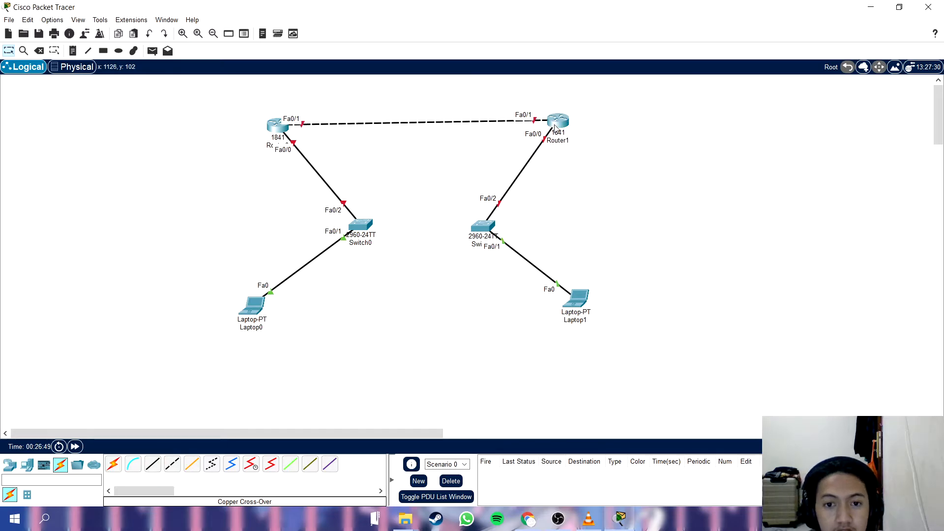
Align Router1 level with Router0 and nudge Laptop1 slightly outward.
left_click_drag(557, 127, 552, 133)
left_click_drag(575, 306, 577, 306)
left_click(465, 314)
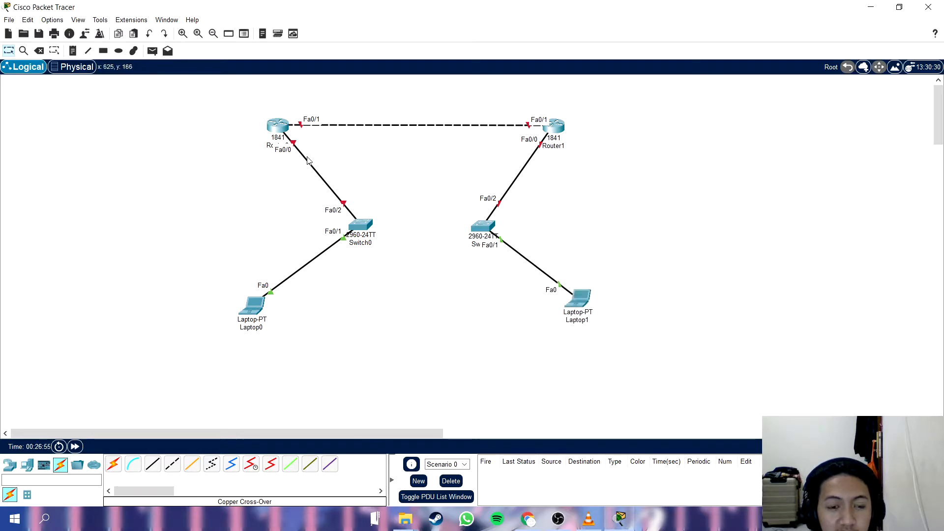
Configure Router0's FastEthernet0/0 interface with IPv4 address 192.168.1.254 and subnet mask 255.255.255.0, and switch the port on.
left_click(280, 127)
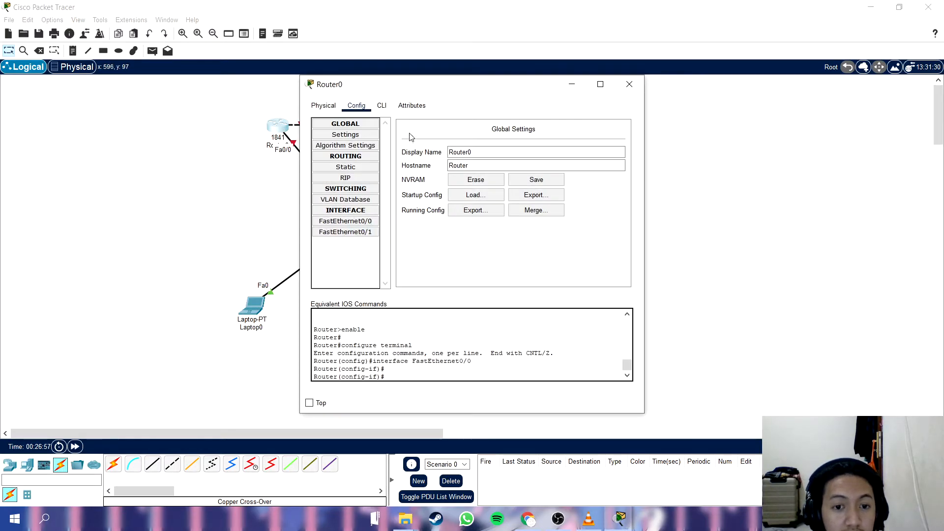
left_click_drag(393, 84, 511, 75)
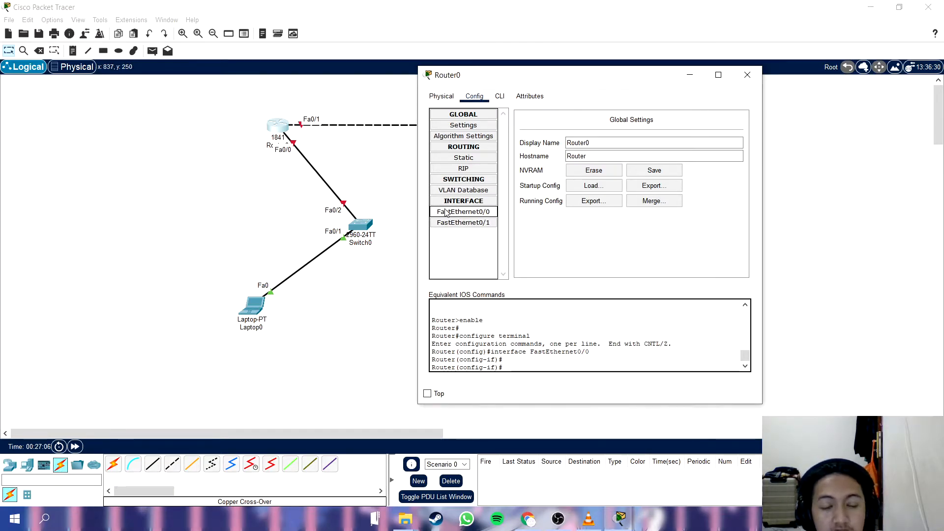
left_click(473, 215)
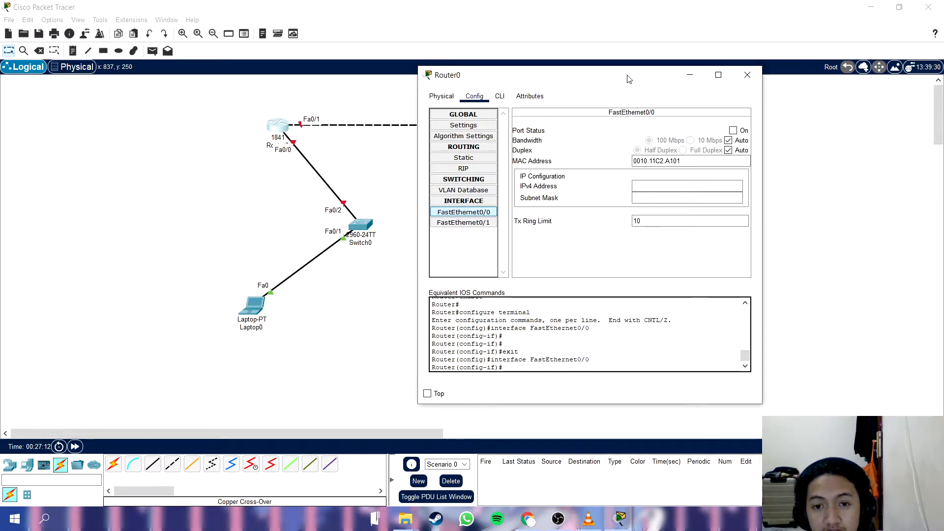
left_click_drag(627, 78, 614, 82)
left_click(663, 190)
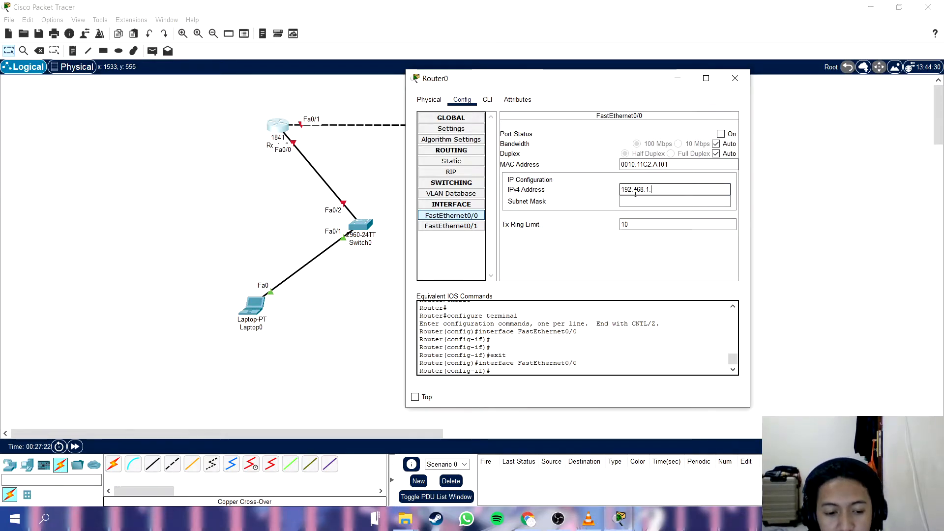
type(".254")
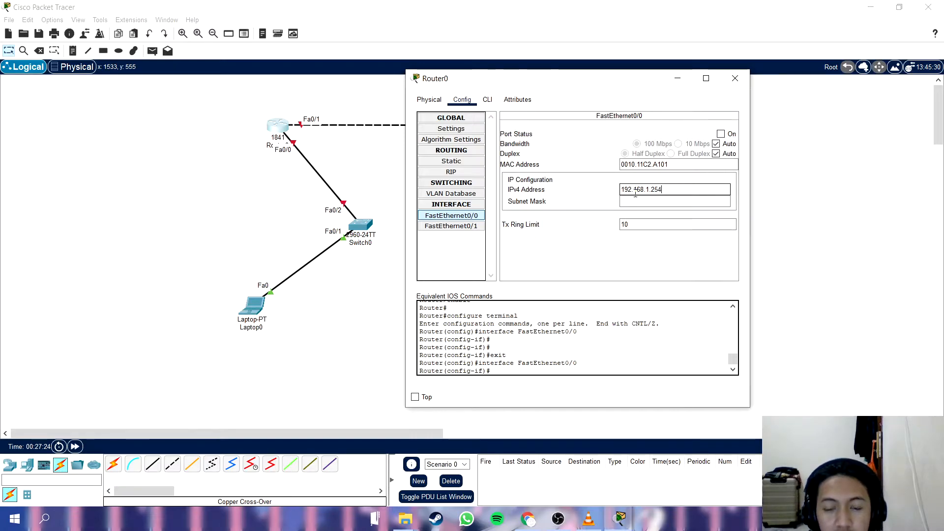
left_click(636, 201)
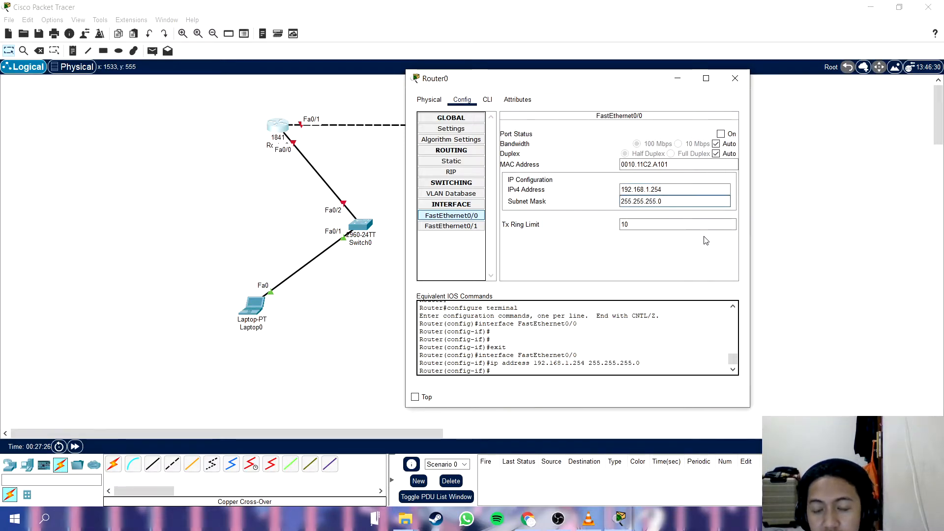
left_click(726, 134)
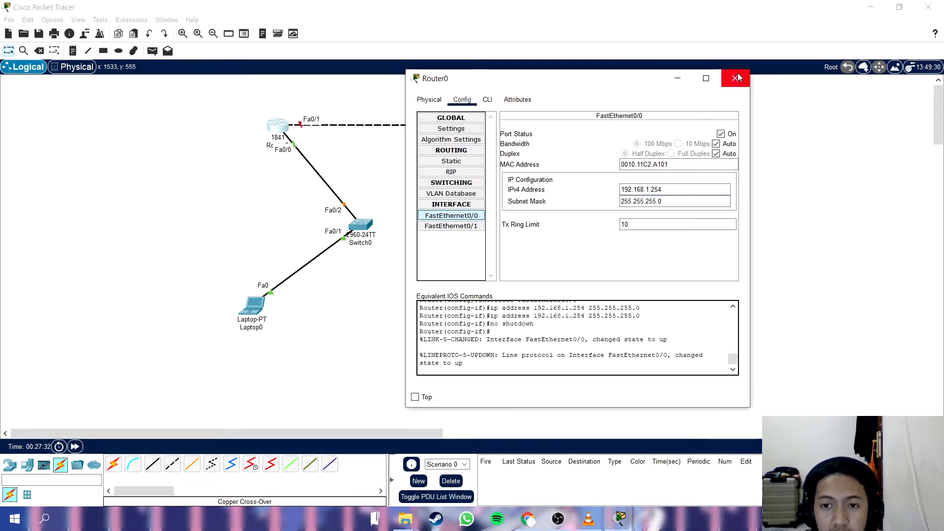
Add the note "IP GATEWAY : 192.168.1.254" to the workspace and place it just below Router0.
triple_click(691, 186)
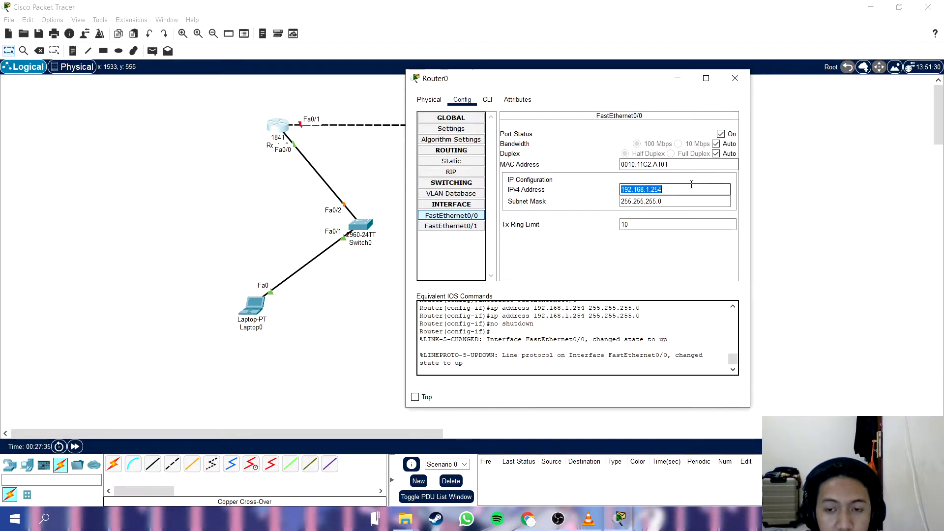
left_click(735, 79)
left_click(152, 51)
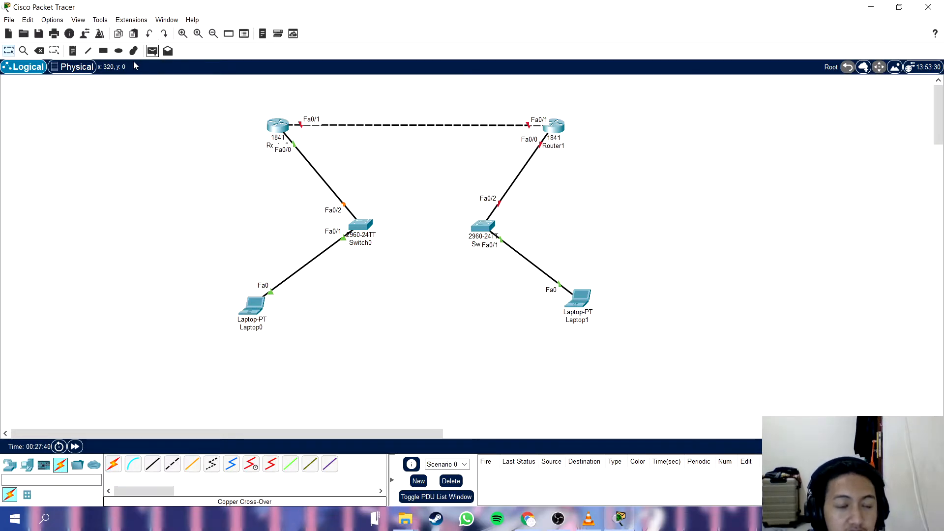
key("n")
left_click(233, 119)
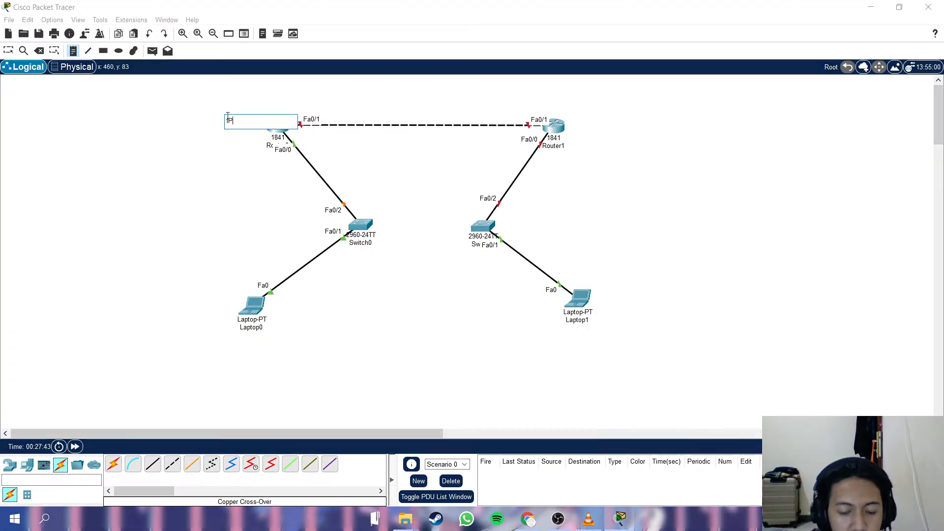
type("WAYE")
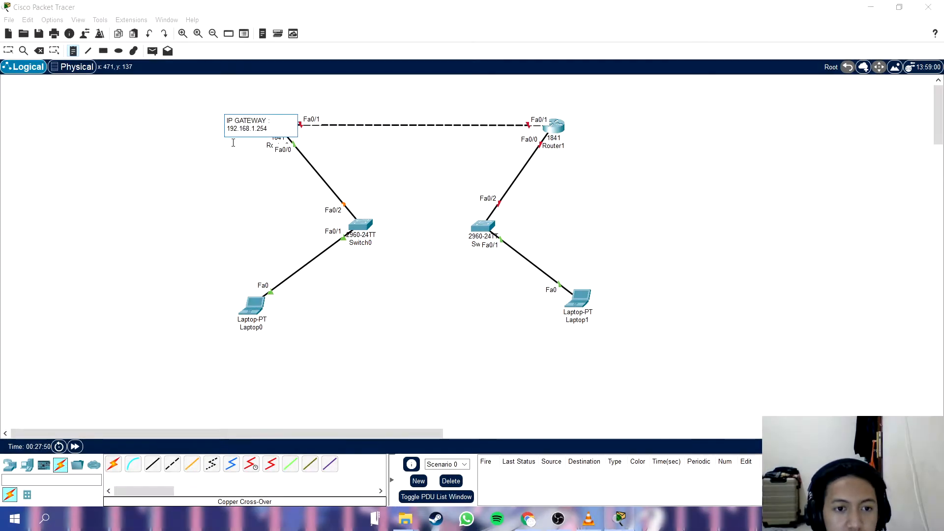
key("Escape")
left_click_drag(243, 131, 206, 171)
left_click(355, 292)
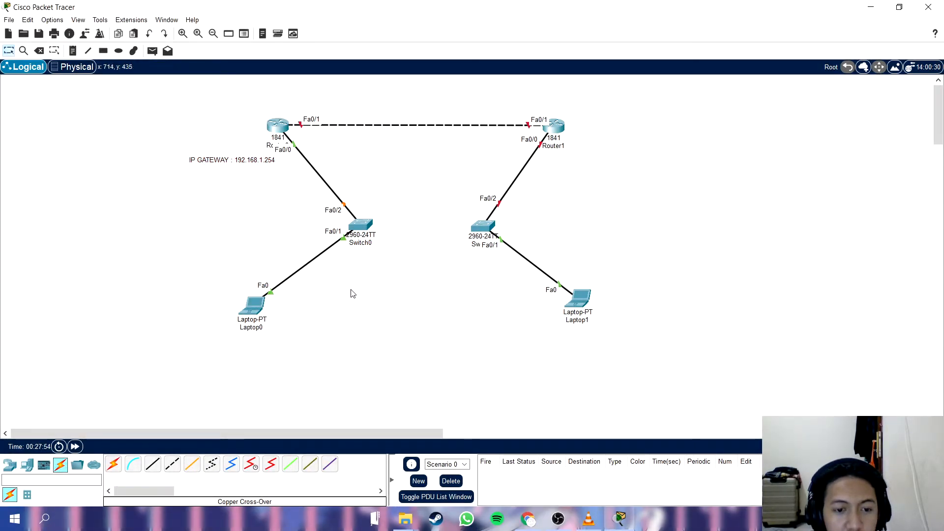
Assign Laptop0's FastEthernet0 the static IPv4 address 192.168.1.1 with subnet mask 255.255.255.0.
left_click(253, 306)
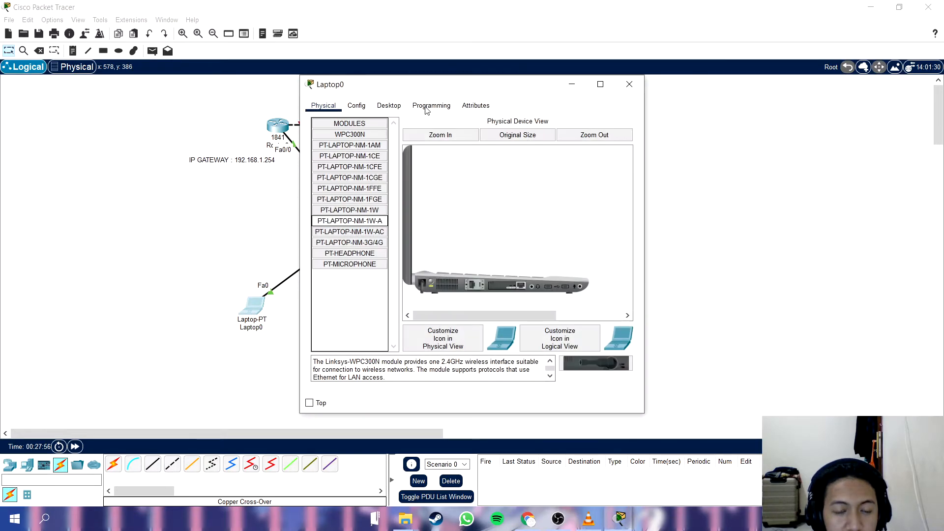
left_click_drag(386, 86, 431, 88)
left_click(399, 110)
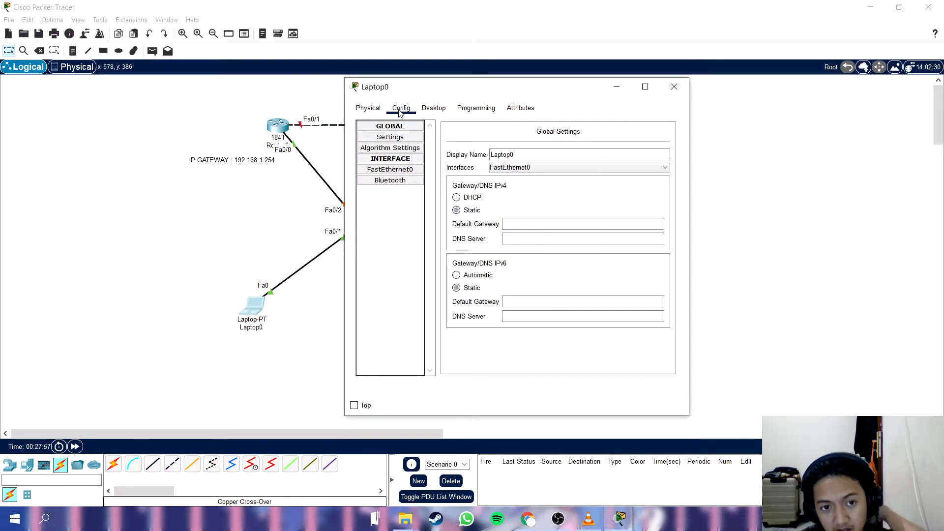
left_click(434, 108)
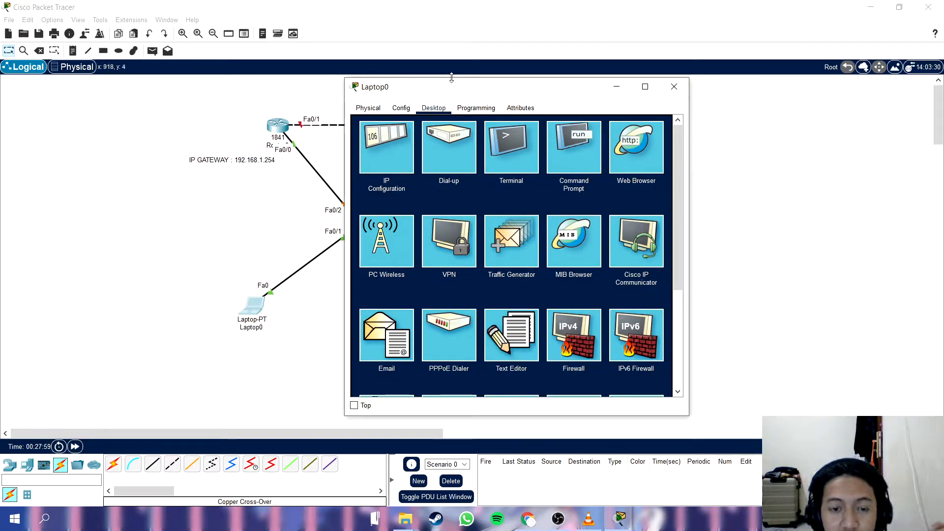
left_click_drag(452, 79, 503, 80)
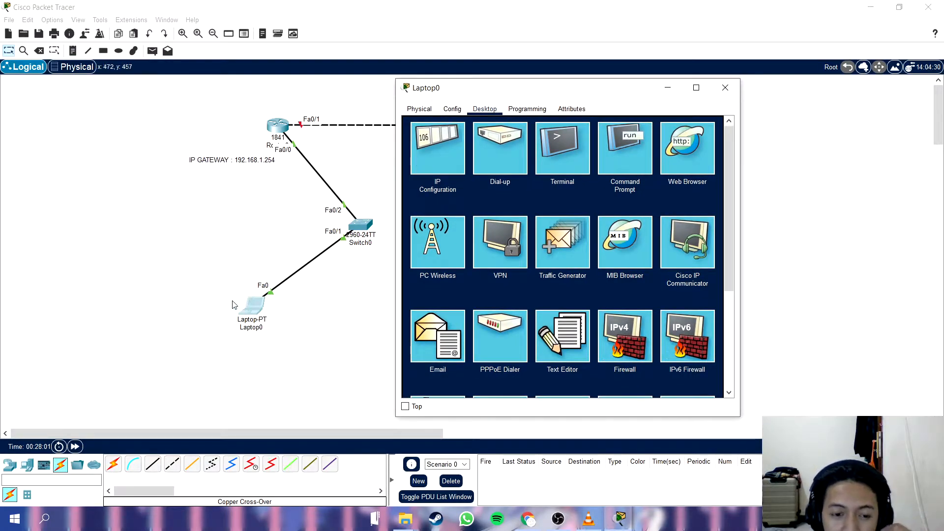
left_click(438, 140)
left_click(542, 186)
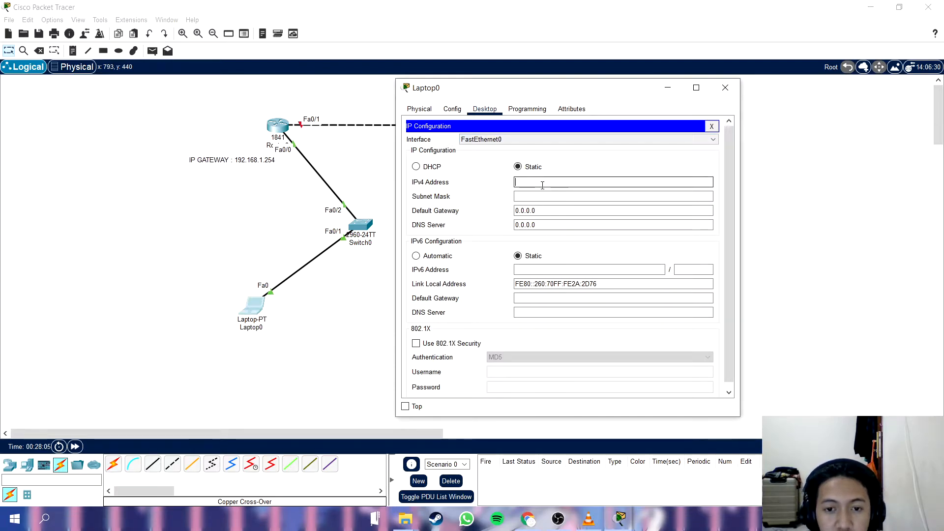
type("192.168.")
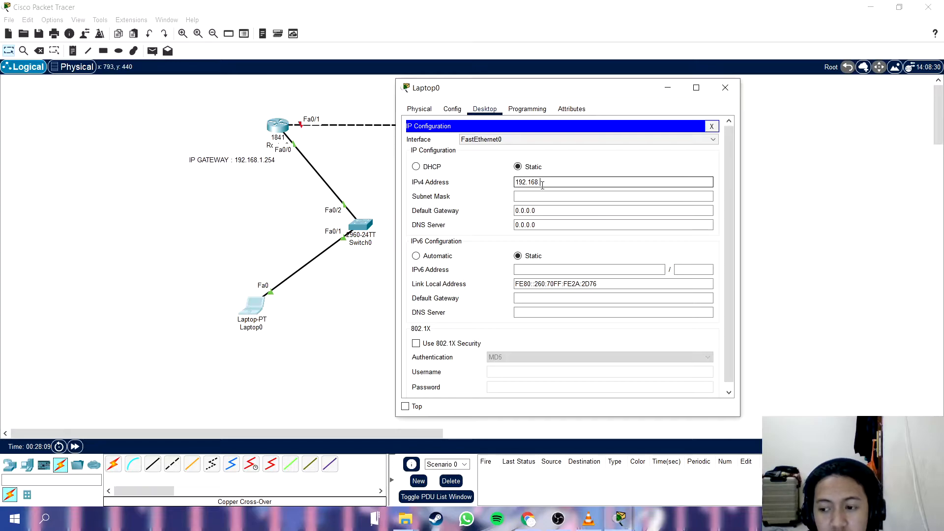
type("1.1")
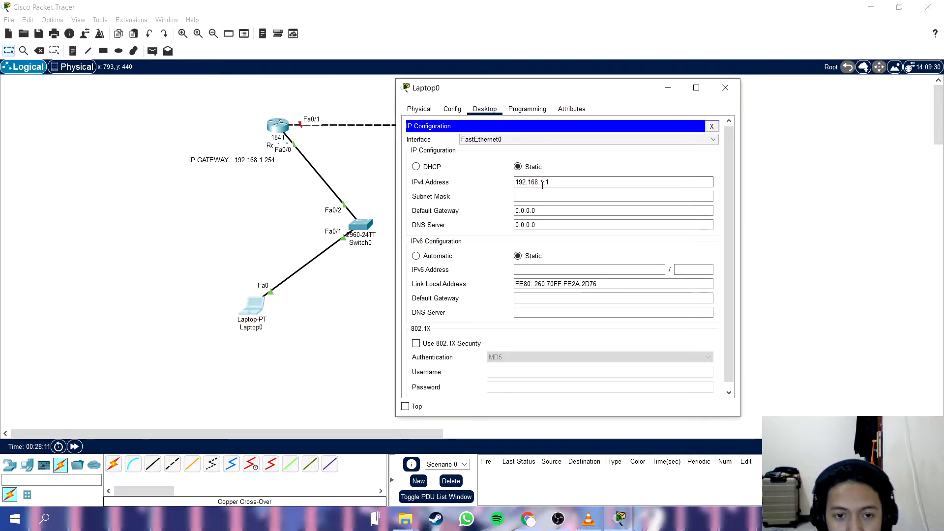
left_click(551, 200)
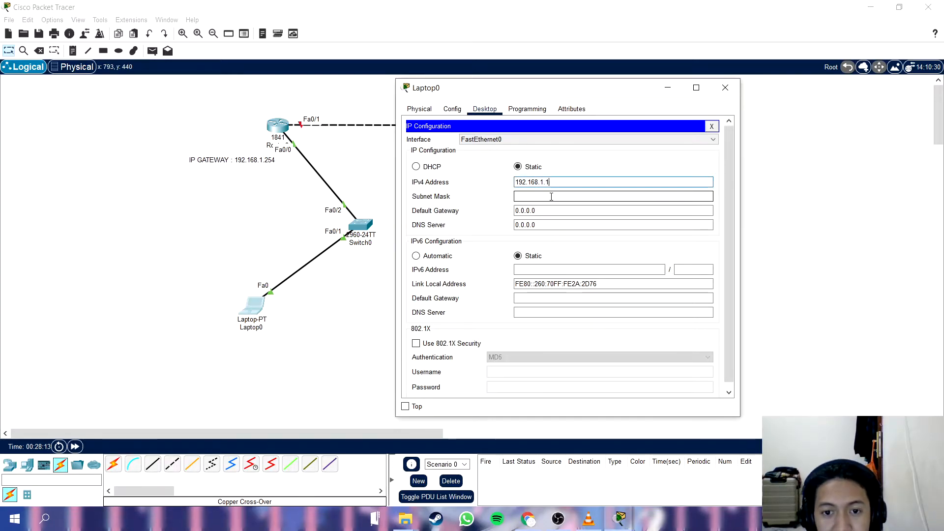
Set Laptop0's IPv4 default gateway to 192.168.1.254.
double_click(613, 215)
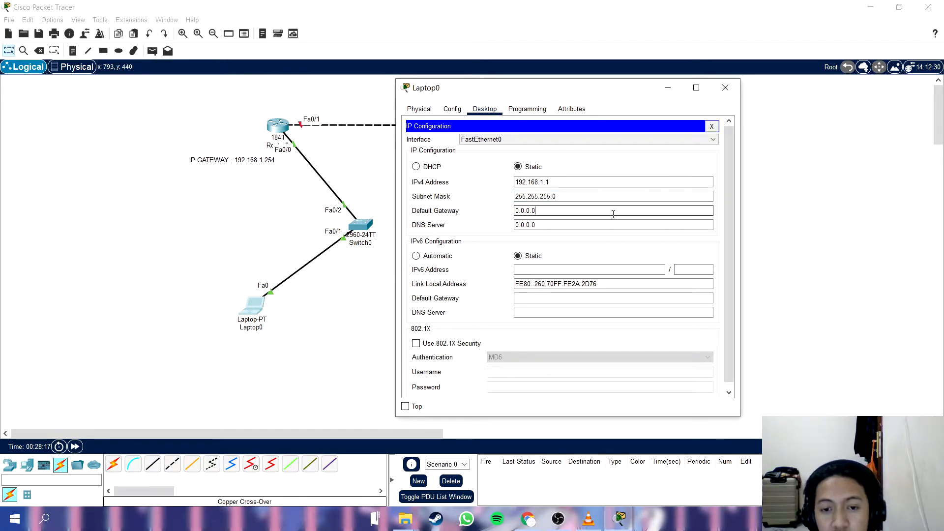
triple_click(544, 212)
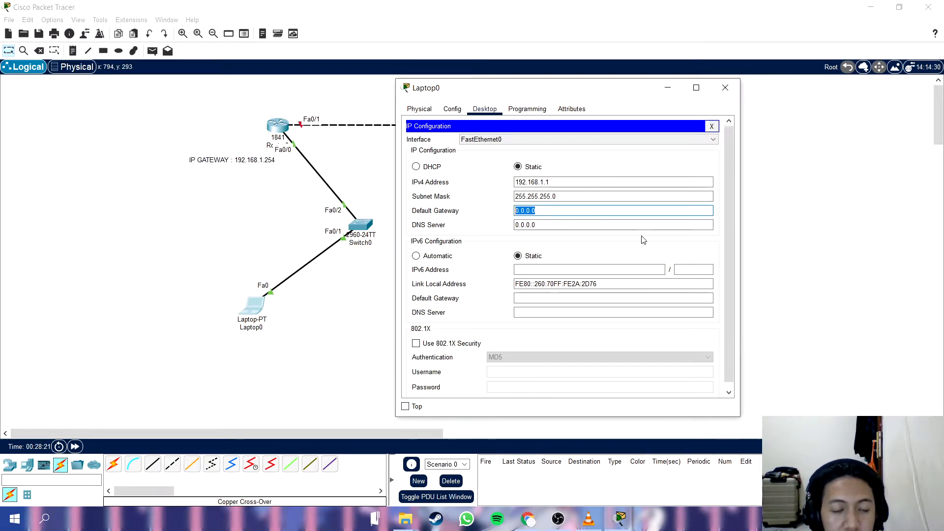
type("192.168.1.254")
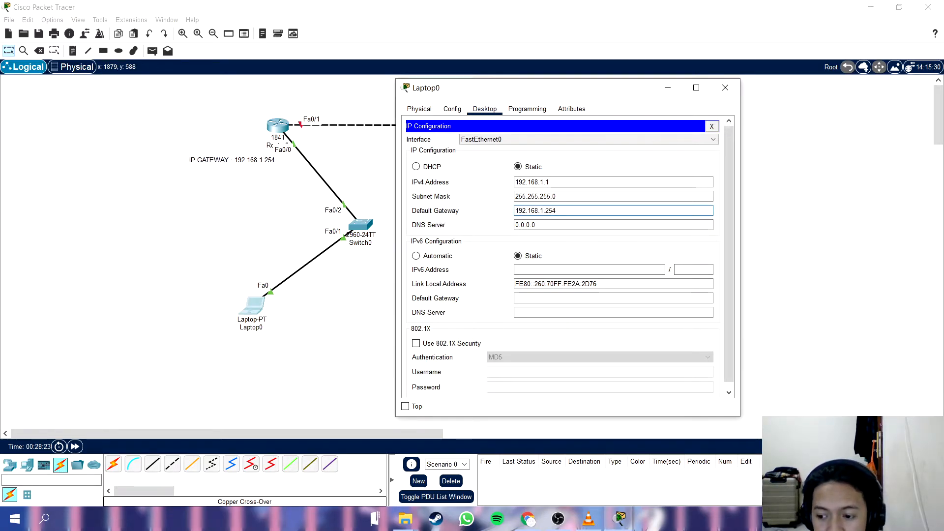
key("alt+Tab")
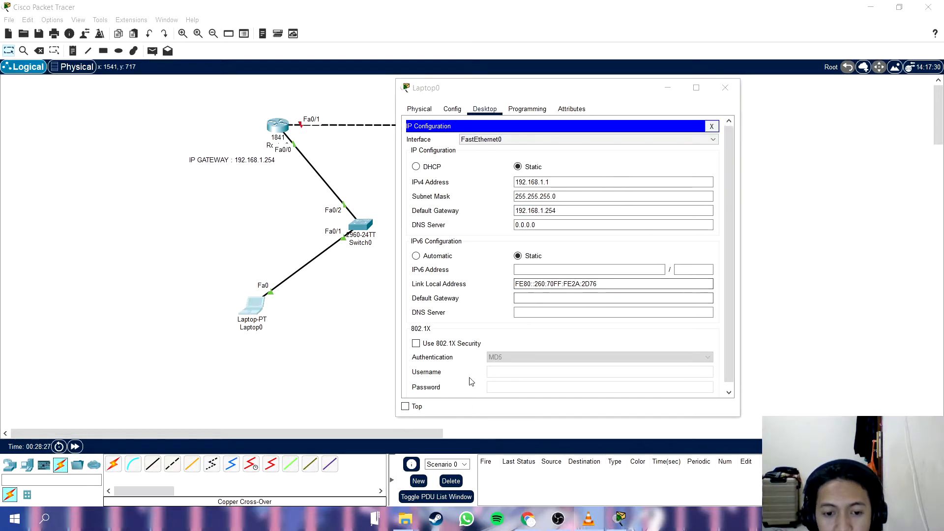
left_click_drag(591, 93, 550, 91)
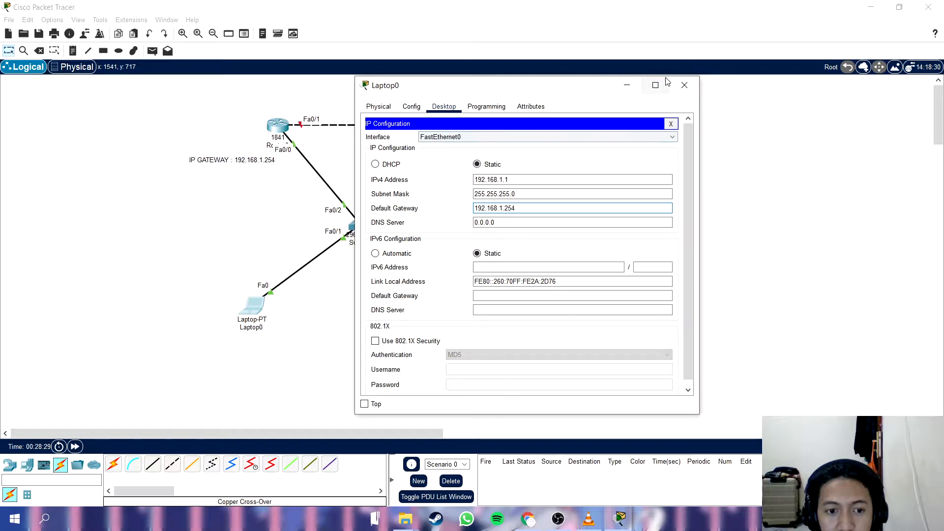
Close Laptop0's configuration and place the note "IP : 192.168.1.1" beside Laptop0 in the workspace.
left_click(524, 182)
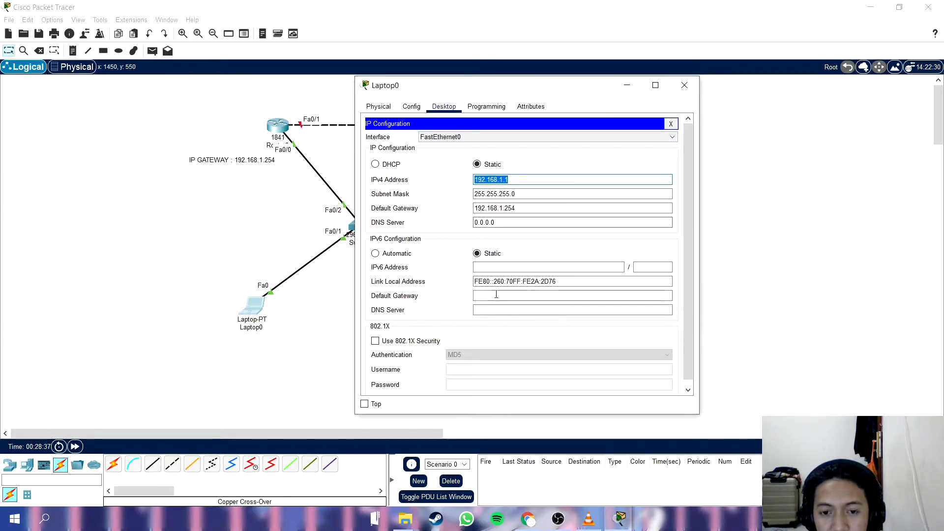
left_click(689, 89)
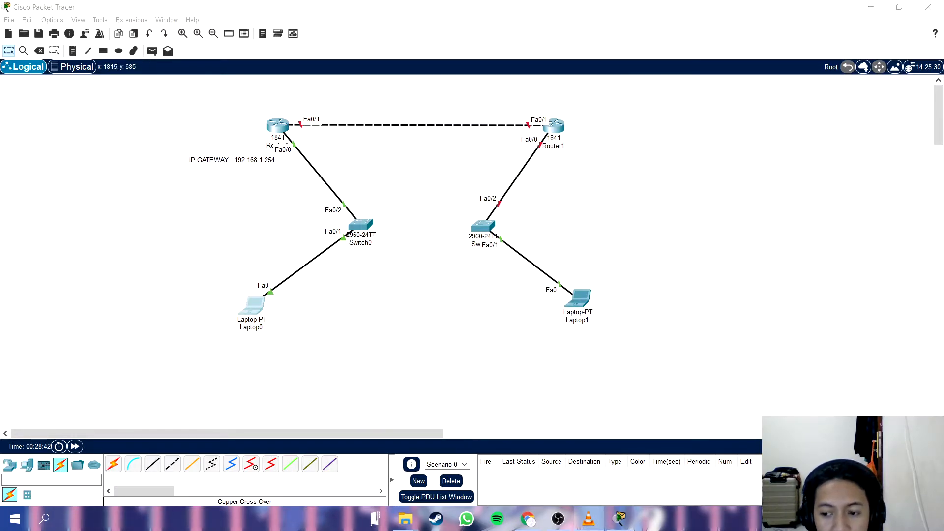
left_click(72, 50)
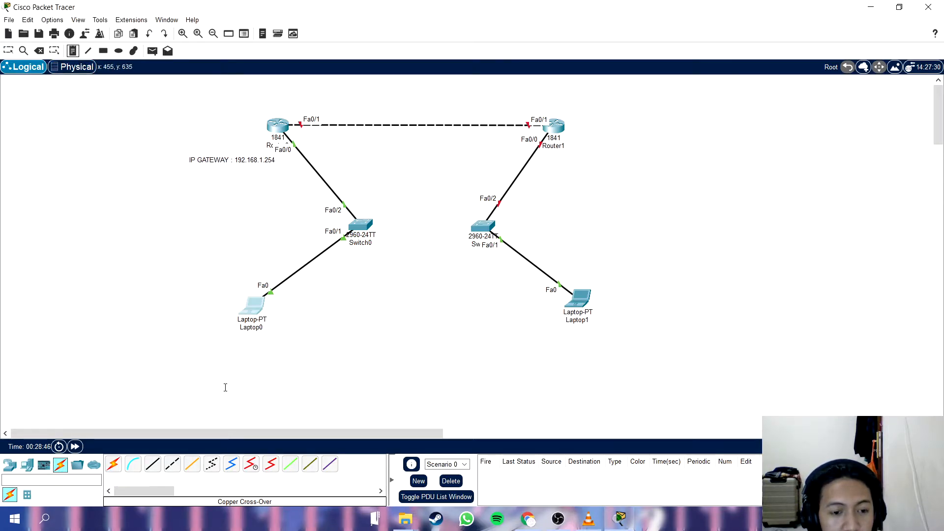
left_click(237, 343)
type("IP : 192.168.1.1")
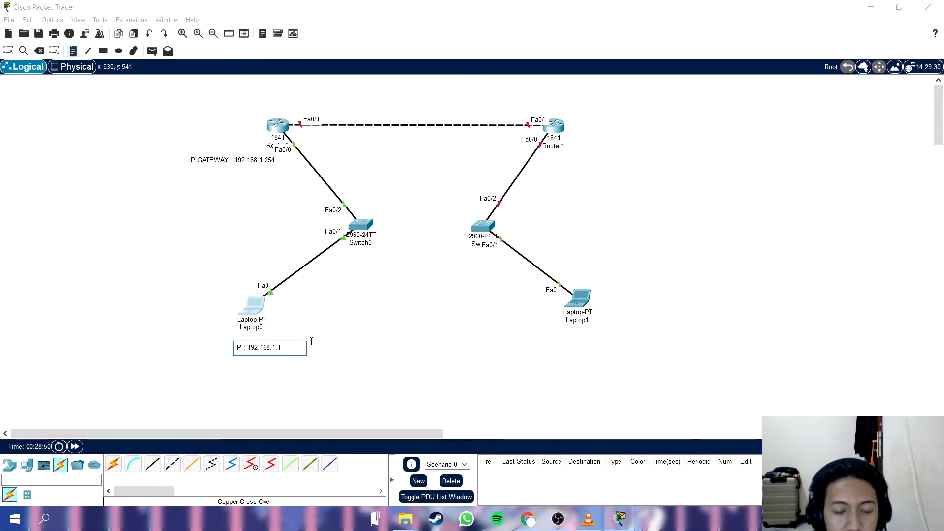
key("Escape")
left_click_drag(277, 349, 216, 315)
left_click(394, 287)
left_click(379, 308)
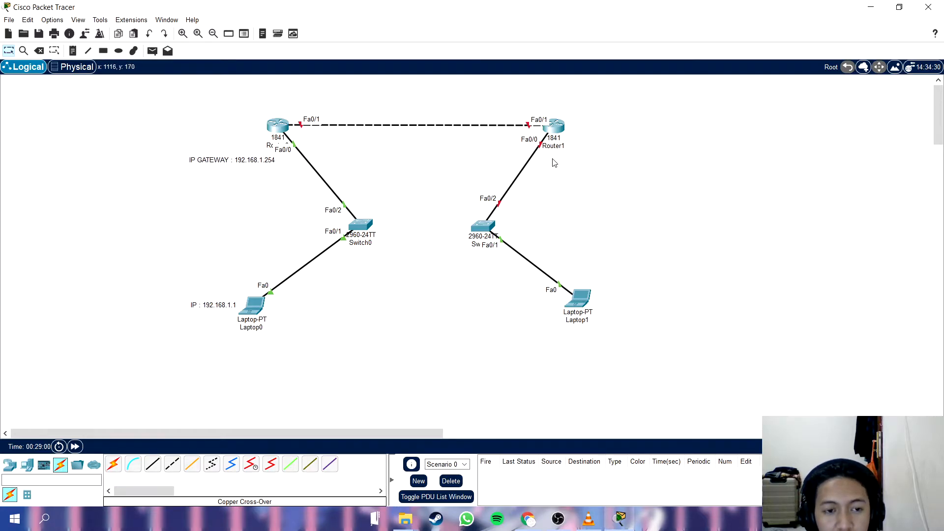
Assign Router1's FastEthernet0/0 the IPv4 address 192.168.2.254 with subnet mask 255.255.255.0 and switch the port on.
left_click(555, 133)
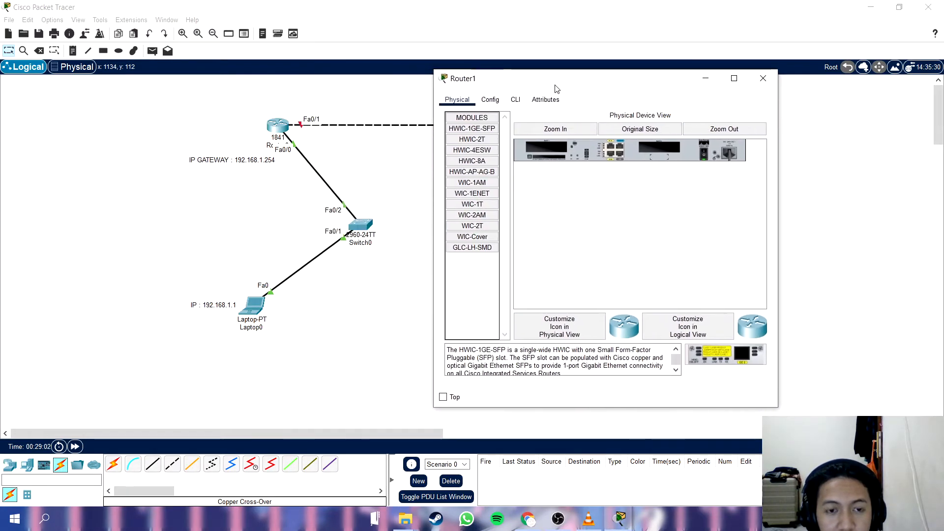
left_click(489, 100)
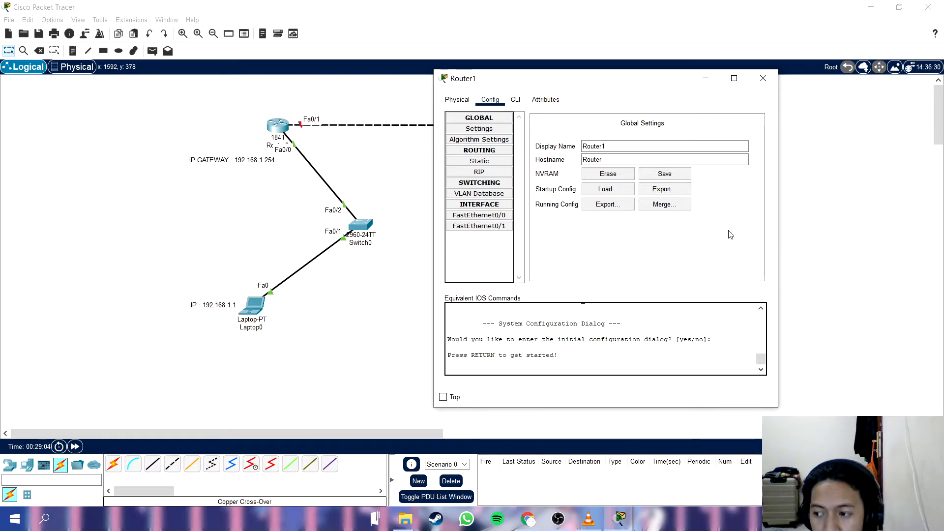
left_click(479, 215)
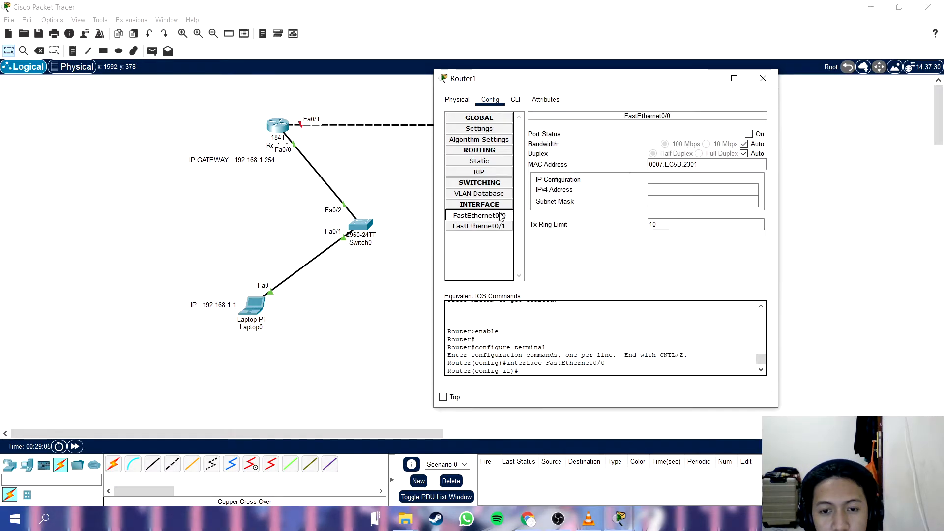
left_click(666, 189)
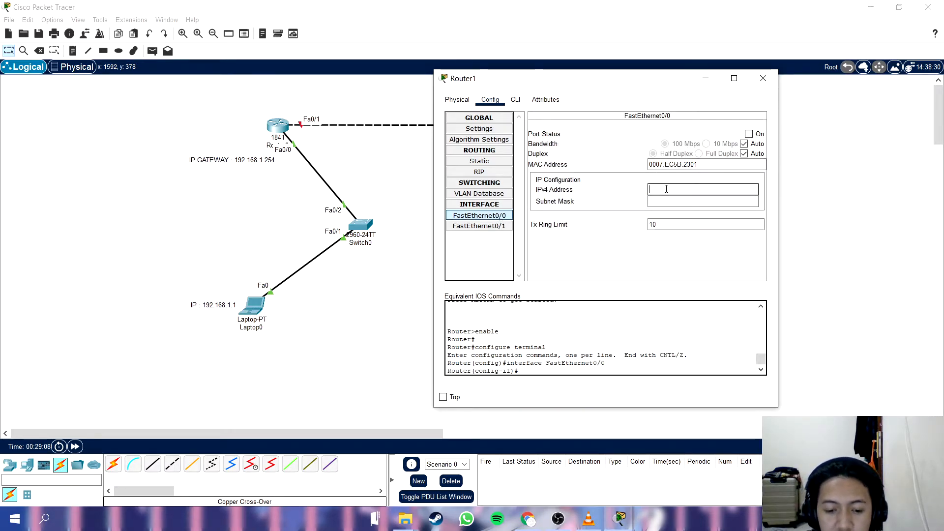
type("192.1")
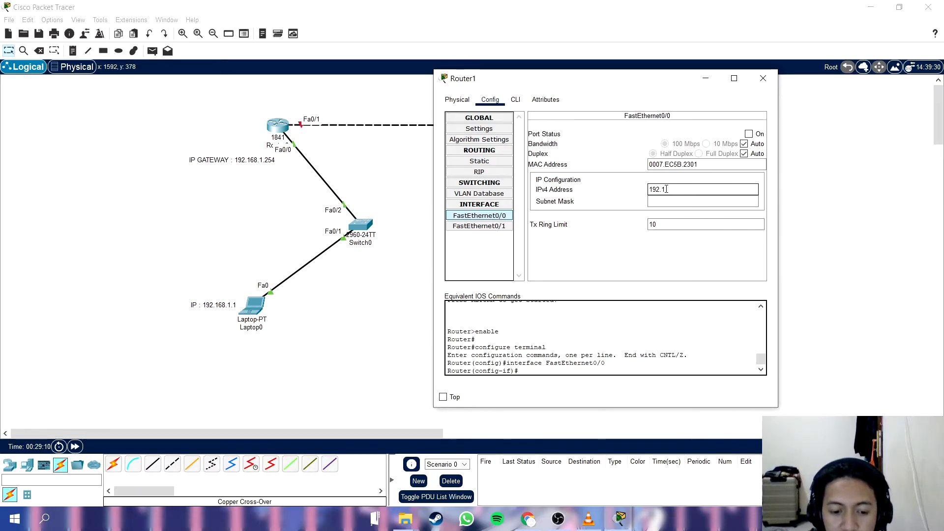
type("69")
key("BackSpace")
type("8")
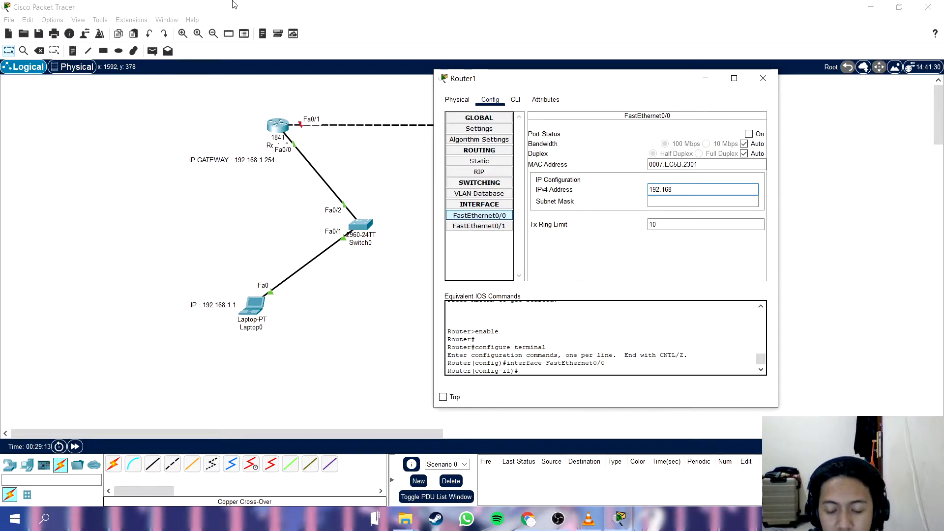
type(".2.254")
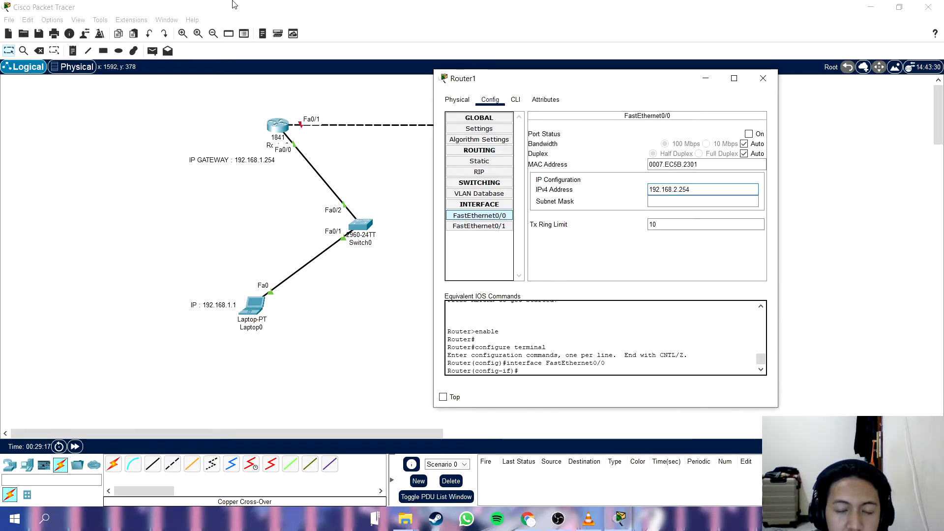
key("Tab")
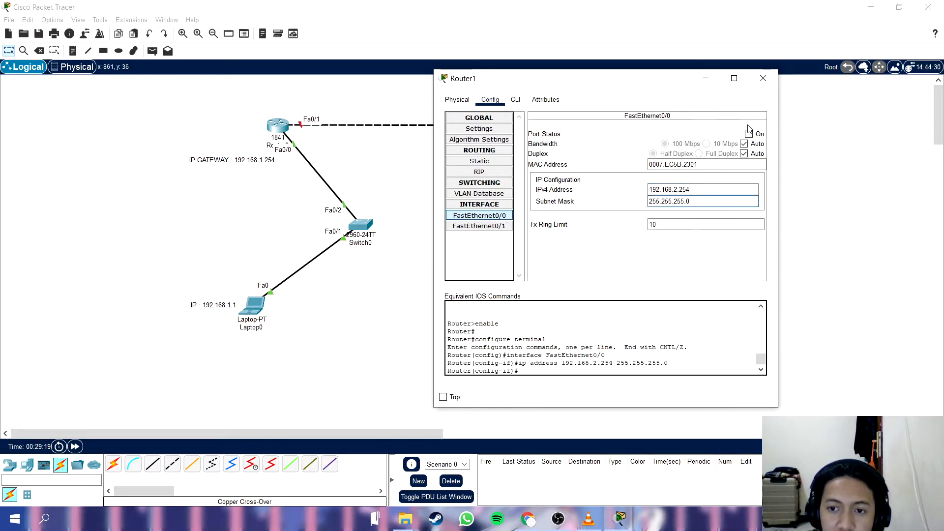
left_click(748, 133)
Close Router1's configuration and place the note "IP GATEWAY : 192.168.2.254" beside Router1 in the workspace.
triple_click(702, 192)
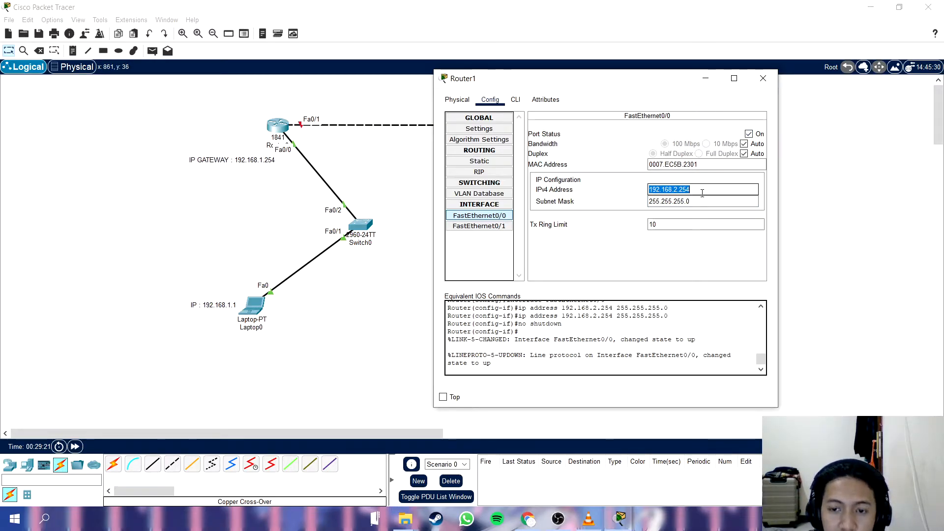
left_click(763, 78)
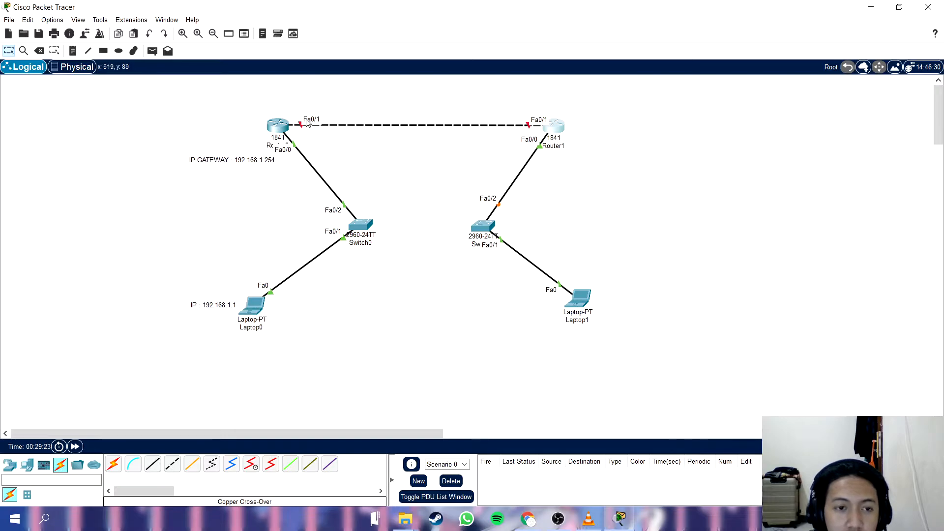
key("n")
left_click(587, 129)
type("IP GATEWAY:")
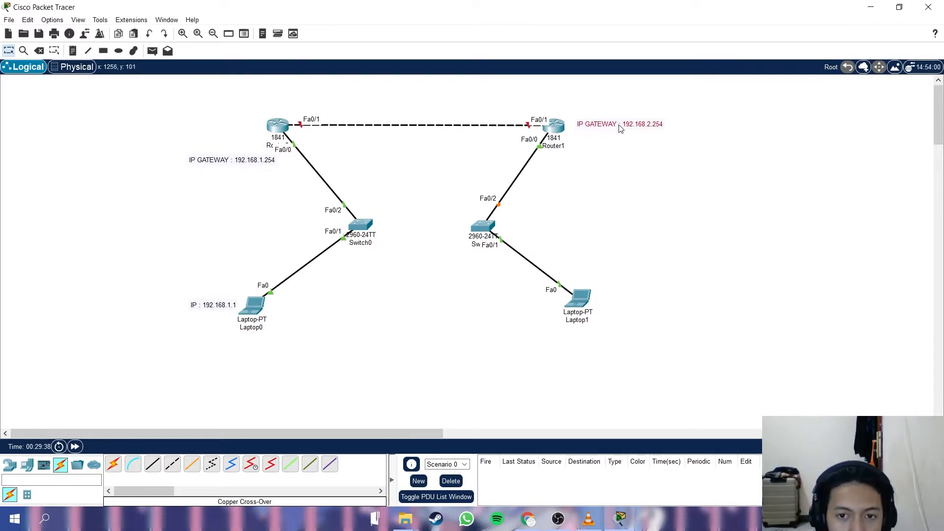
left_click(633, 256)
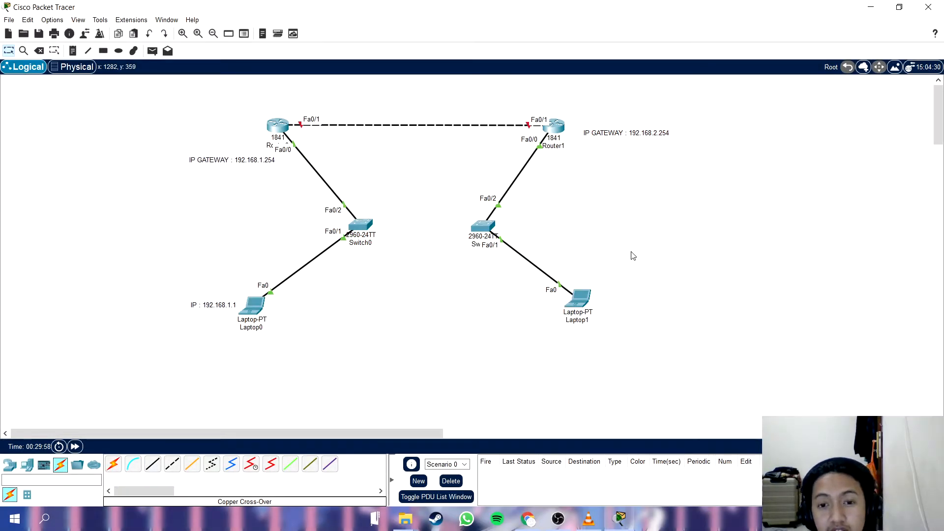
left_click_drag(604, 139, 594, 146)
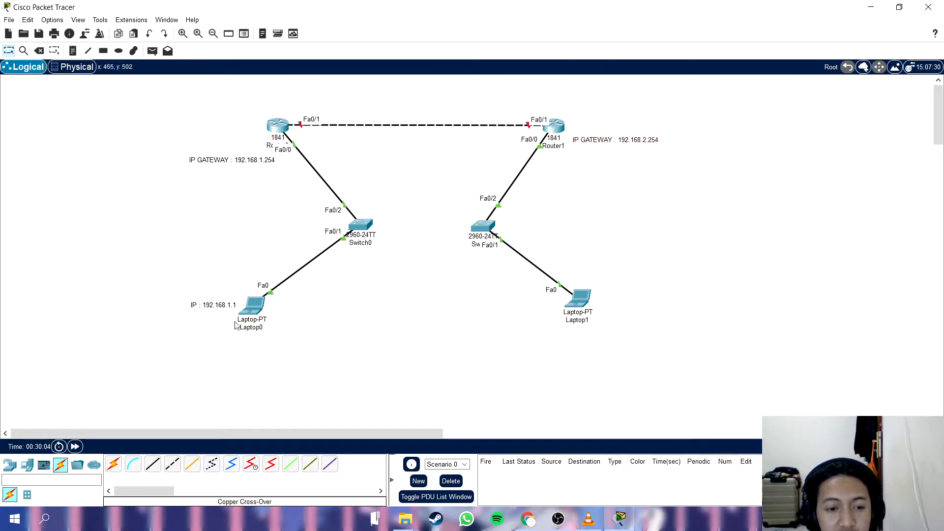
Assign Laptop1's FastEthernet0 the static IPv4 address 192.168.2.1 with subnet mask 255.255.255.0.
left_click(581, 299)
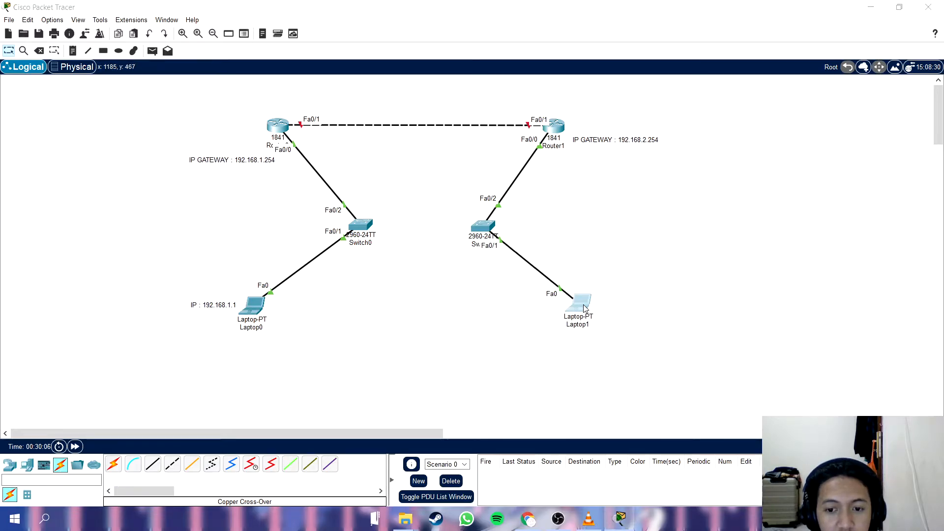
left_click(386, 107)
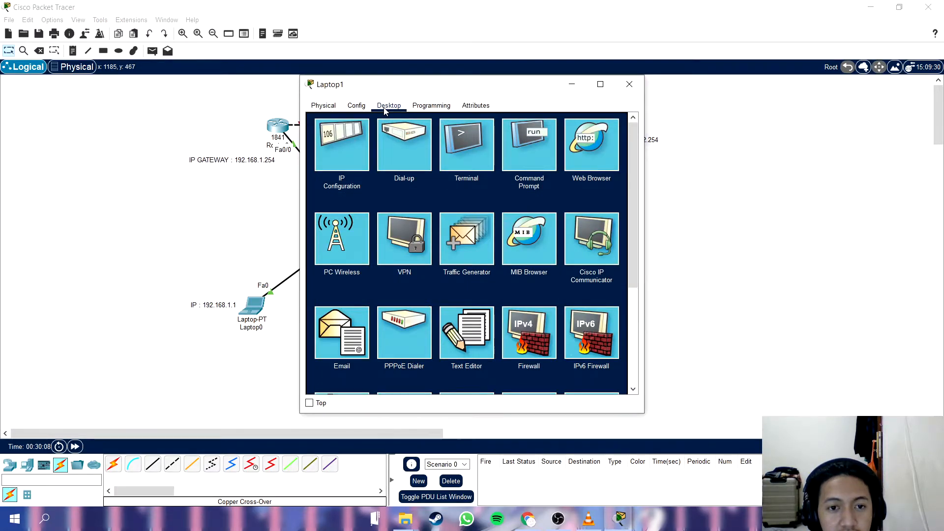
left_click(346, 165)
left_click(439, 180)
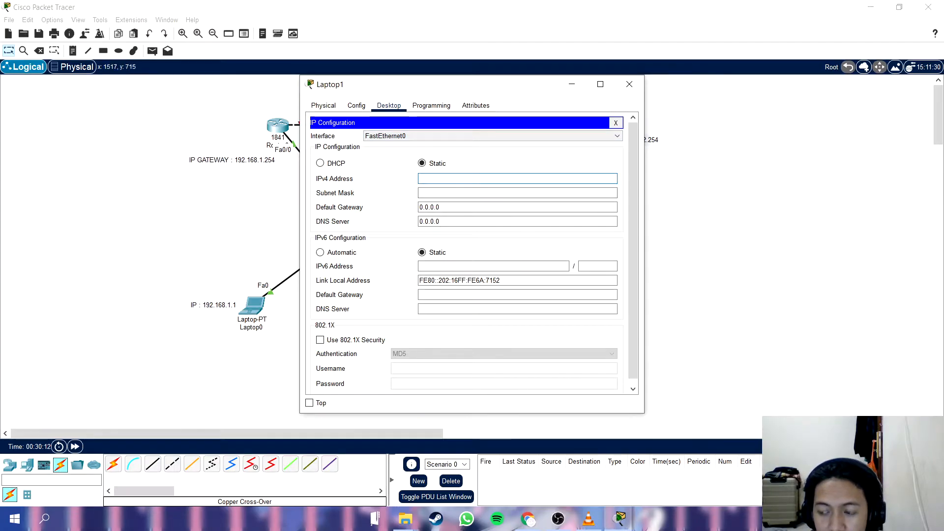
key("alt+Tab")
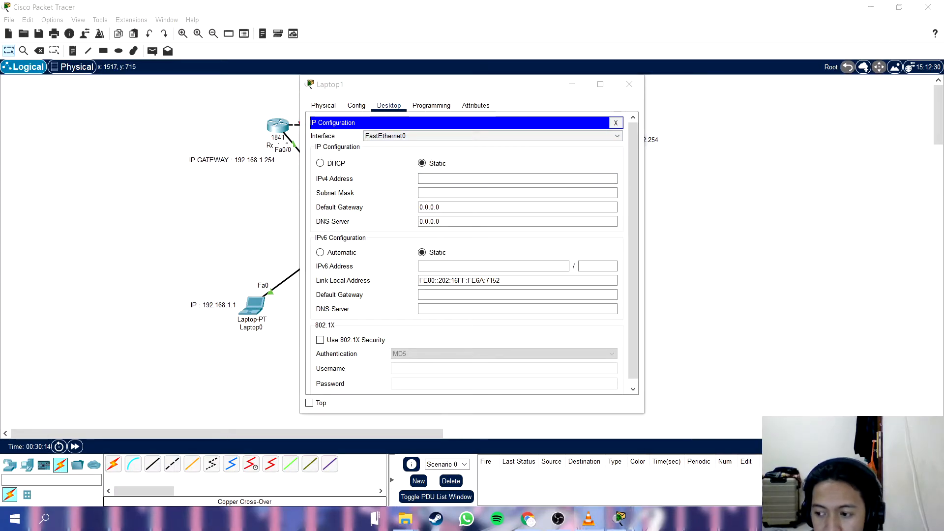
left_click(489, 179)
type("192.168.2.1")
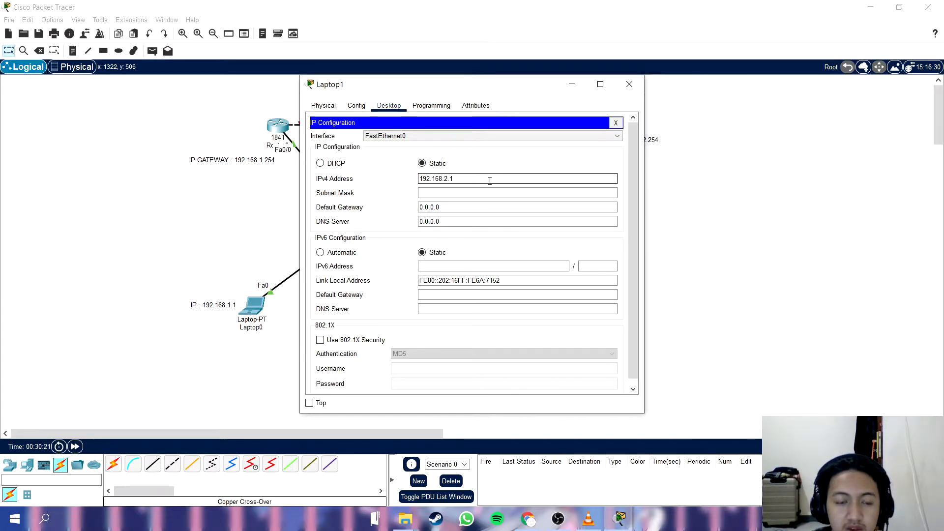
left_click(482, 193)
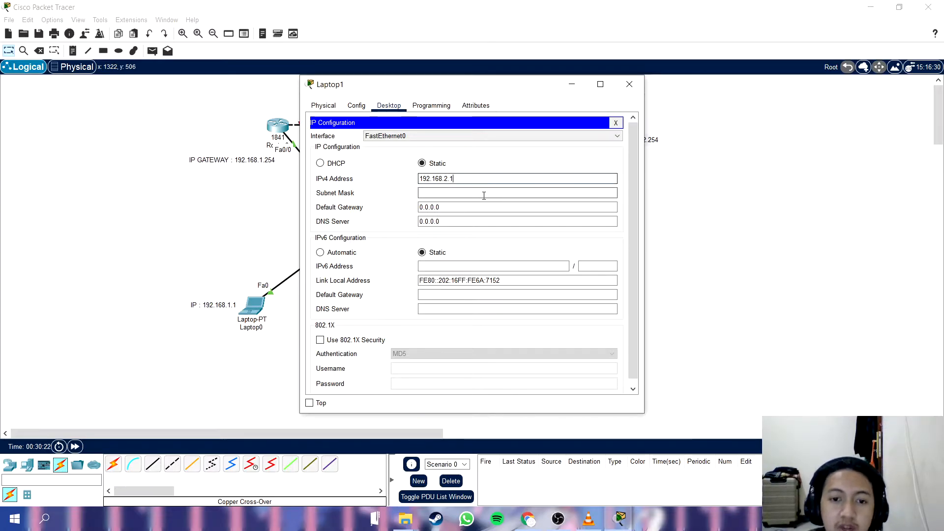
Set Laptop1's IPv4 default gateway to 192.168.2.254 and close its configuration.
left_click_drag(507, 88, 358, 80)
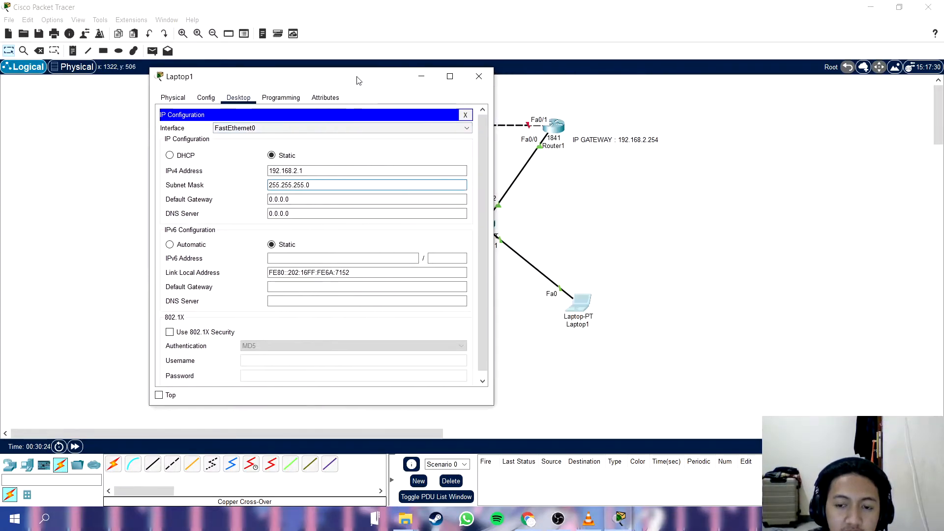
left_click(334, 199)
key("ctrl+a")
type("192.168.2.254")
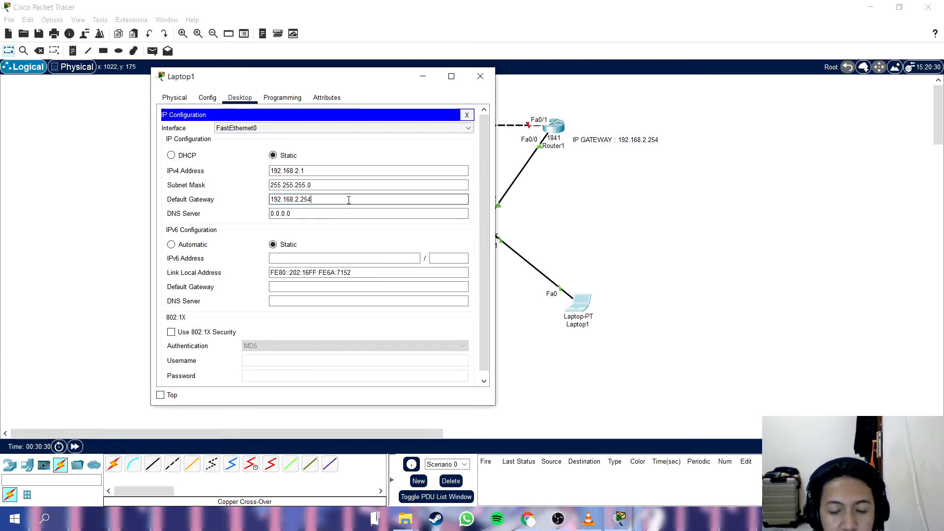
left_click(480, 77)
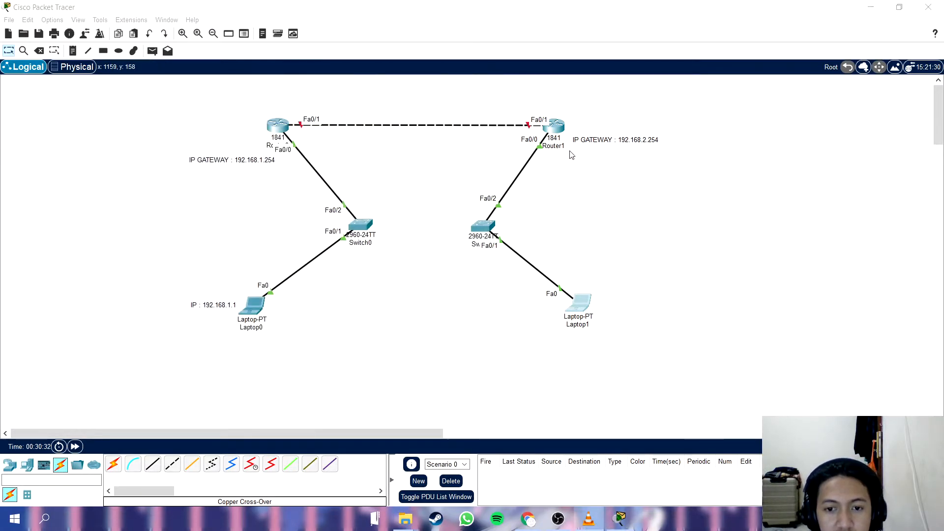
left_click(558, 131)
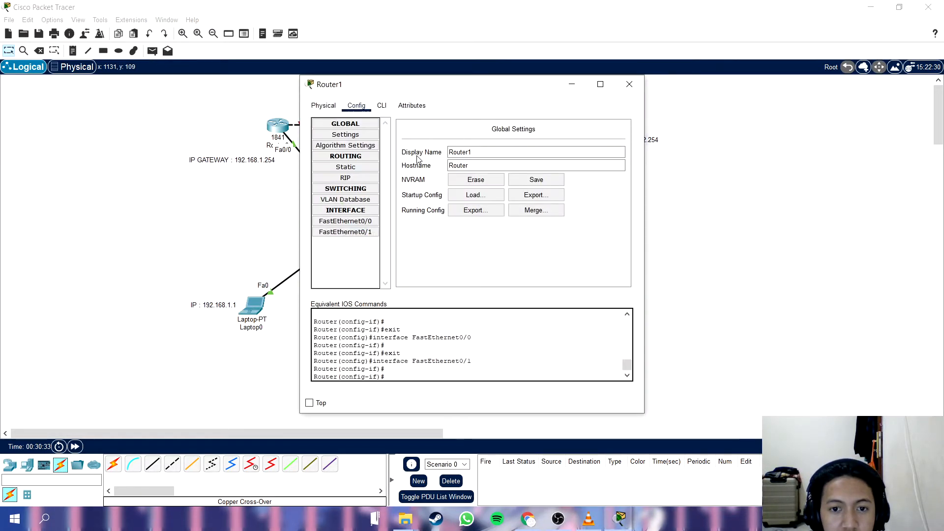
left_click(350, 224)
left_click(629, 84)
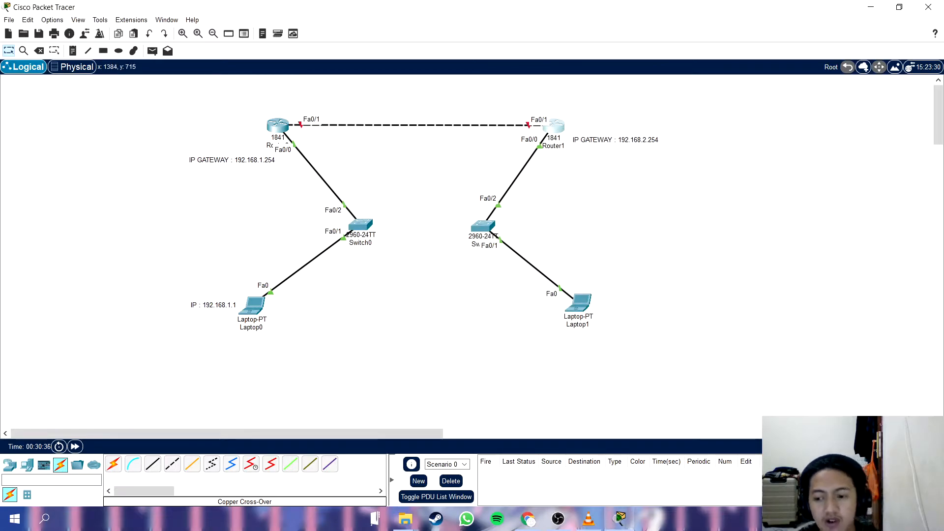
key("alt+Tab")
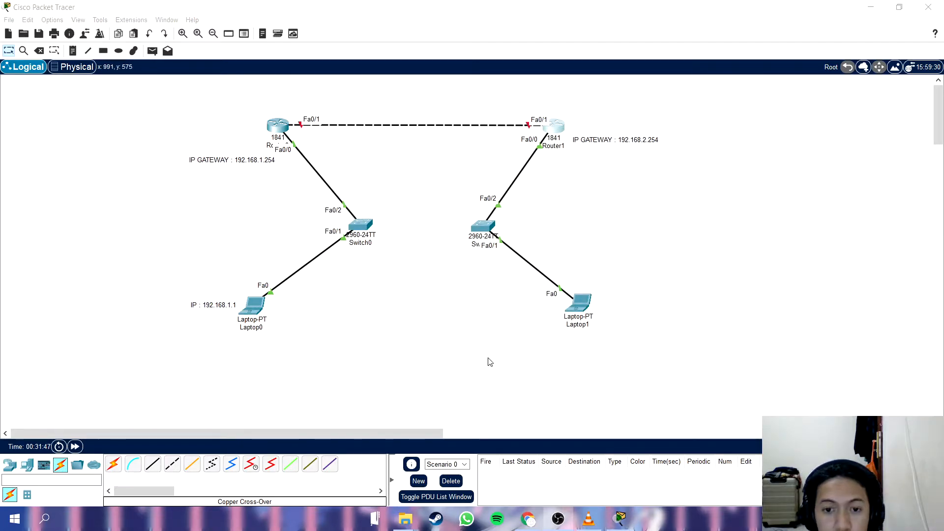
left_click(473, 353)
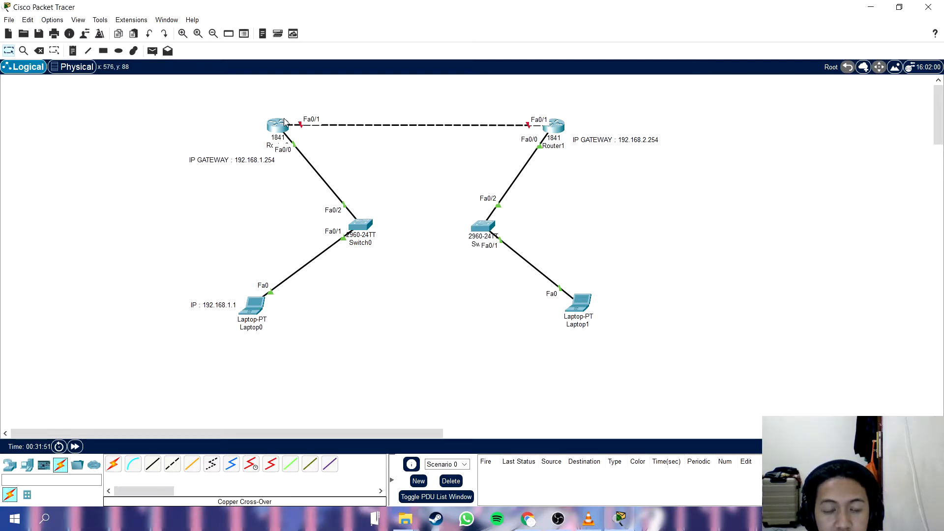
Assign Router0's FastEthernet0/1 the IPv4 address 12.12.12.1 with subnet mask 255.0.0.0 and switch the port on.
left_click(274, 127)
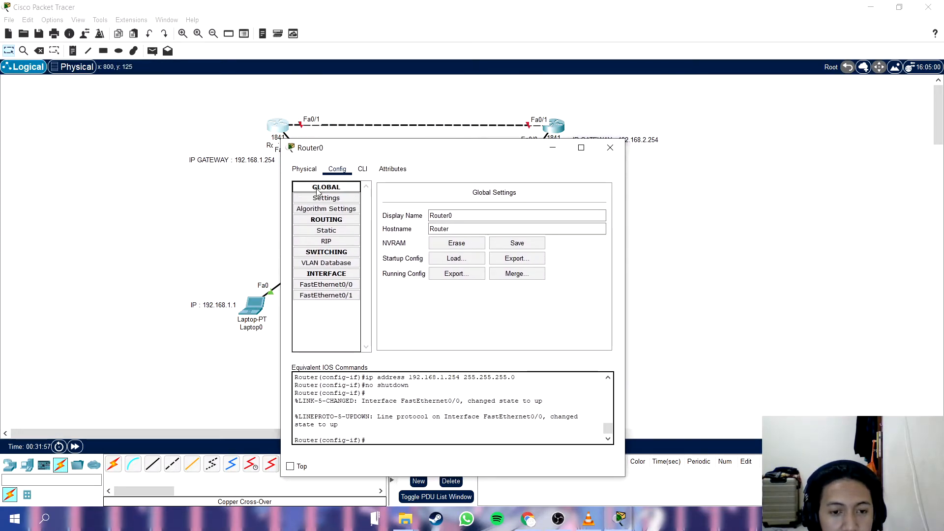
left_click_drag(332, 152, 268, 147)
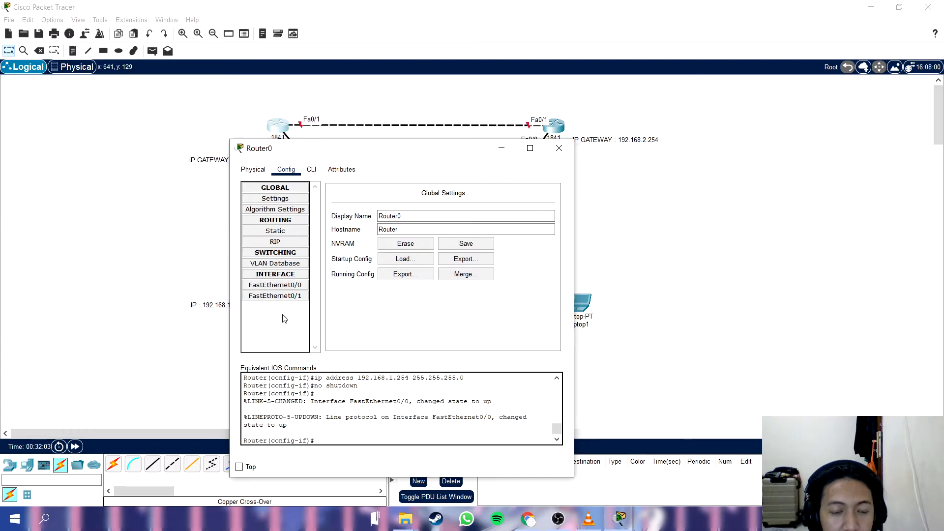
left_click(275, 295)
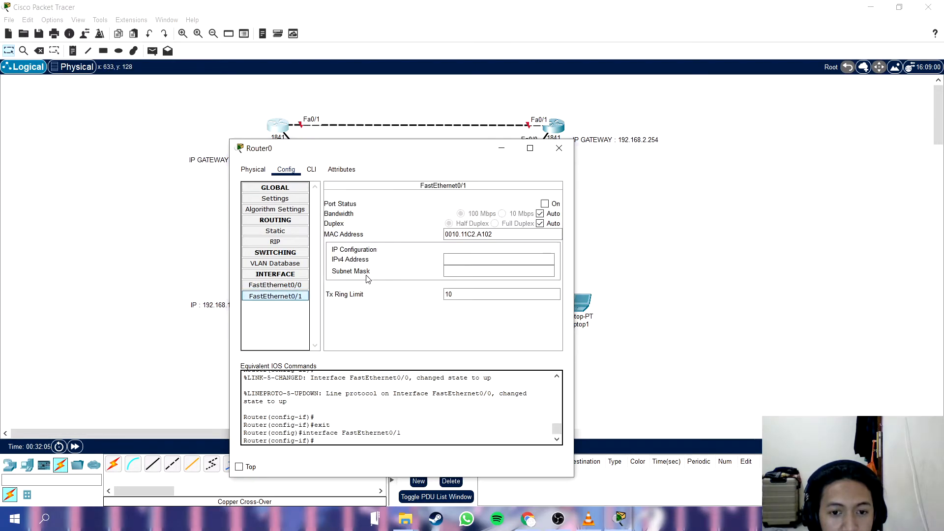
left_click(480, 260)
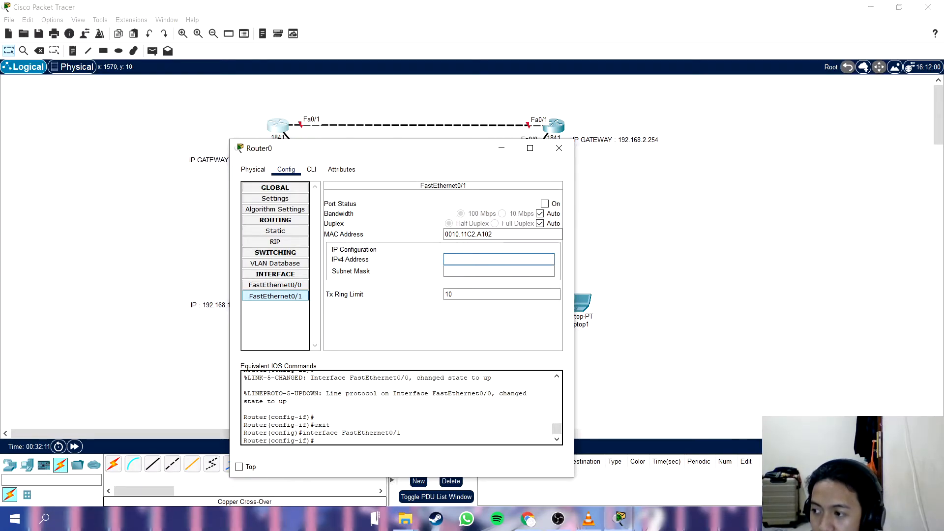
type("12.12")
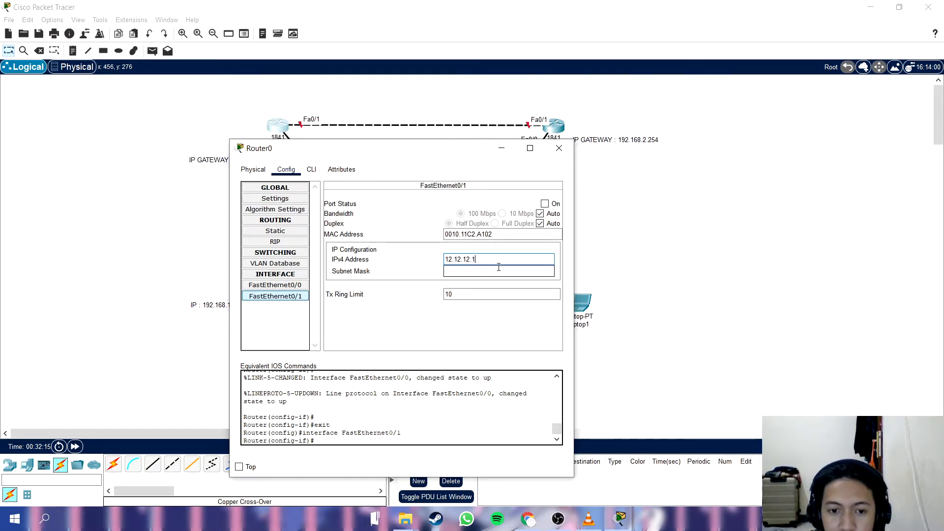
type(".12.1")
left_click(498, 269)
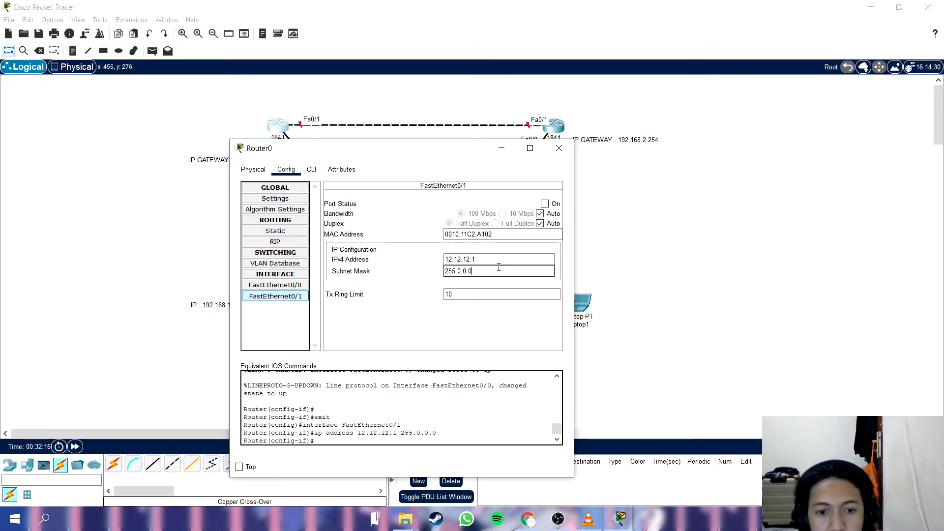
left_click(544, 203)
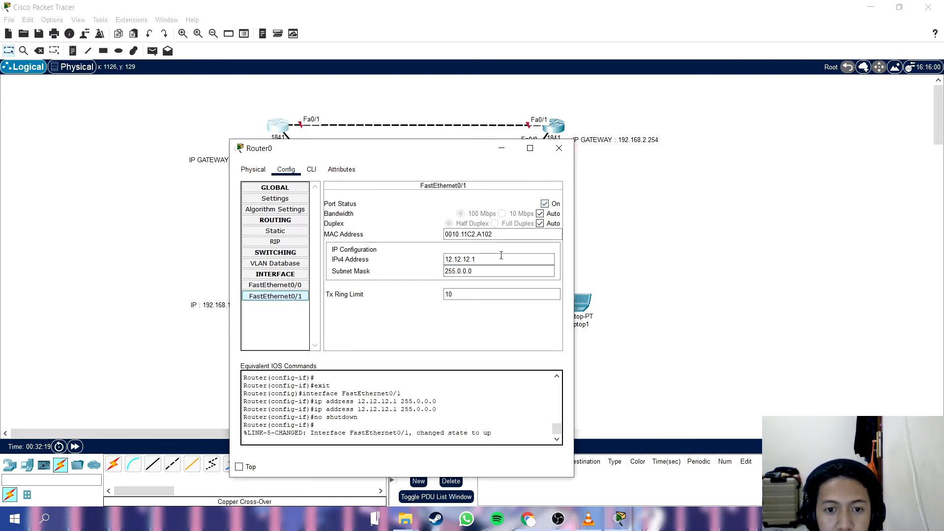
Close Router0's configuration and place the note "IP : 12.12.12.1" above Router0 in the workspace.
left_click_drag(500, 253, 445, 259)
left_click(559, 148)
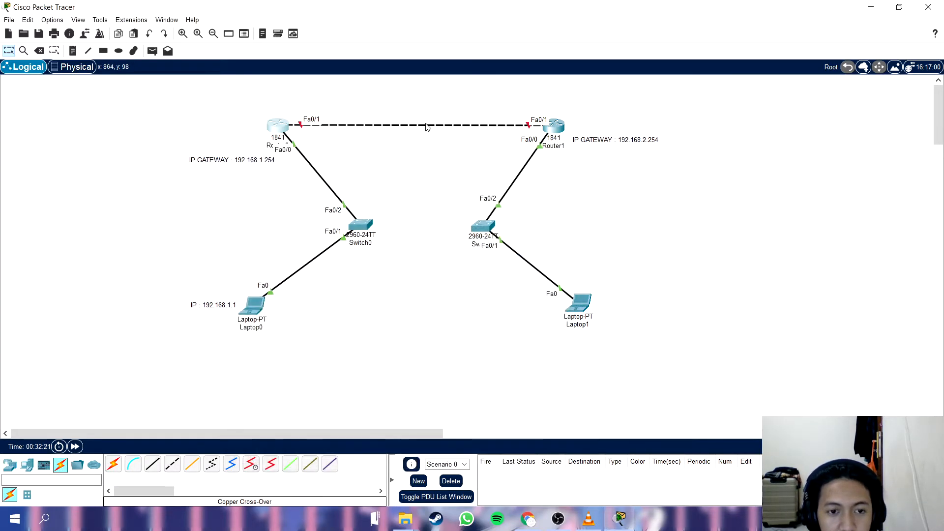
key("n")
left_click(295, 102)
type("I")
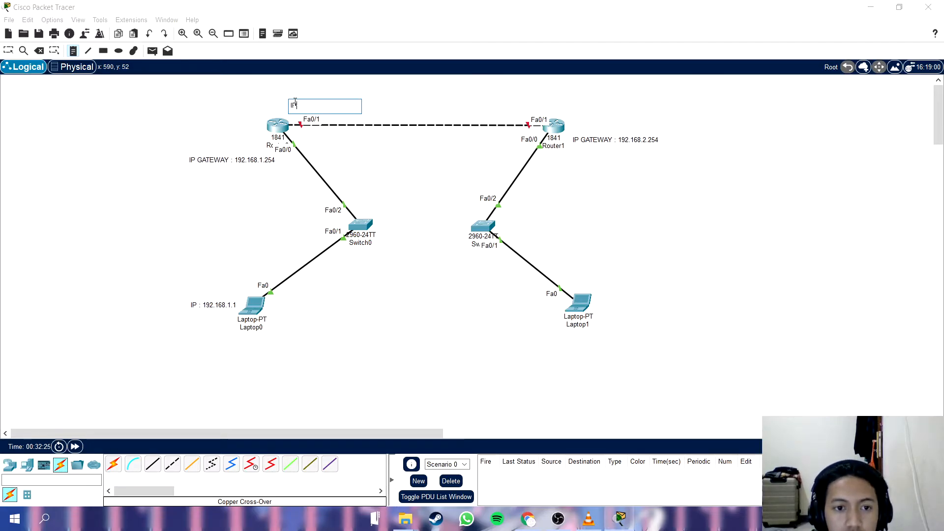
type("P")
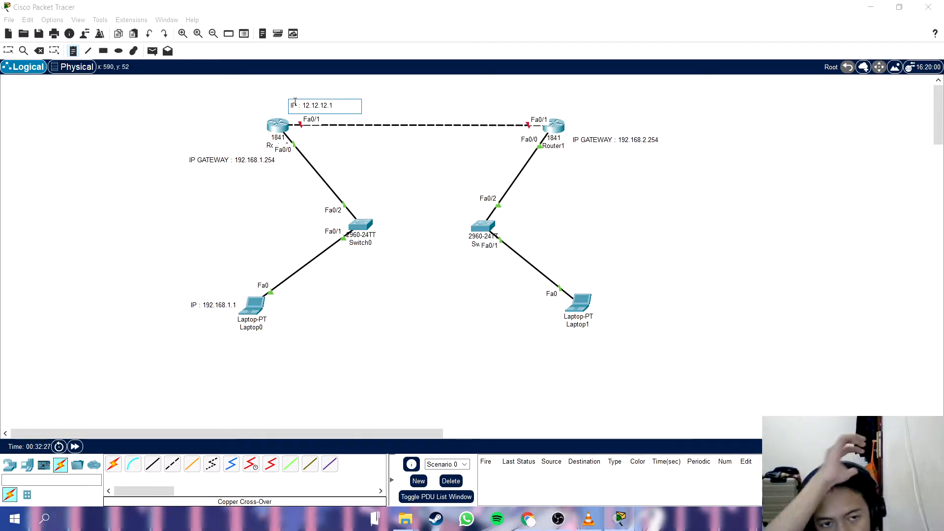
left_click(297, 94)
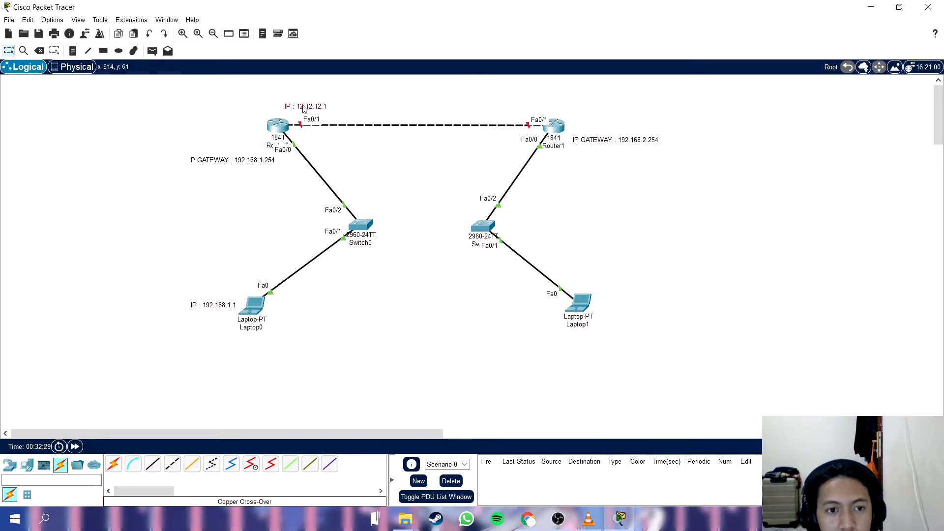
Assign Router1's FastEthernet0/1 the IPv4 address 12.12.12.2 with subnet mask 255.0.0.0, switch the port on and close the configuration.
left_click(557, 131)
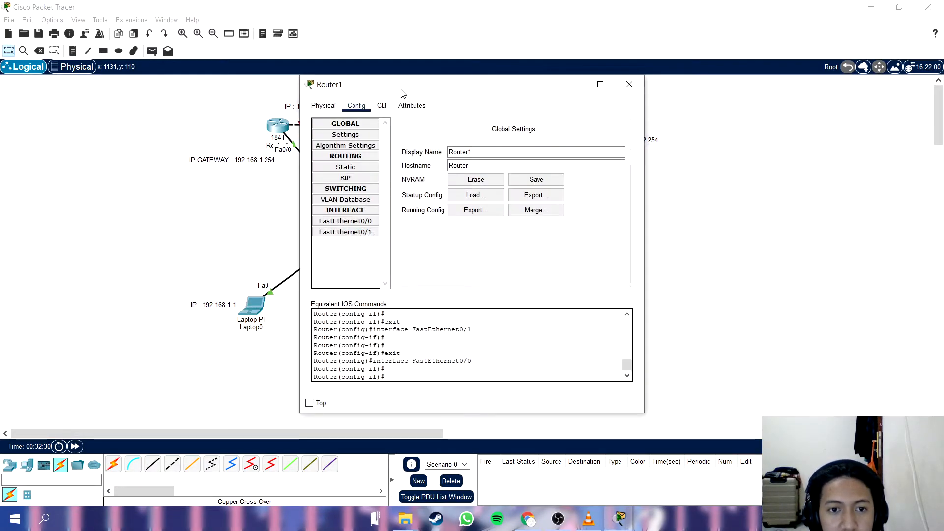
left_click_drag(401, 93, 532, 193)
left_click(669, 297)
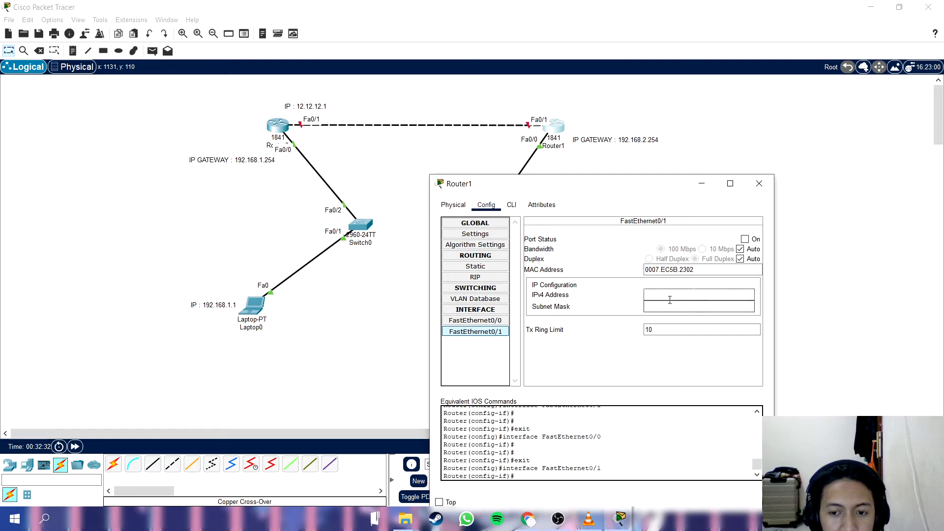
type("12.12.12.2")
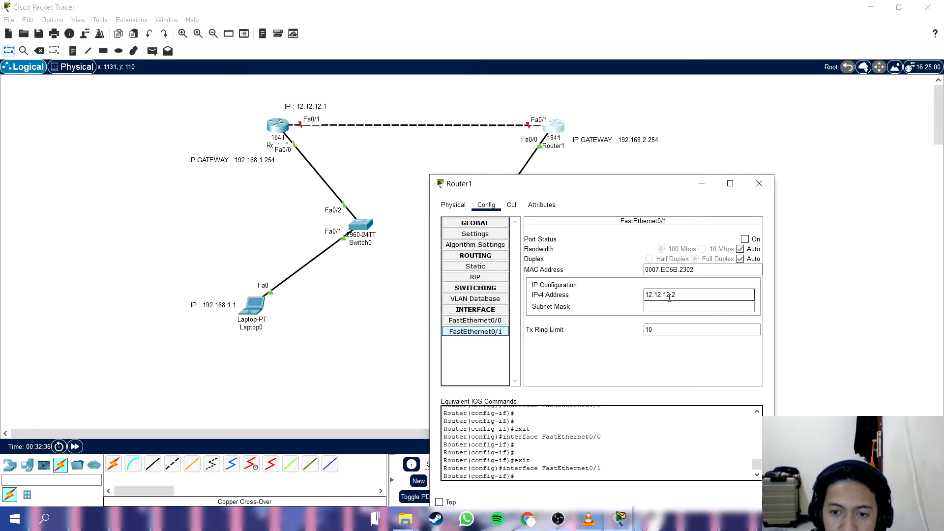
left_click(669, 306)
left_click(744, 239)
double_click(696, 293)
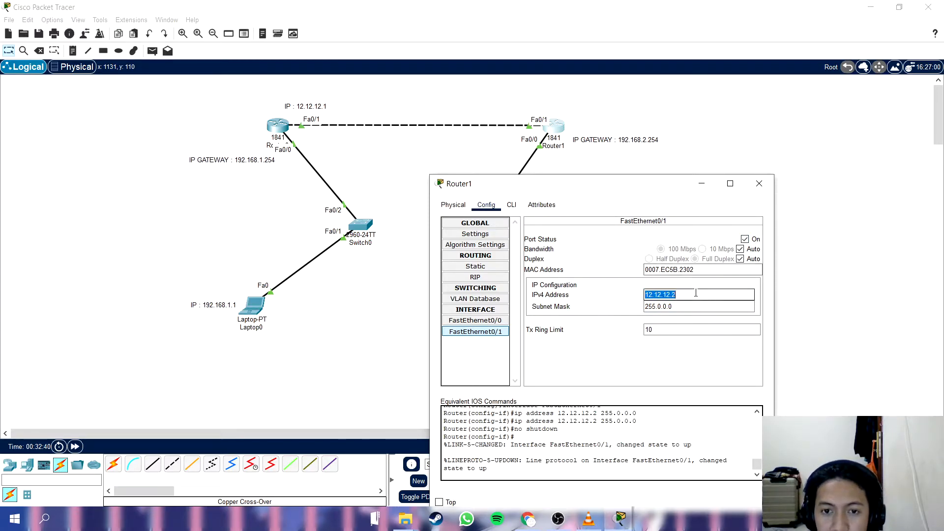
left_click(758, 184)
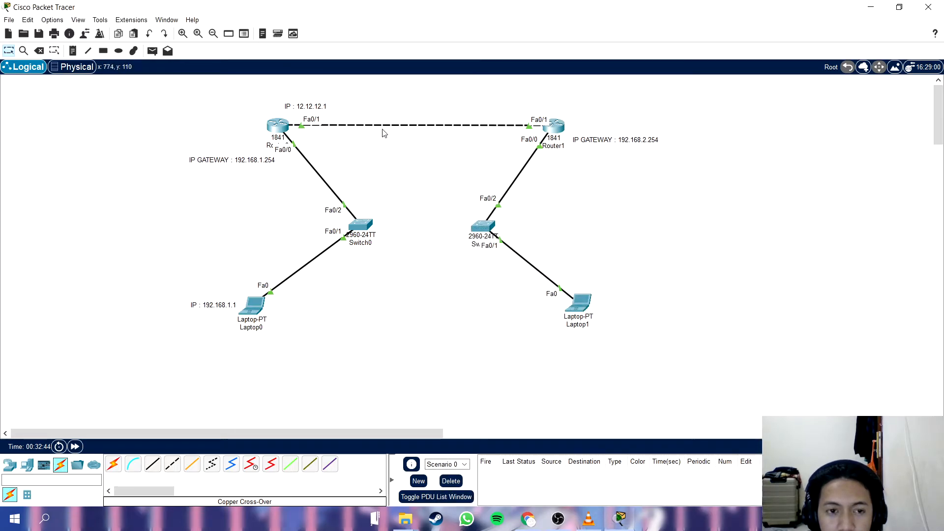
Place the note "IP : 12.12.12.2" just above Router1 in the workspace.
key("n")
left_click(557, 101)
type("IP")
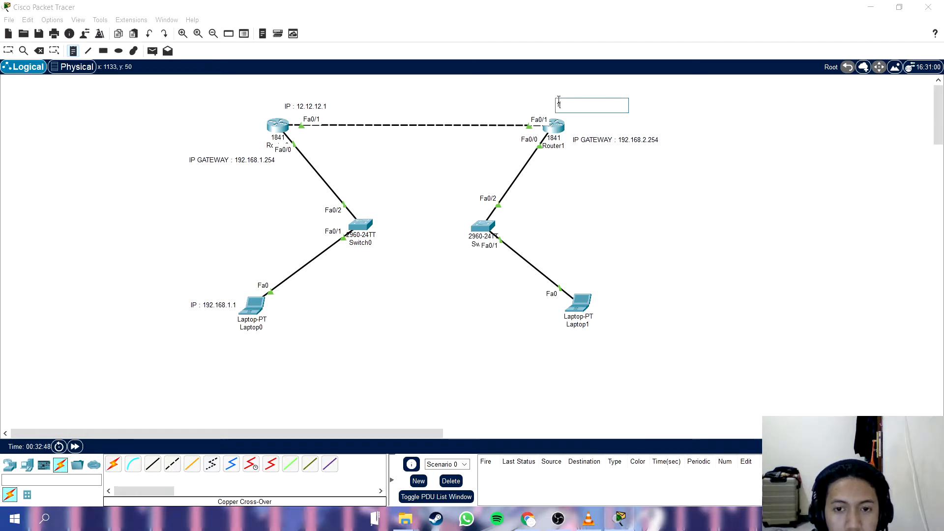
type(" : 12.12.12.2")
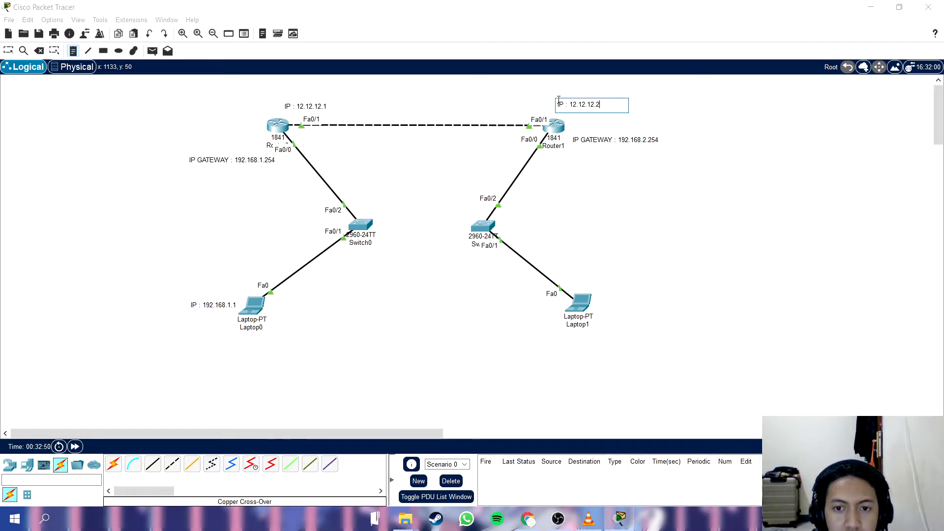
key("Escape")
left_click_drag(578, 111, 577, 115)
left_click(669, 366)
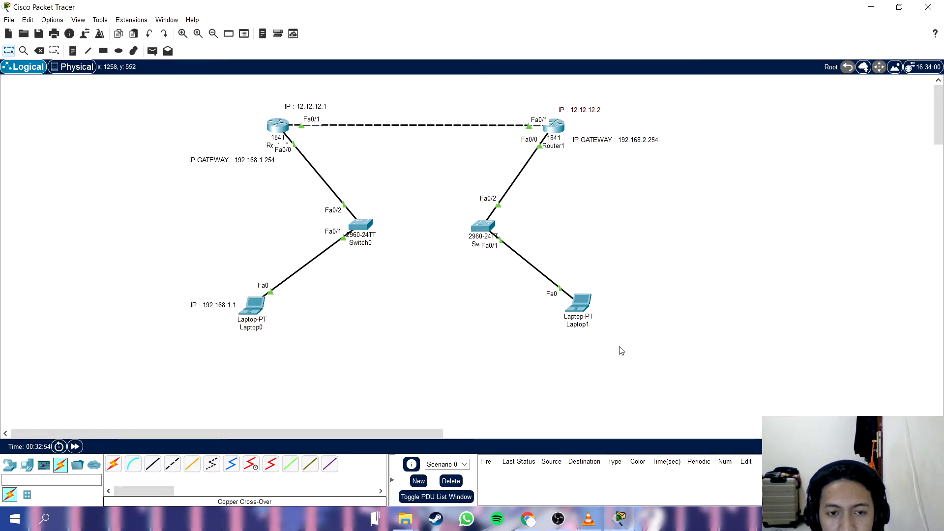
Open Router0's command line, exit interface and global configuration modes, and restart the console session at the user prompt.
left_click(281, 129)
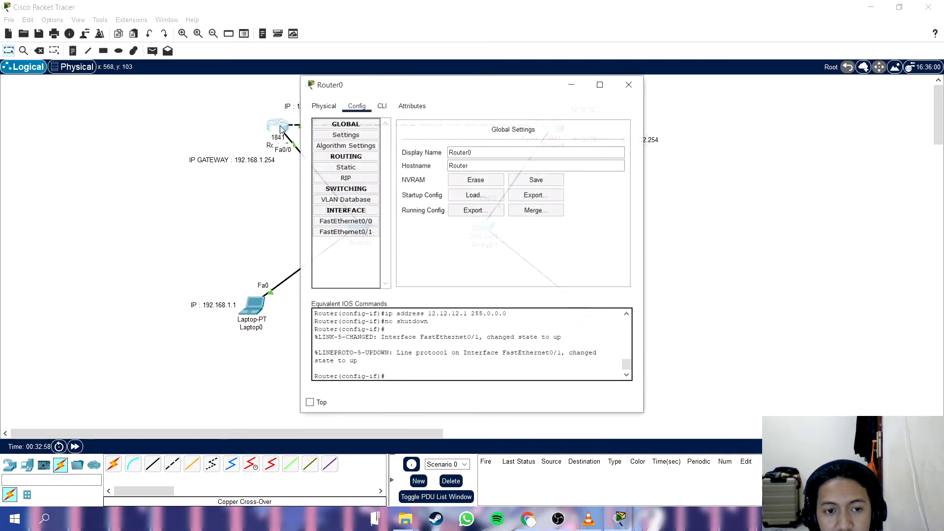
left_click(382, 106)
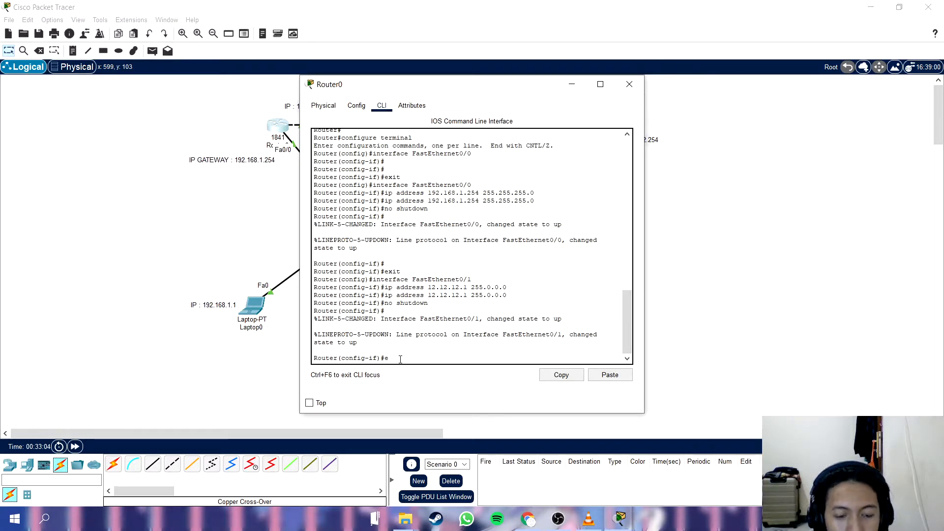
type("er(config)#")
key("Return")
type("ex")
key("Return")
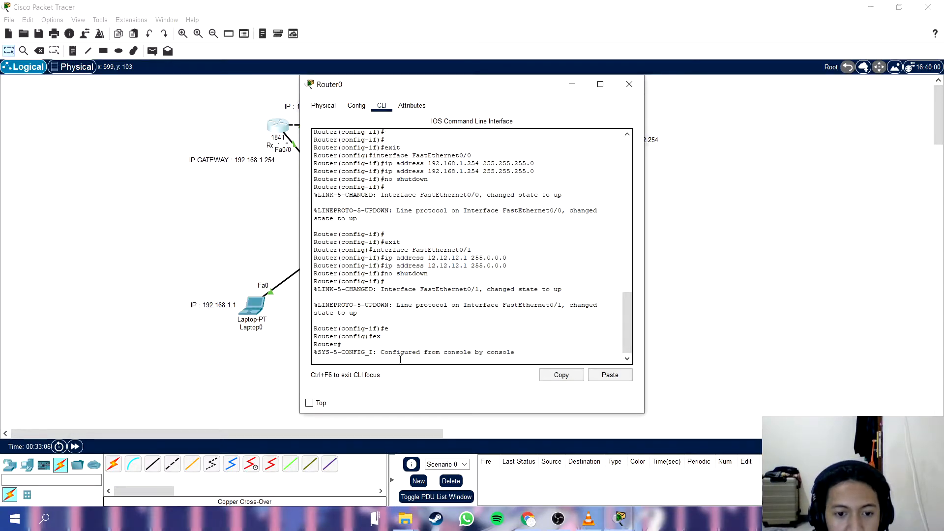
type("ex")
key("Return")
key("Return")
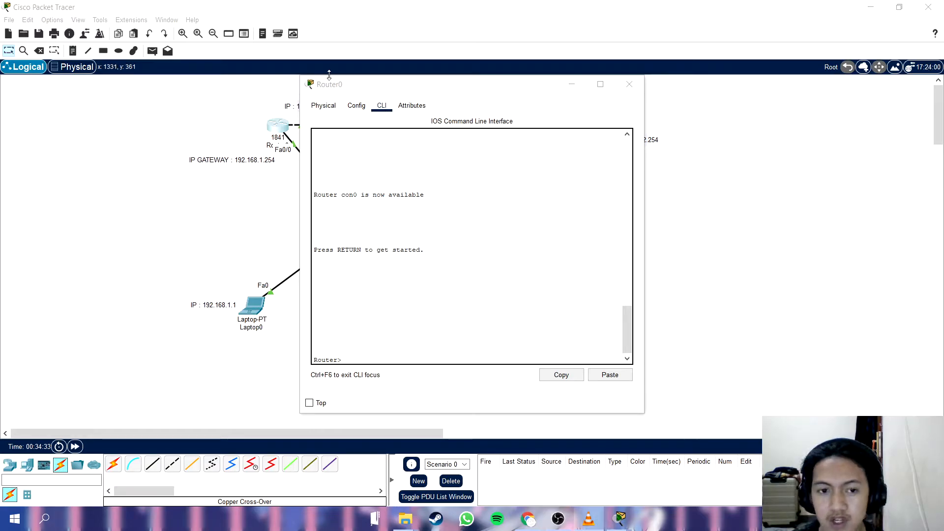
Enter privileged mode with enable on Router0 and go into global configuration with conf terminal.
left_click(450, 94)
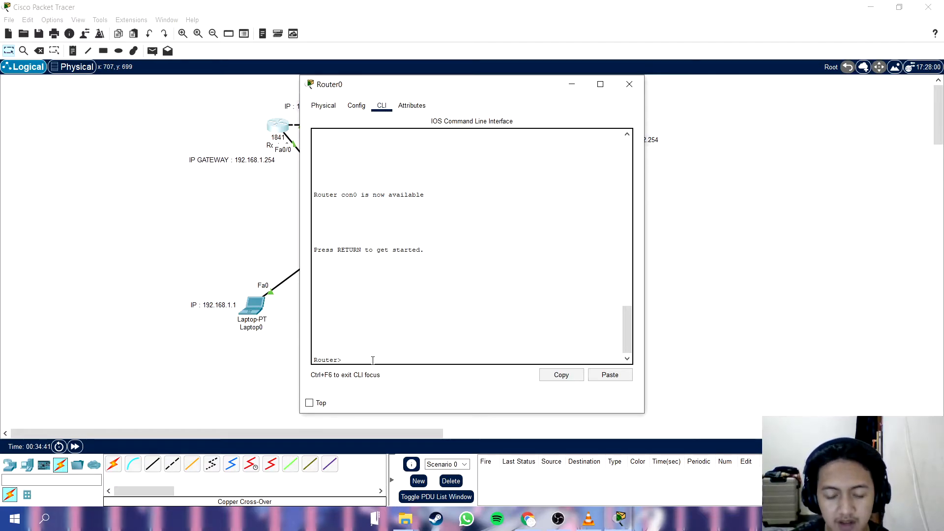
key("Tab")
key("Return")
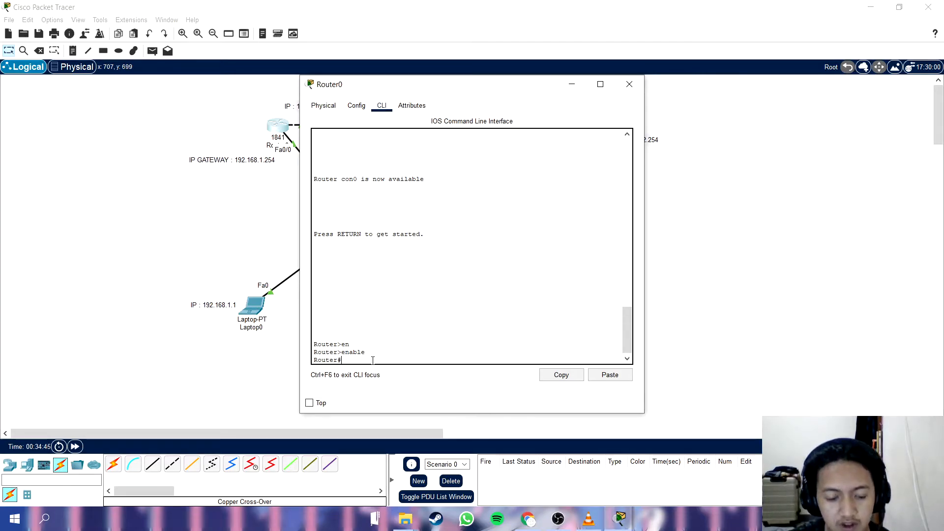
type("conf ter")
key("Tab")
key("Return")
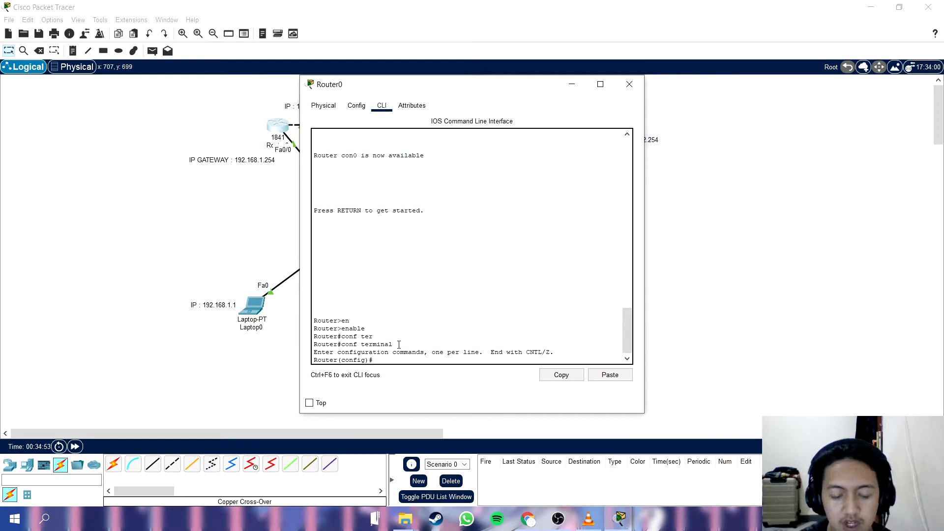
Set Router0's hostname to R1 from global configuration mode.
type("hostname")
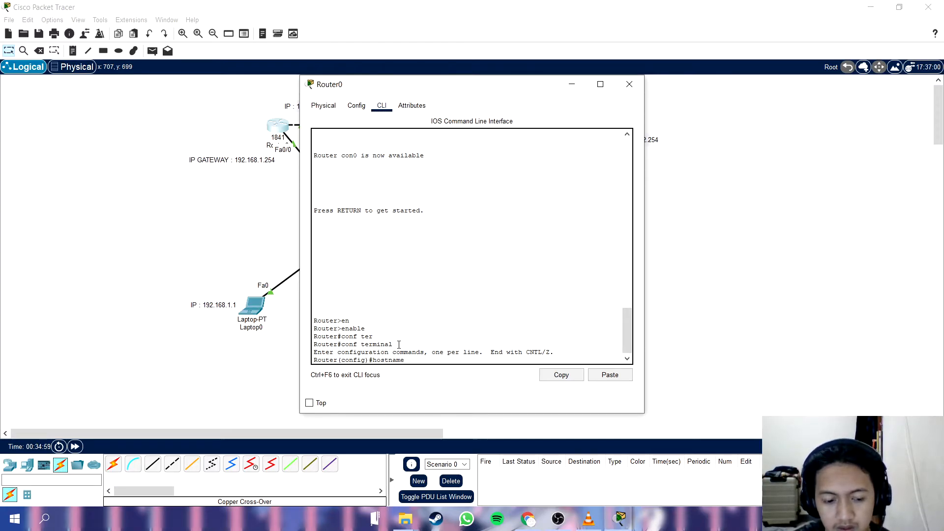
type(" R1")
key("Return")
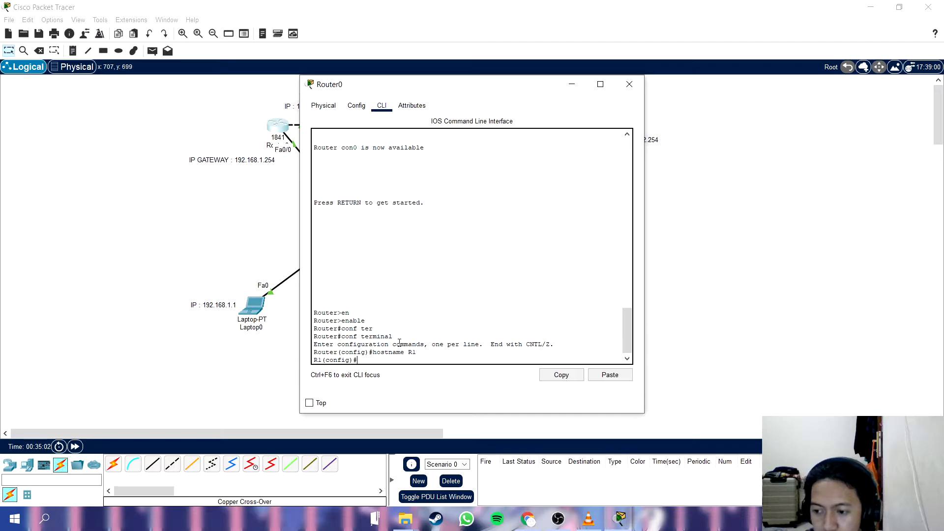
Disable DNS lookup on the router with the command no ip domain-lookup.
type("no ip domain-loo")
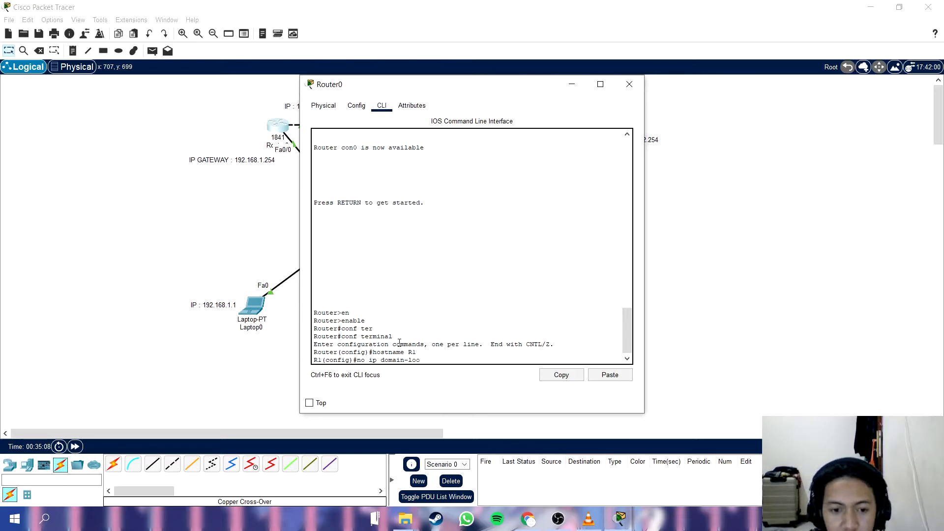
type("ck")
key("BackSpace")
key("BackSpace")
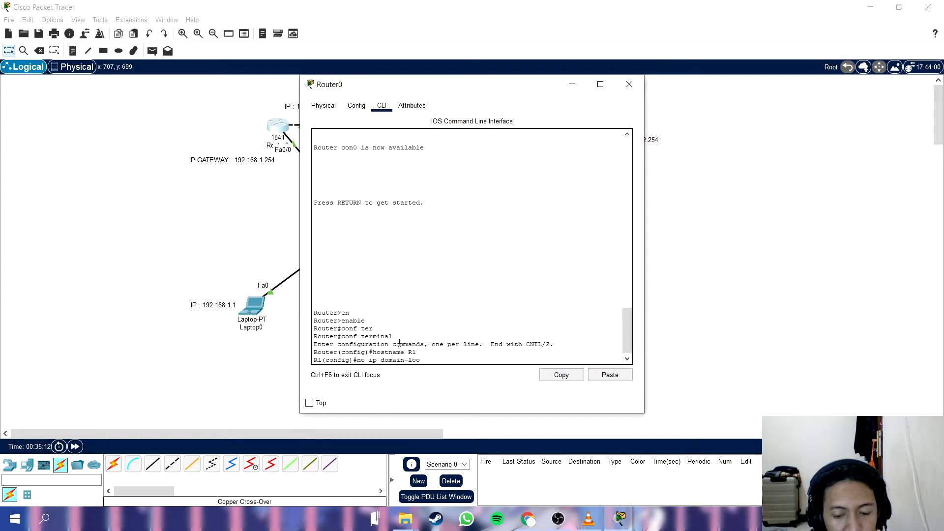
type("kup")
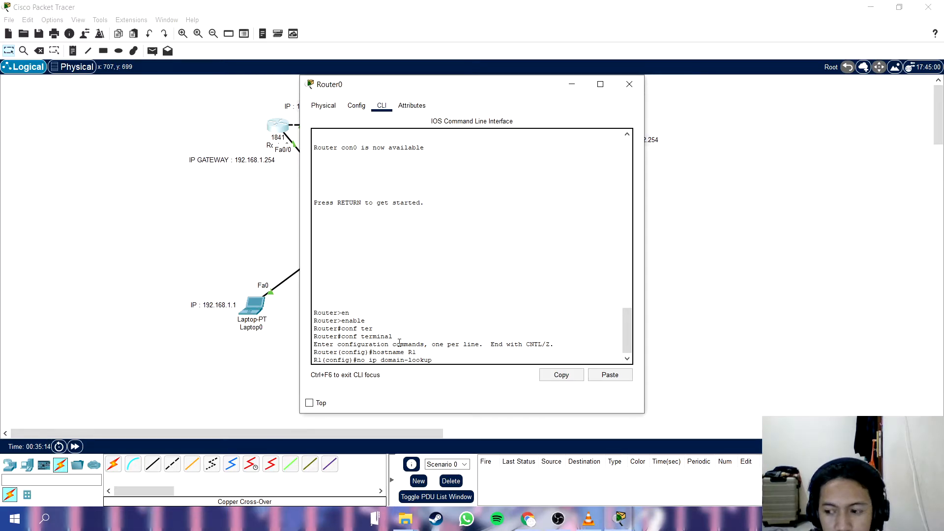
key("Return")
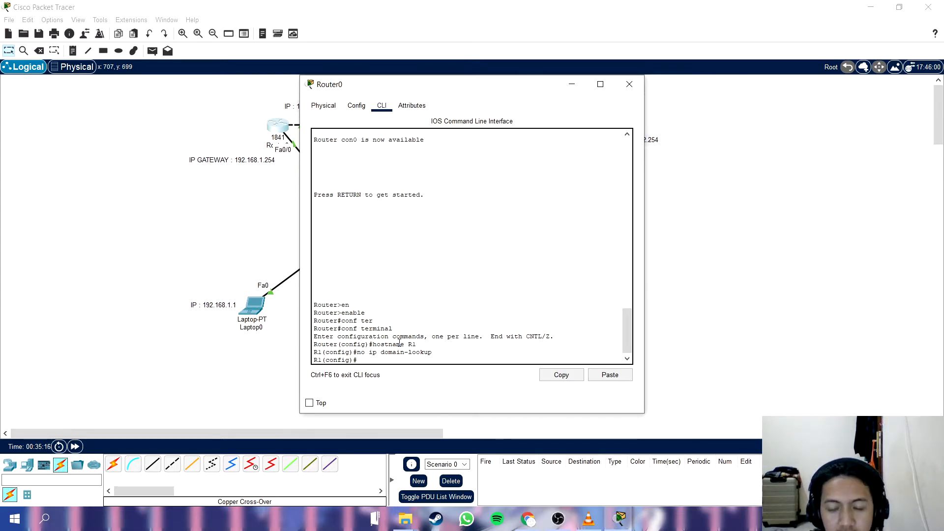
Set the router's minimum password length to 6 with the command security password min-length 6.
type("secu")
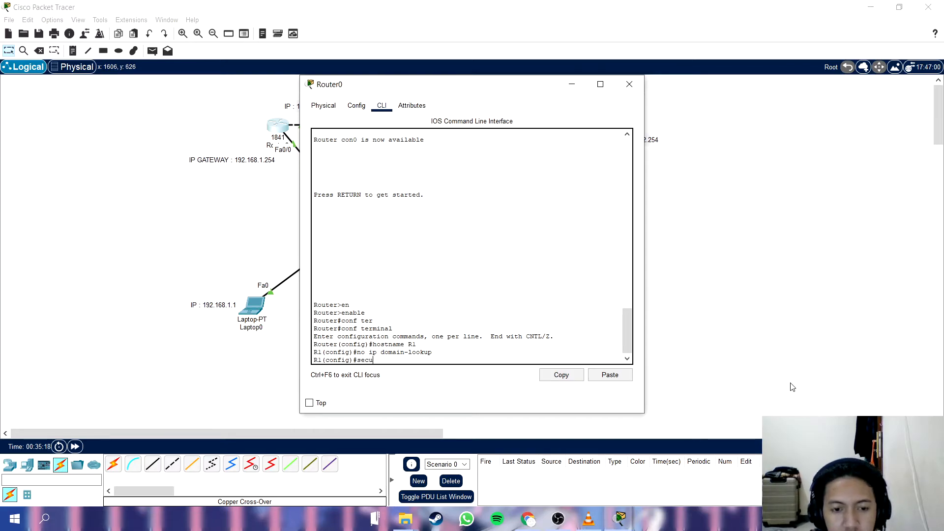
type("rity")
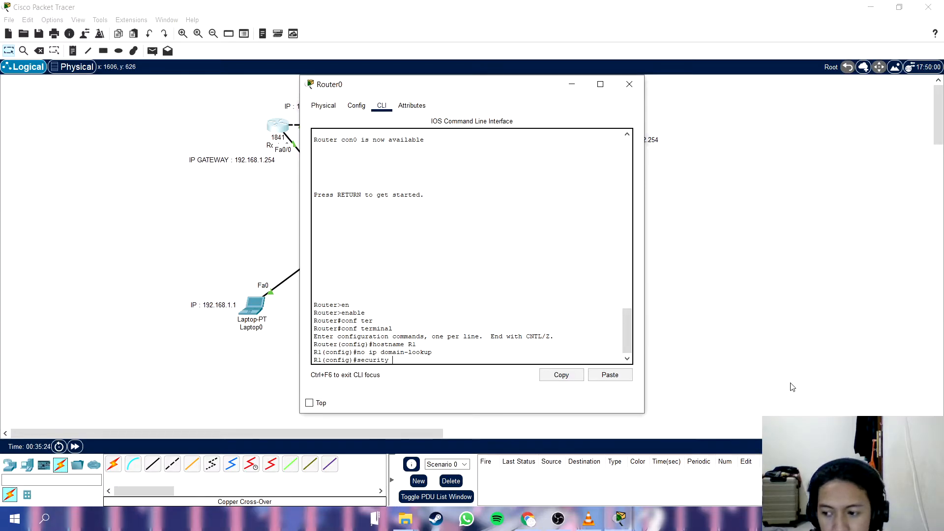
type(" password min")
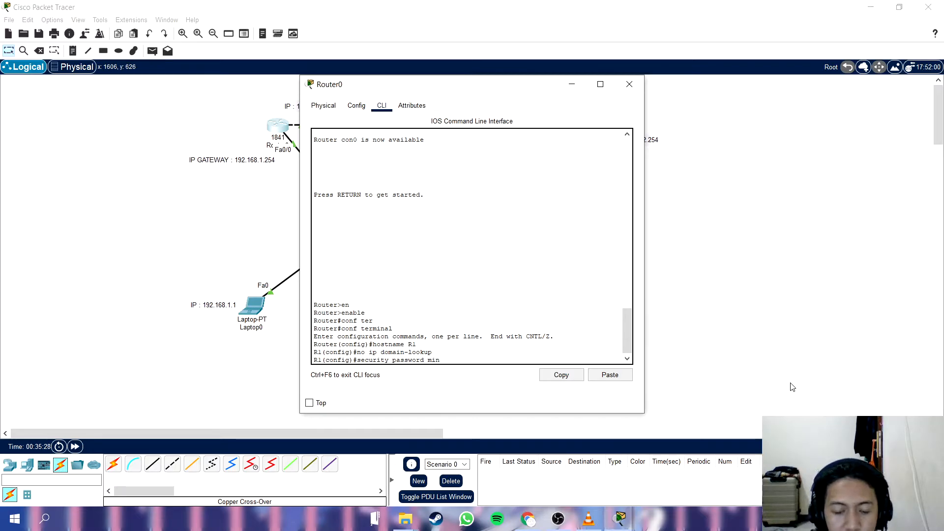
type("-length ")
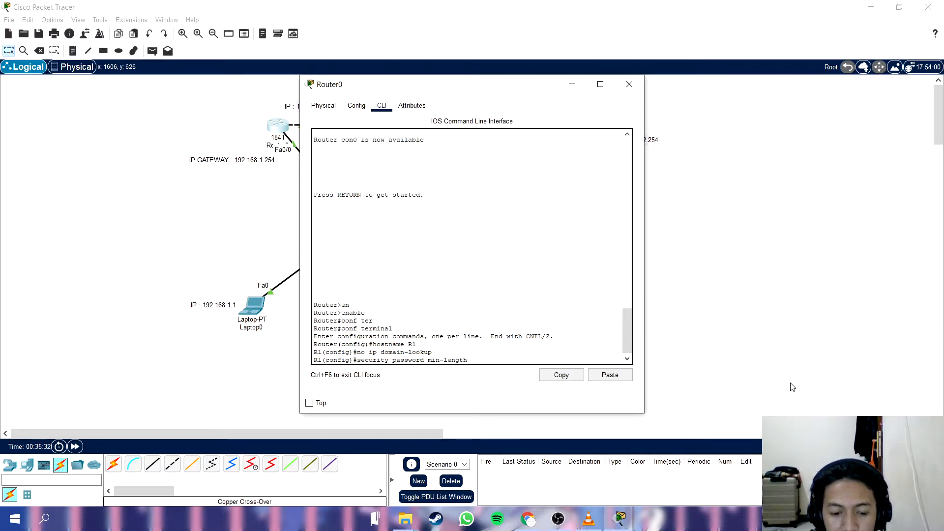
type("6")
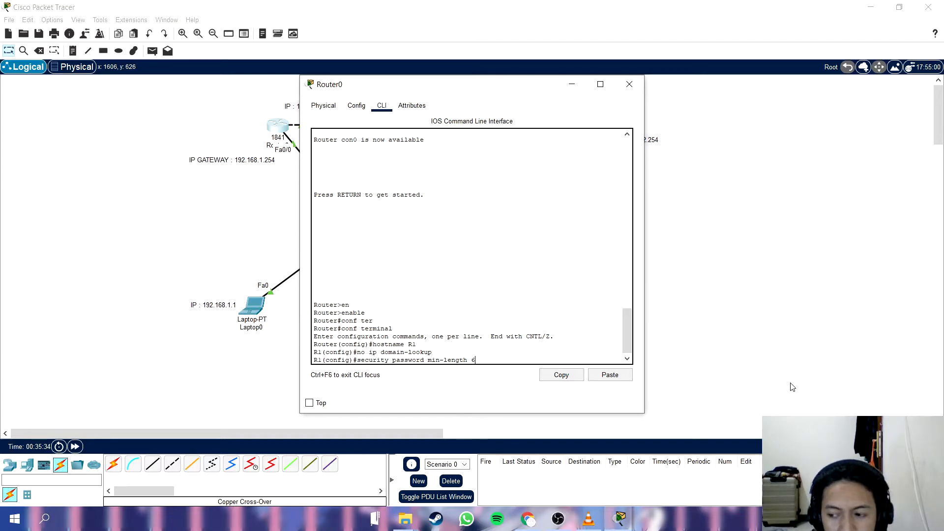
key("Return")
Try to run the enable secret command in global configuration without supplying a password.
type("ena")
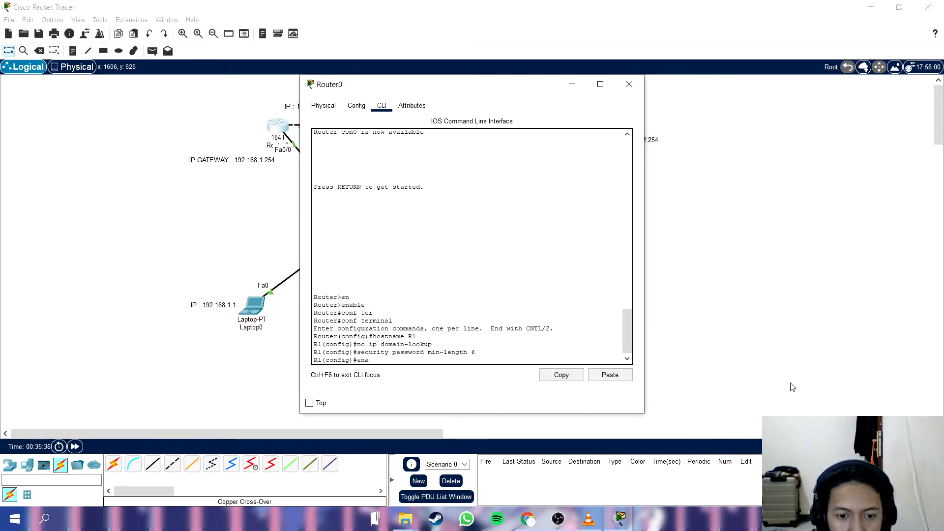
type("ble secret")
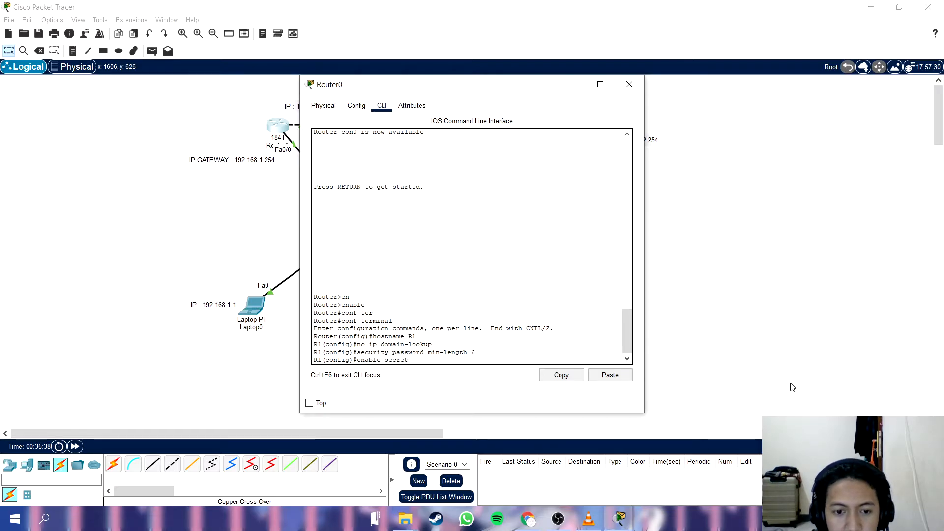
key("Return")
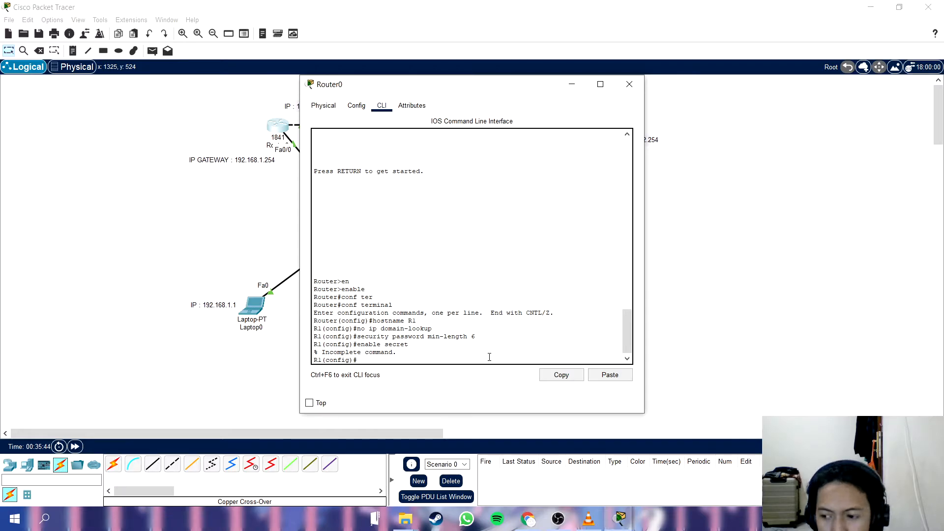
left_click(942, 432)
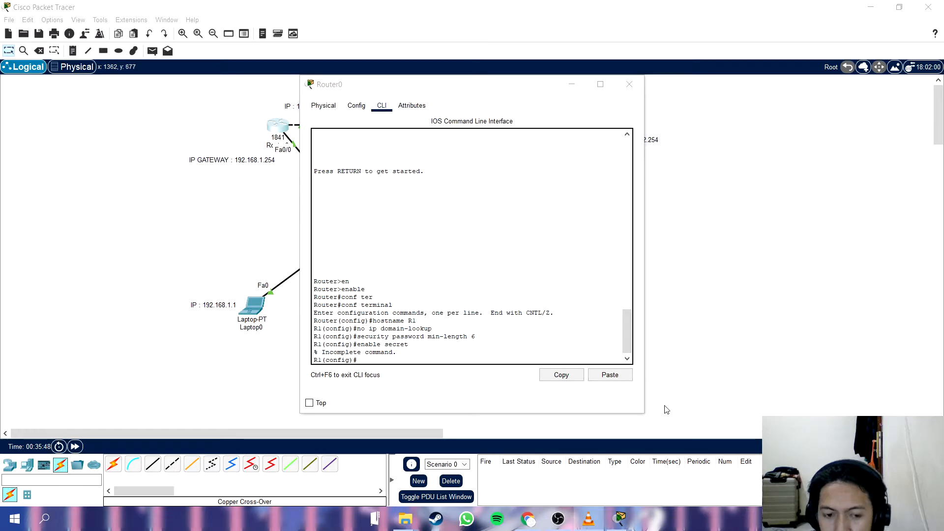
left_click(508, 358)
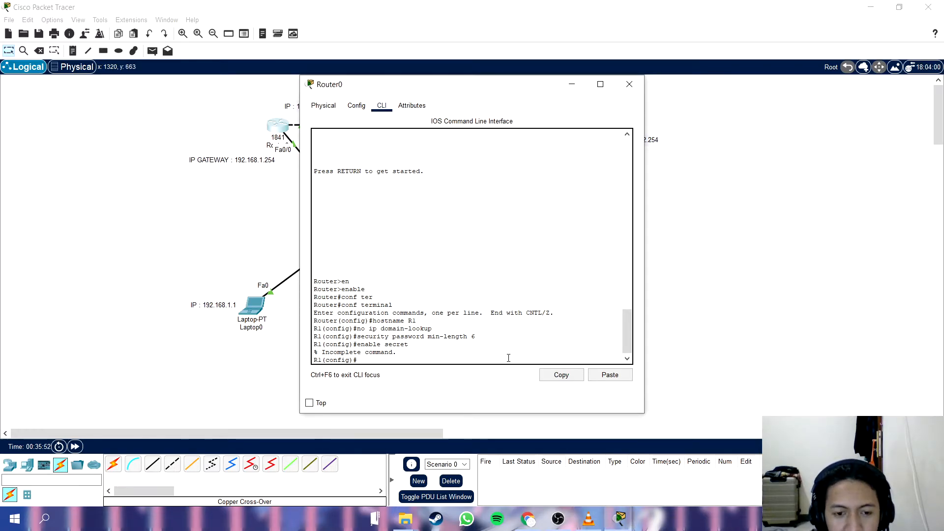
Set the privileged mode password on R1 with the enable secret command and the chosen secret password.
type("enable scr")
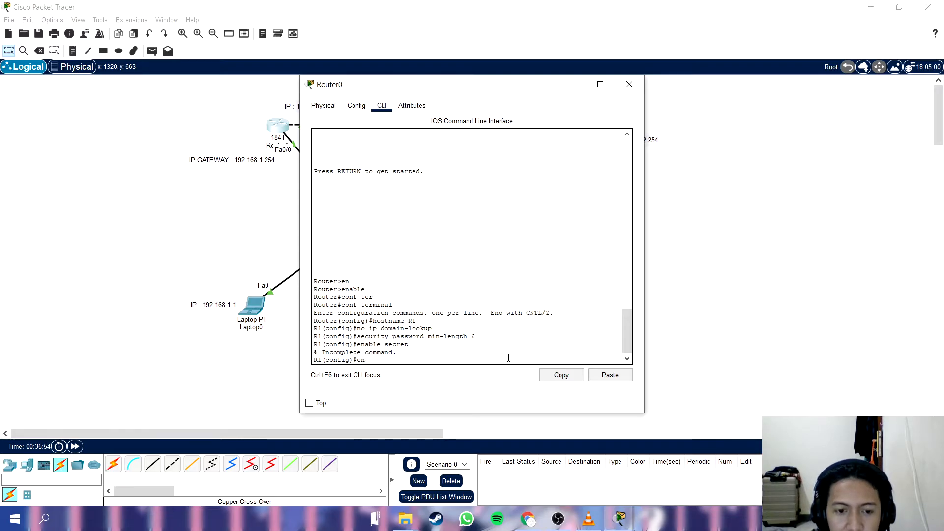
key("BackSpace")
key("BackSpace")
type("ecret ")
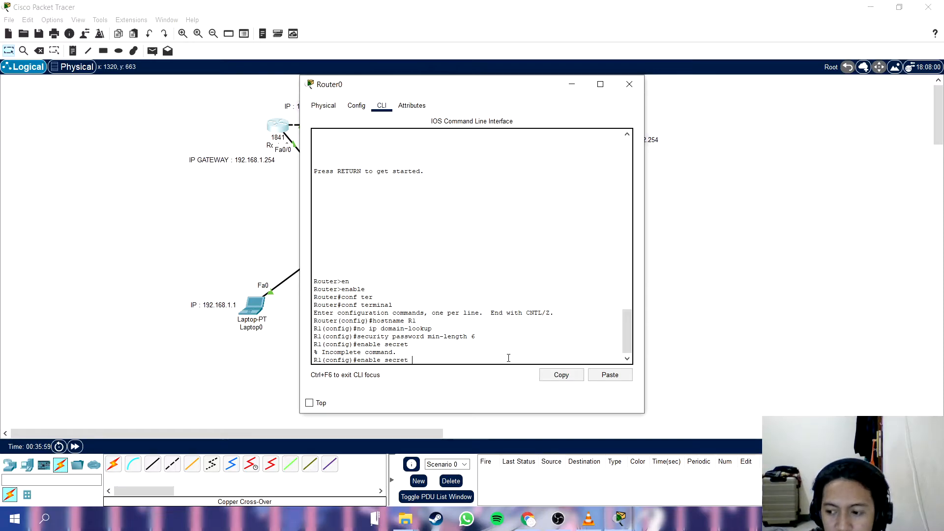
type("si")
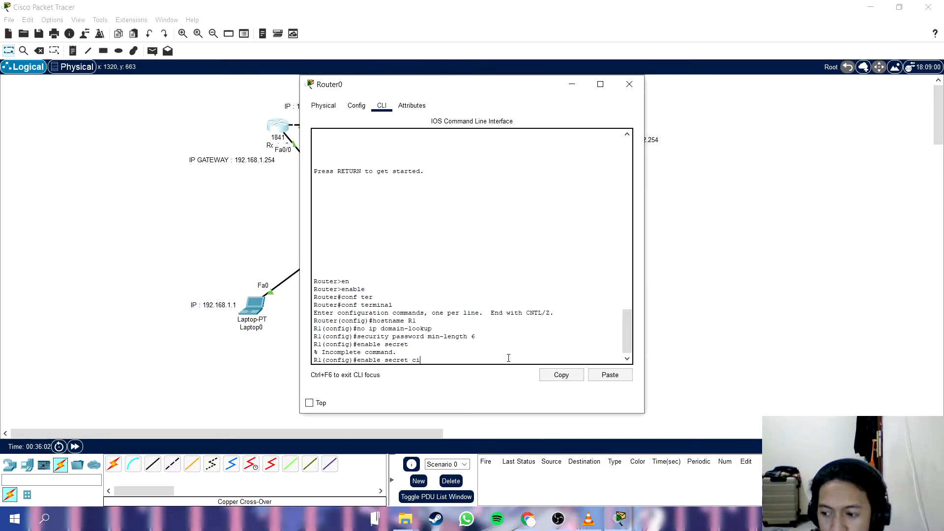
type("scosec")
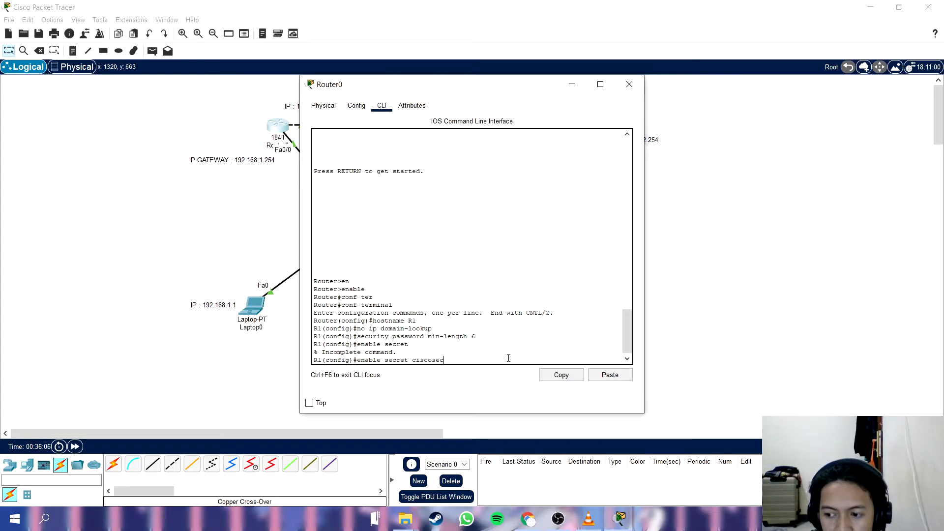
key("Return")
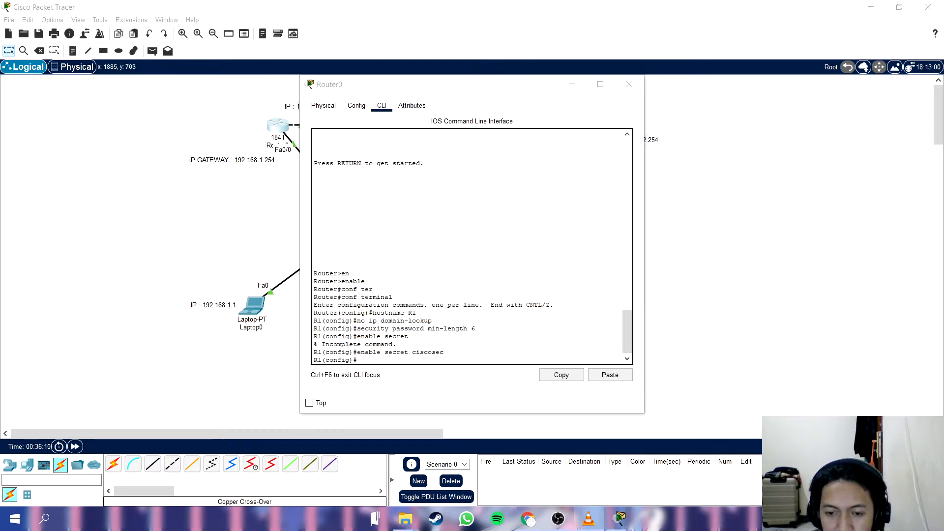
Enter line console 0 configuration on R1 and set the console line's password.
left_click(419, 361)
type("line console")
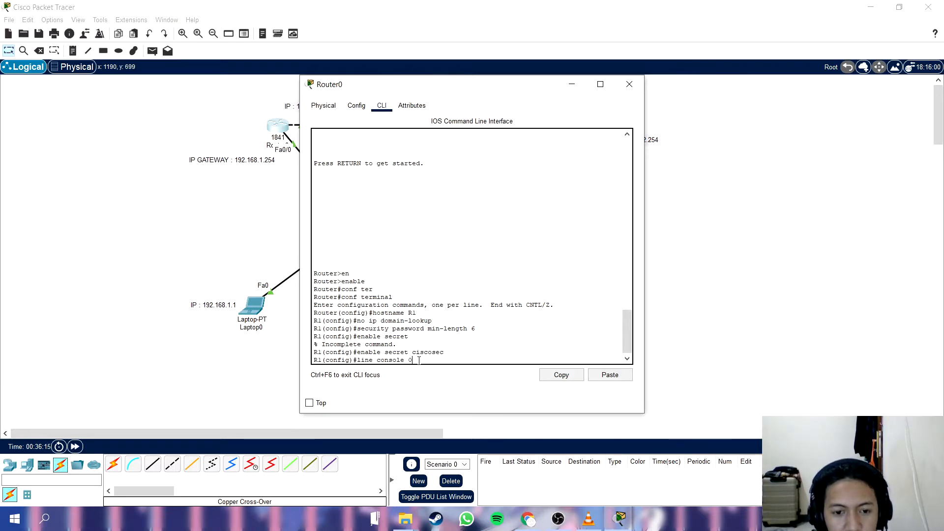
type(" 0")
key("Return")
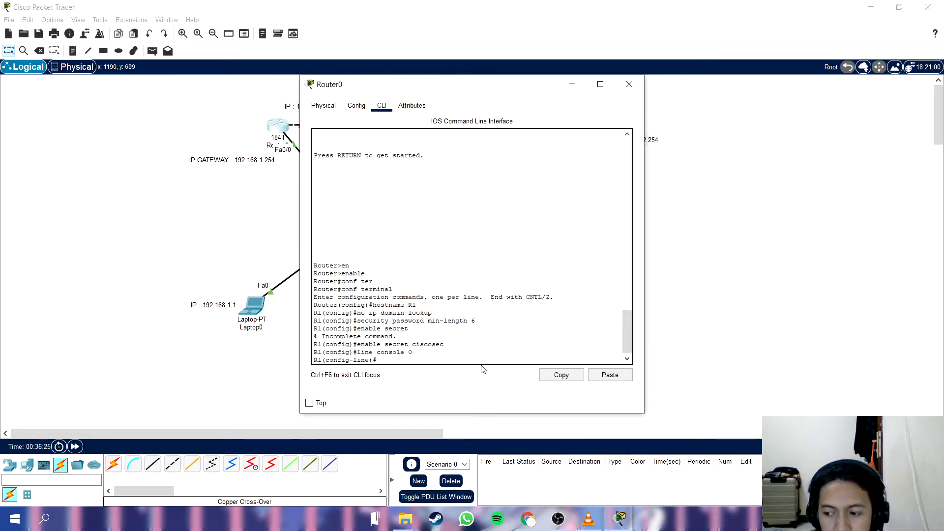
type("password")
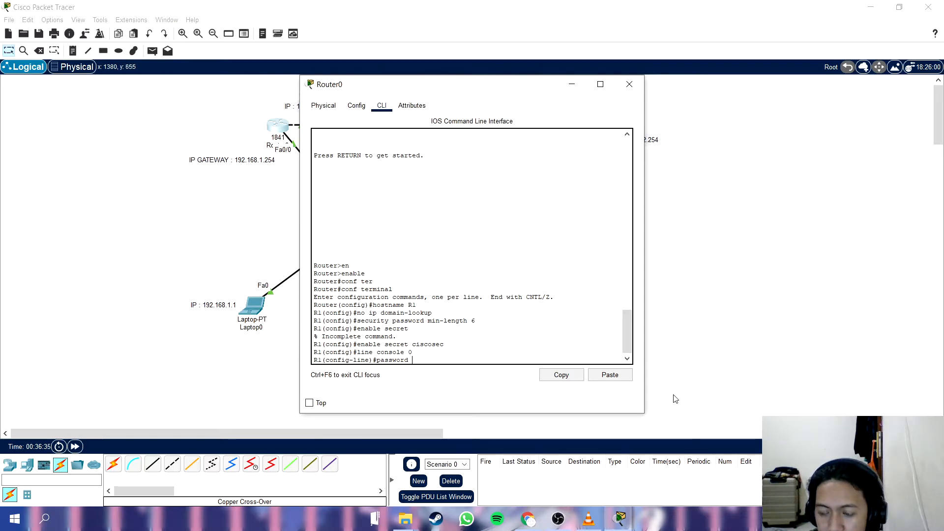
type("ci")
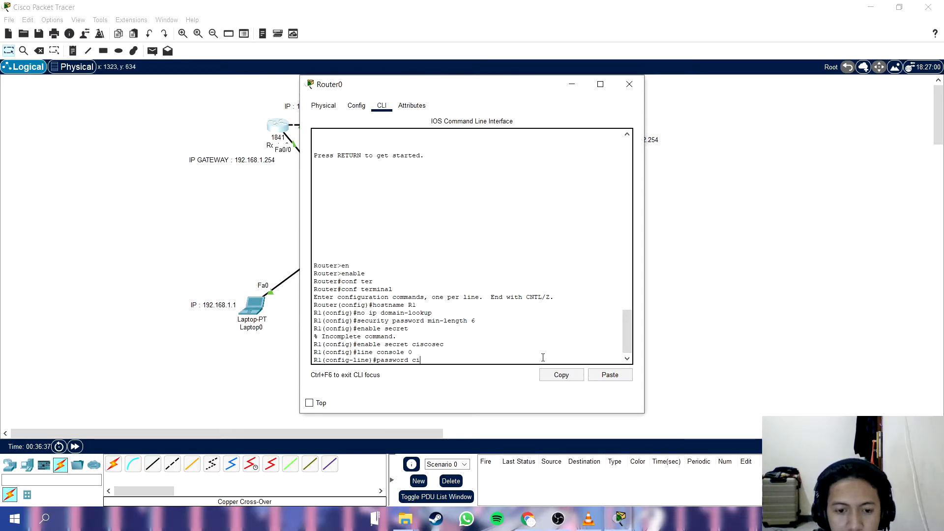
type("scocon")
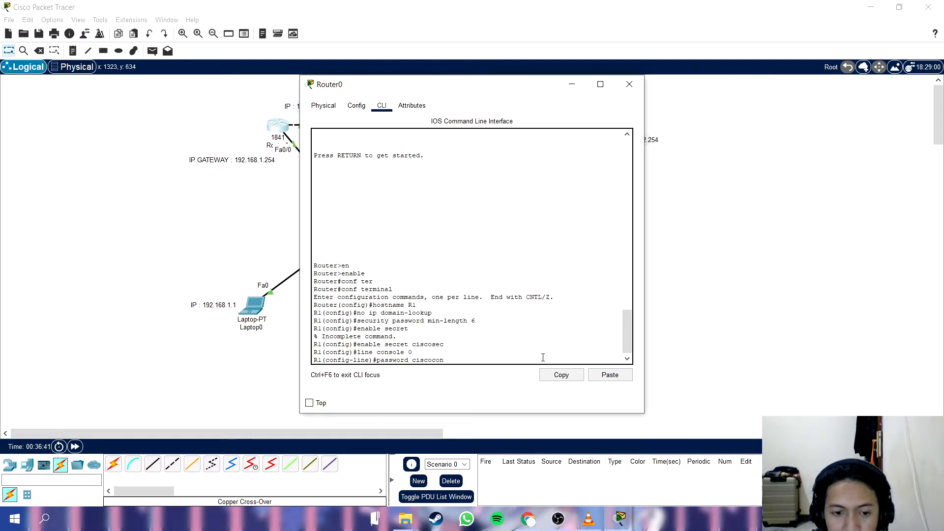
key("Return")
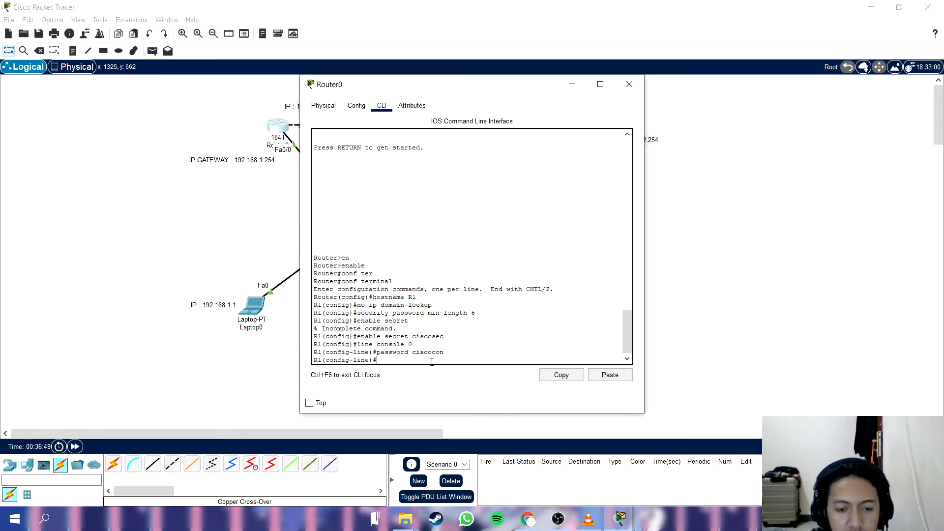
Set the console line's idle timeout with the command exec-timeout 5 0.
key("BackSpace")
key("BackSpace")
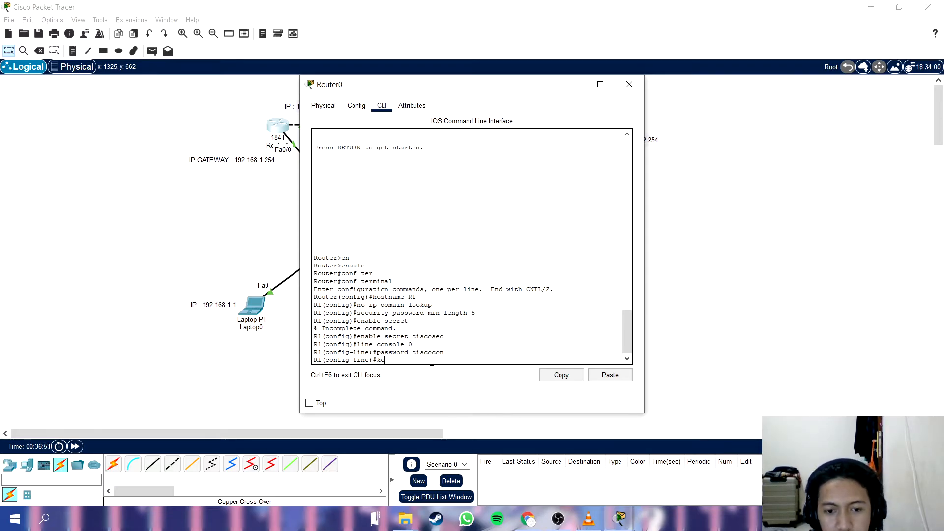
type("xec-timeout 5 0")
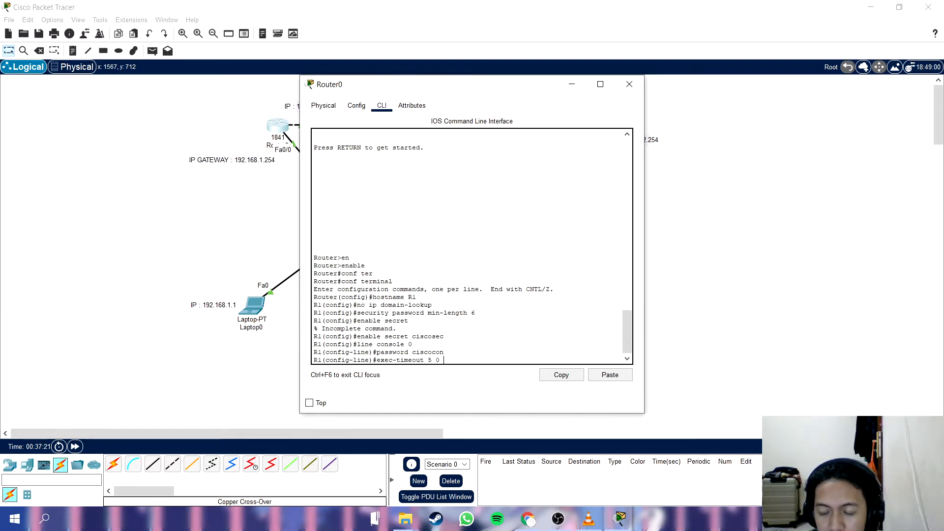
key("alt+Tab")
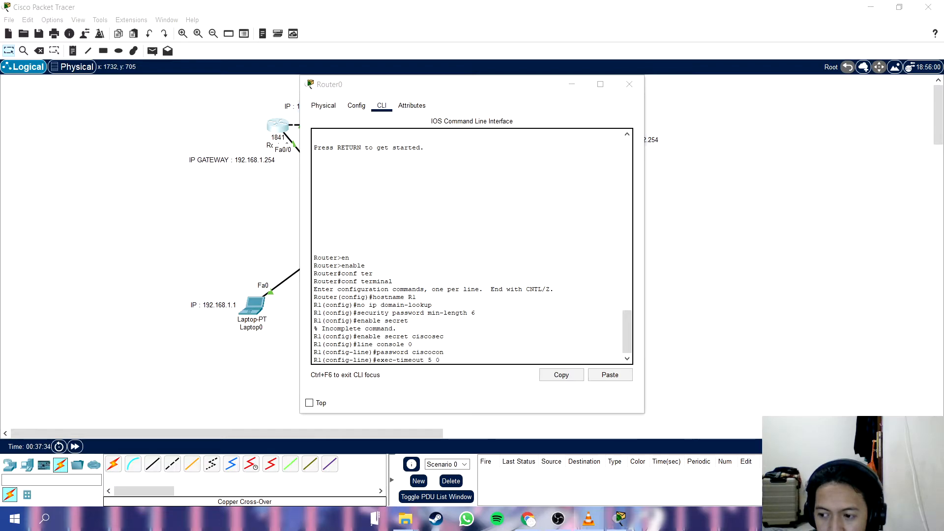
left_click(526, 360)
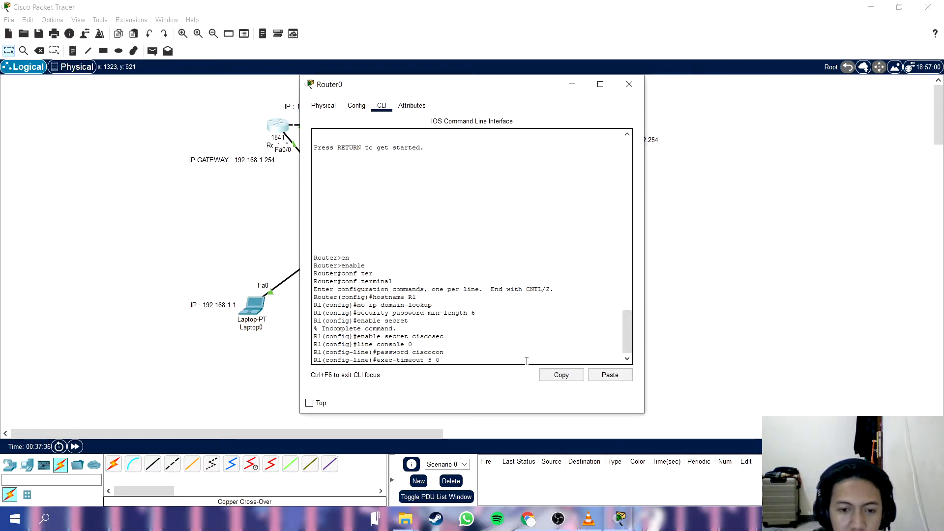
key("Return")
Require login on the console line and exit to global configuration mode.
type("login")
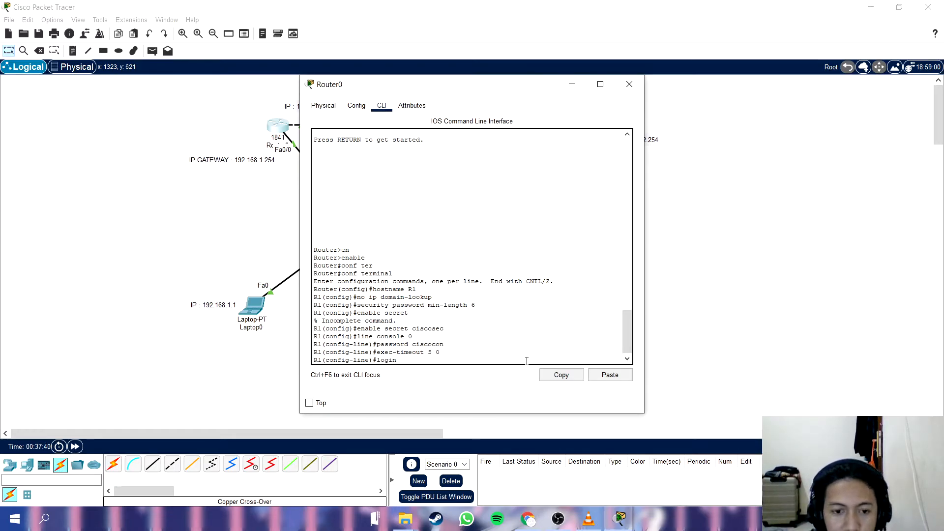
key("Return")
type("exit")
key("Return")
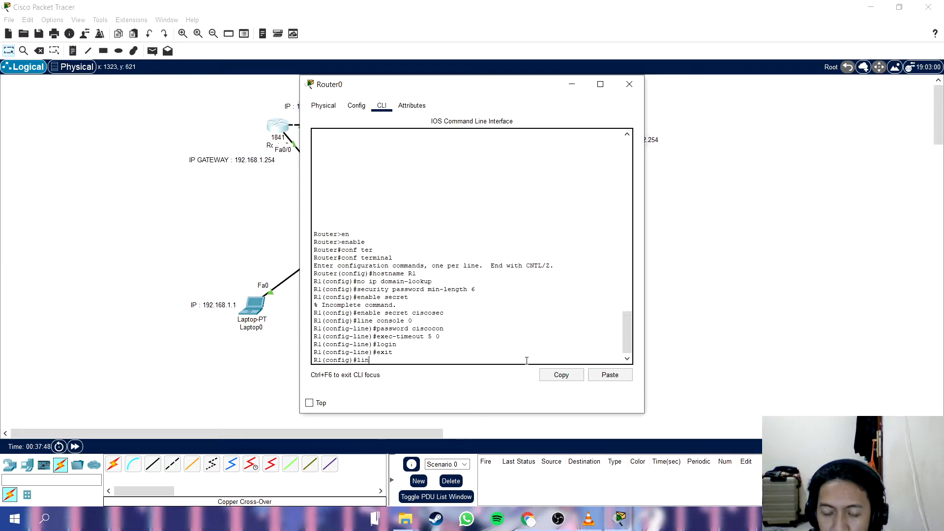
Enter line vty 0 4 configuration and set the password for the virtual terminal lines.
type("vty 0 4")
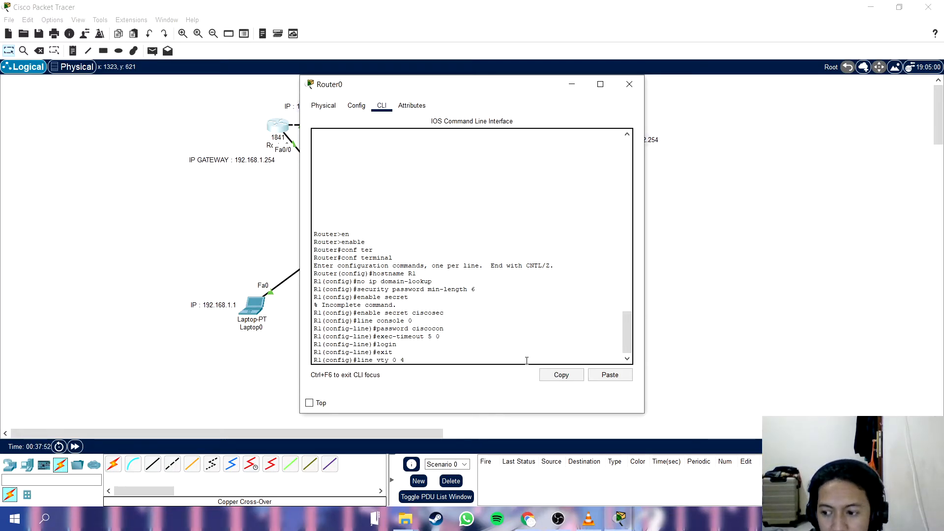
key("Return")
type("password")
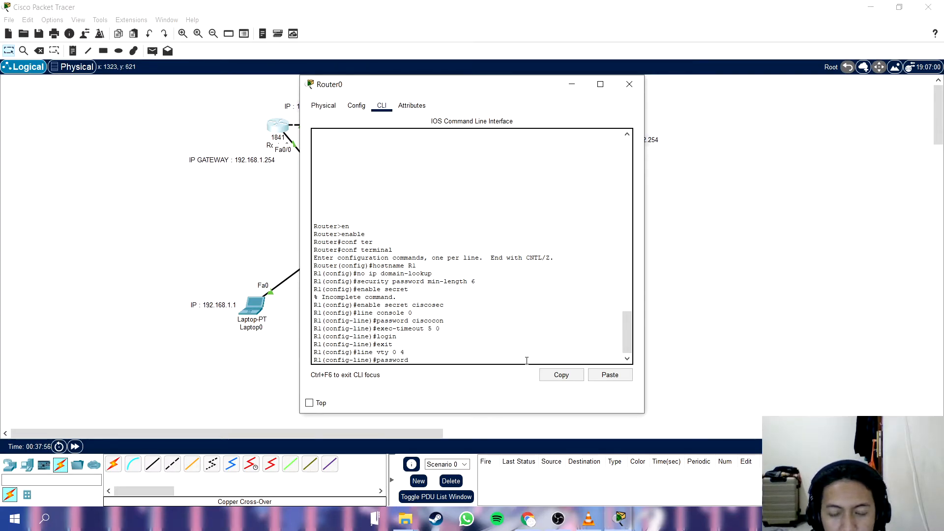
type(" cisco")
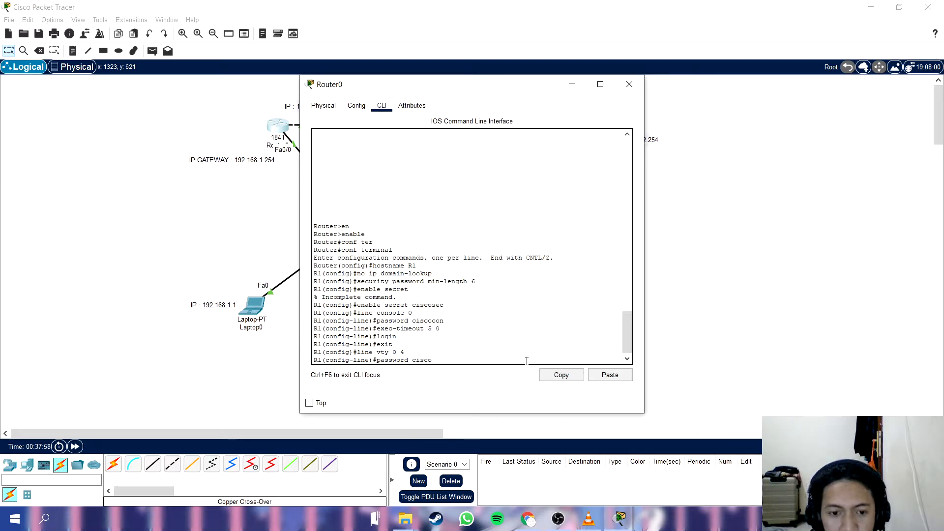
type("vty")
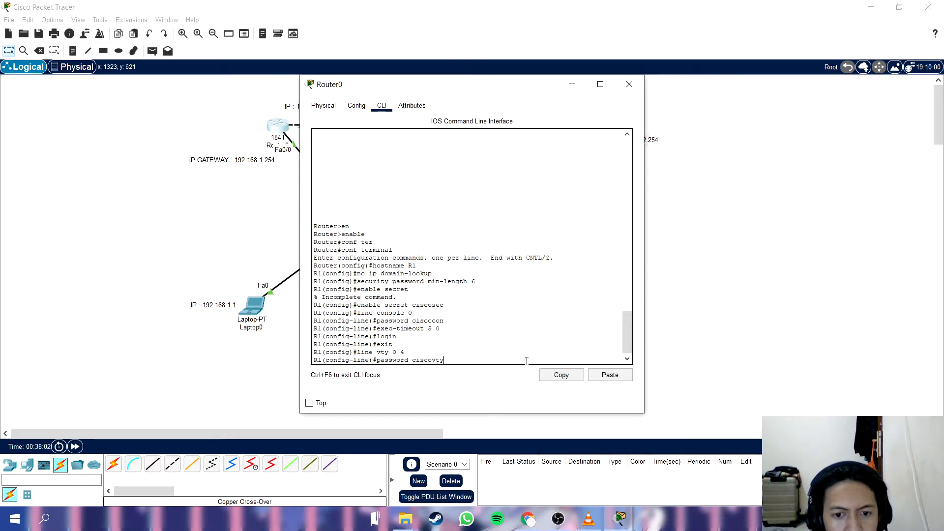
key("Return")
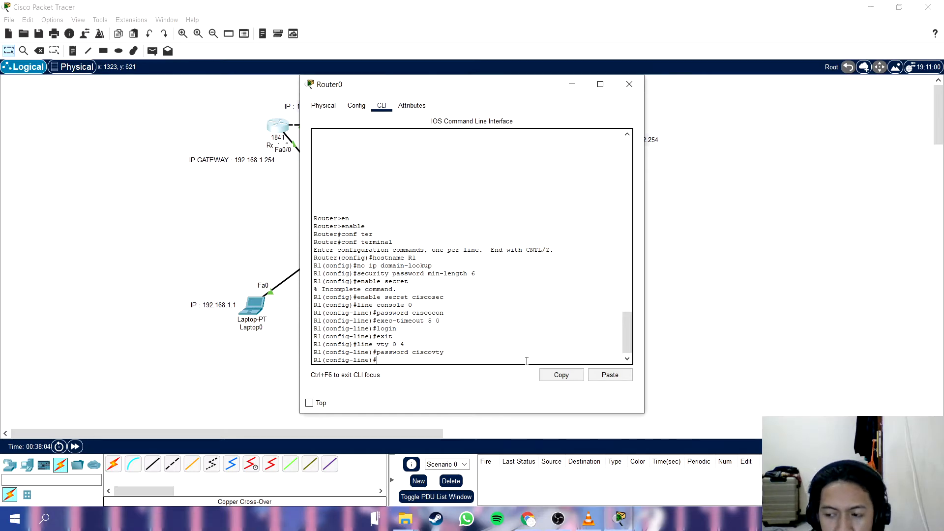
Set the vty 0 4 lines' idle timeout with the command exec-timeout 5 0.
type("exec-timeout")
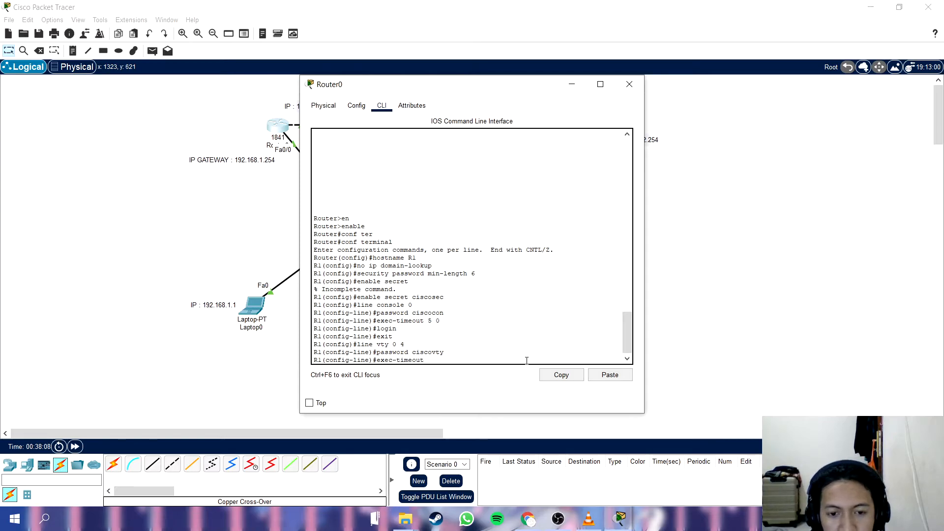
type(" 5 0")
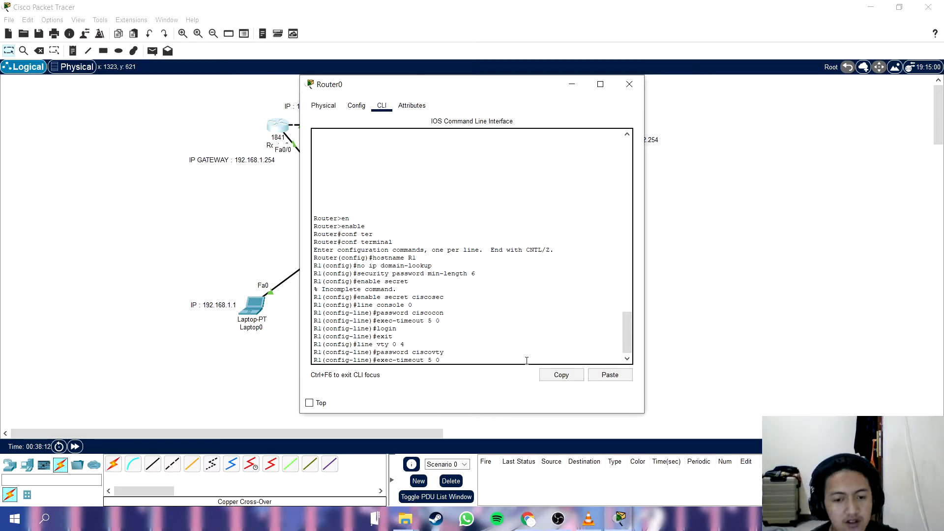
key("Return")
Require login on the vty 0 4 lines and exit to global configuration mode.
type("login")
key("Return")
type("exit")
key("Return")
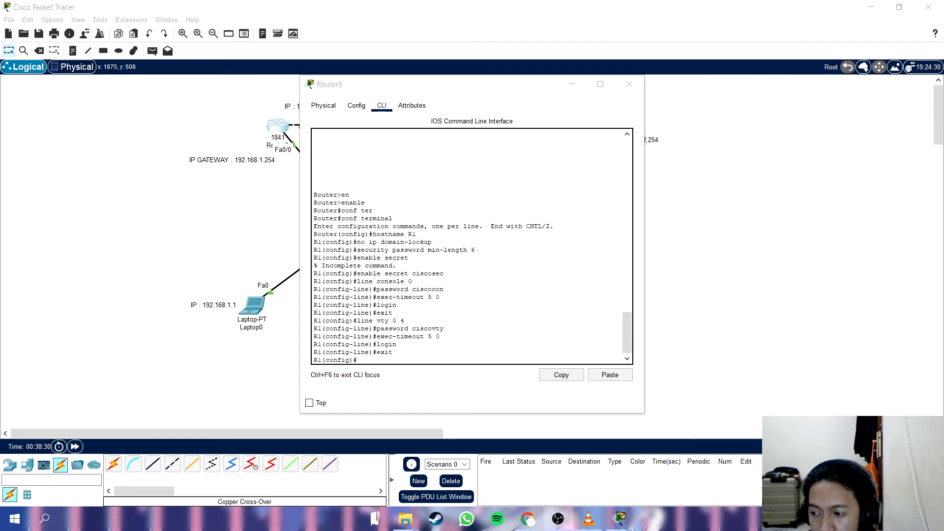
Encrypt the router's plain-text passwords with the command service password-encryption.
left_click(509, 359)
type("service password-encryption")
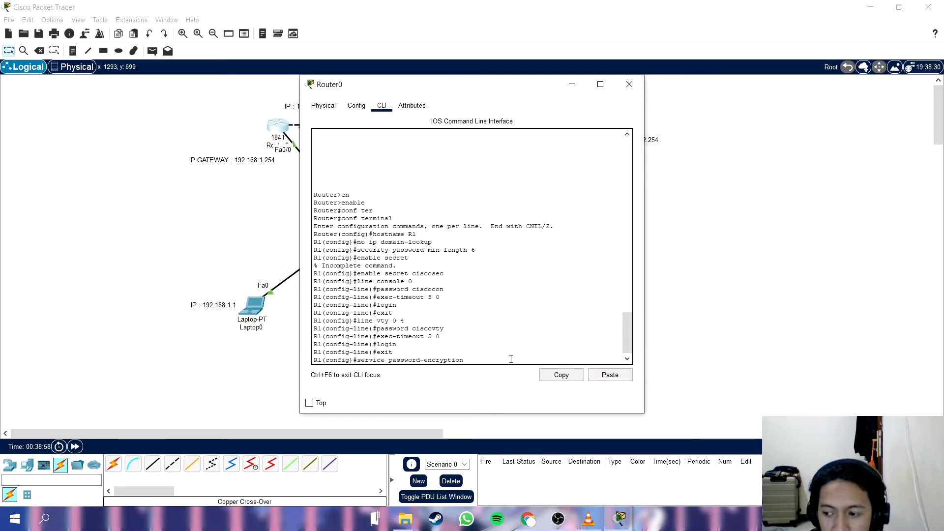
key("Return")
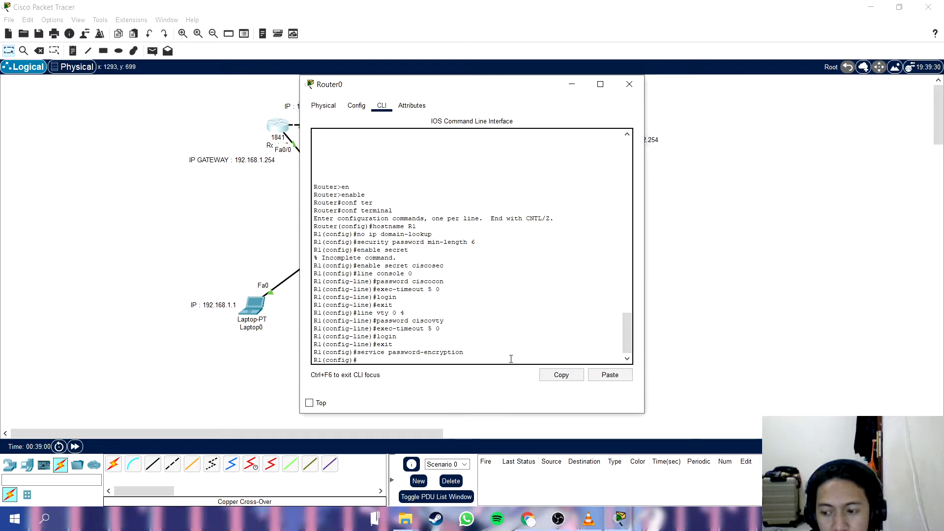
Create the login banner with the command banner motd #Unauthorized access prohibited!#.
type("banner motd #")
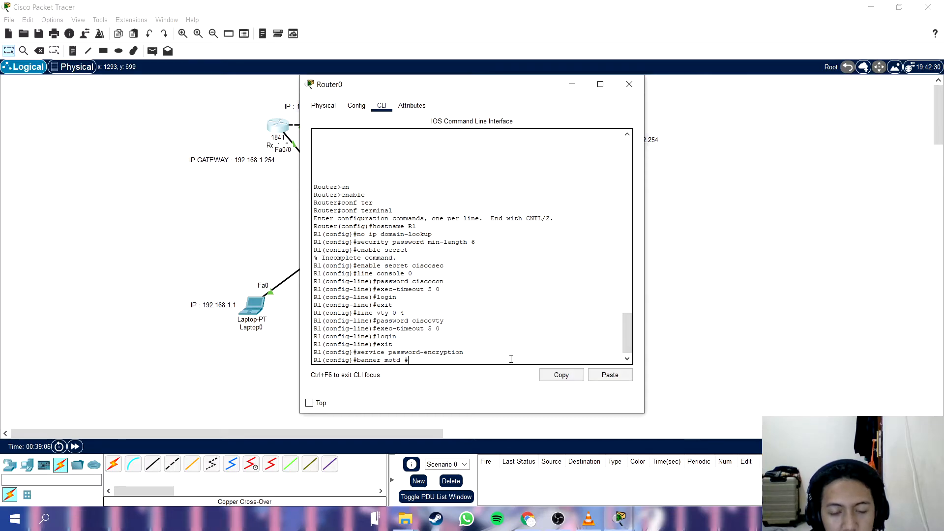
type("Un")
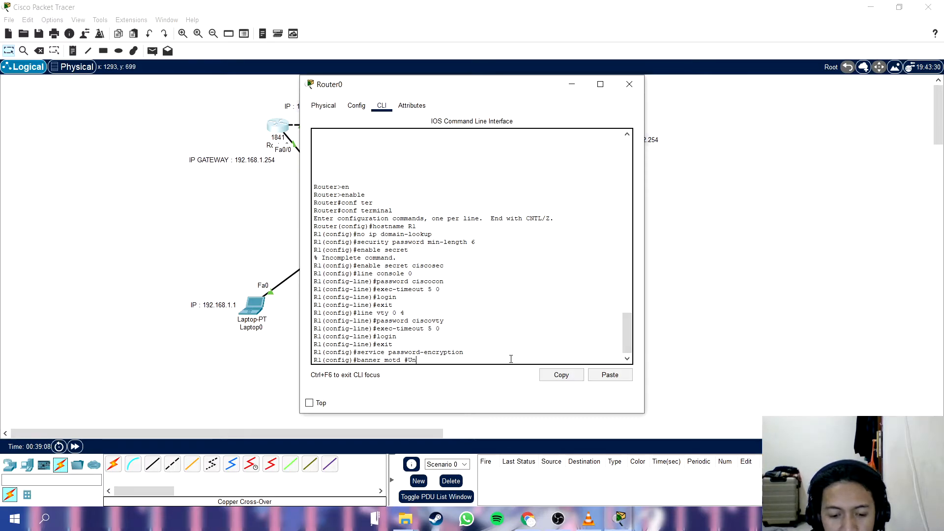
type("authorized access prohibited")
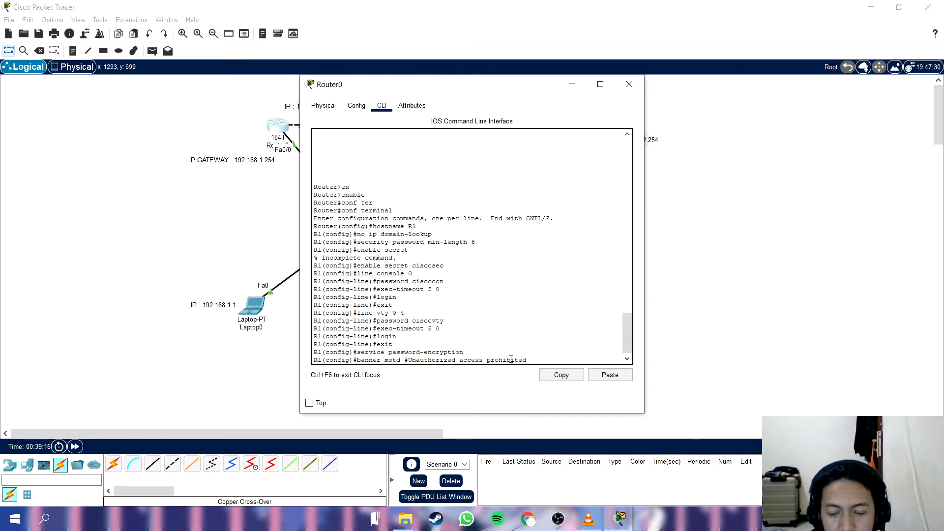
type("!#")
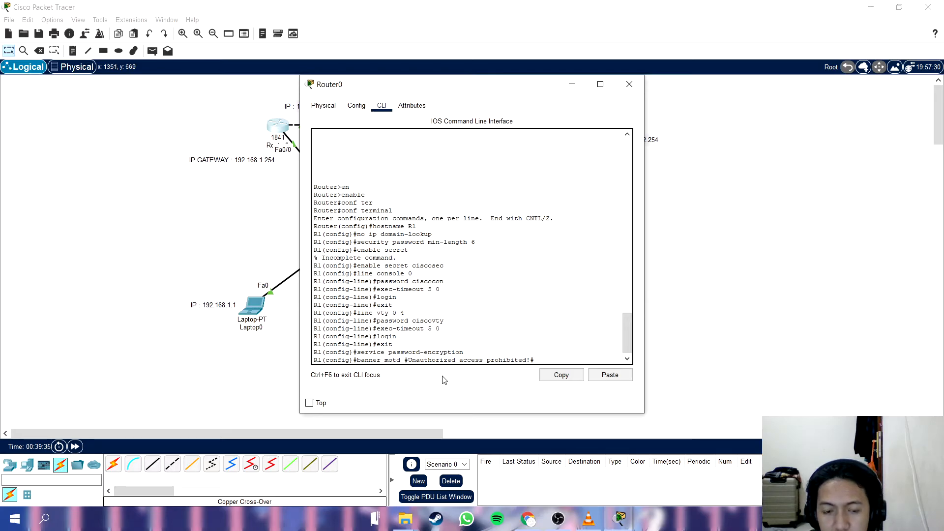
key("Return")
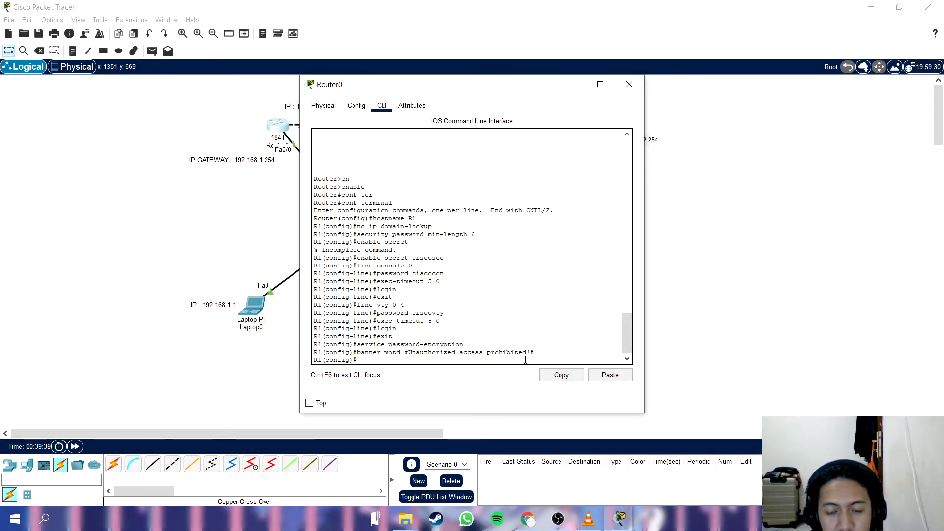
Move the Router0 window aside to uncover the Router0, Switch0 and Laptop0 part of the topology.
key("alt+Tab")
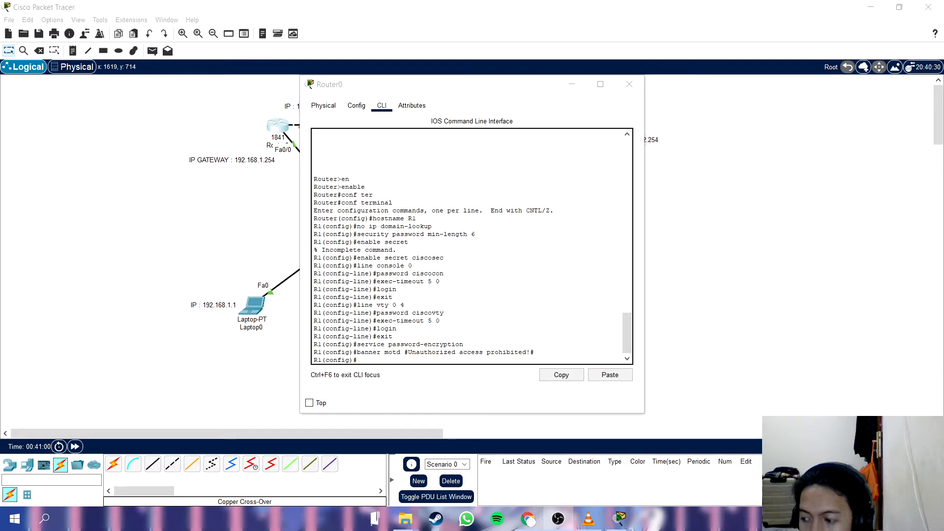
left_click(380, 364)
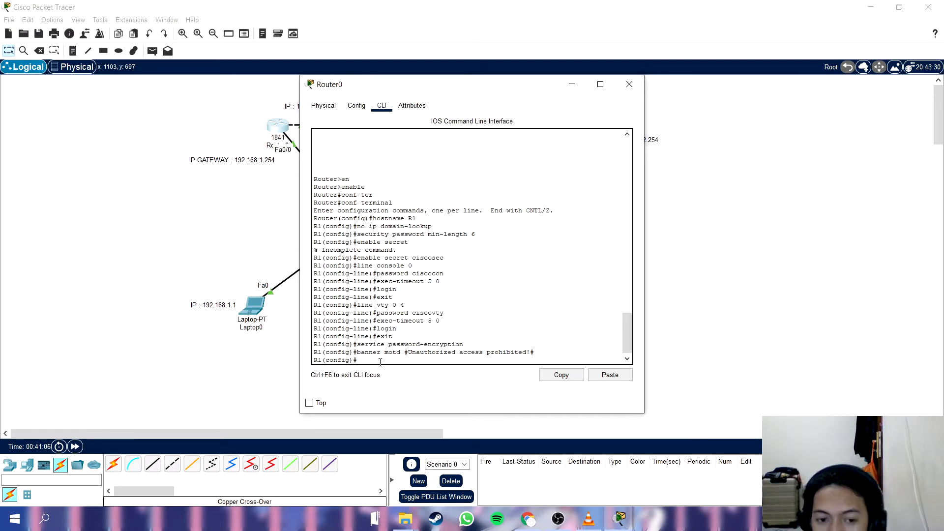
left_click_drag(374, 92, 577, 93)
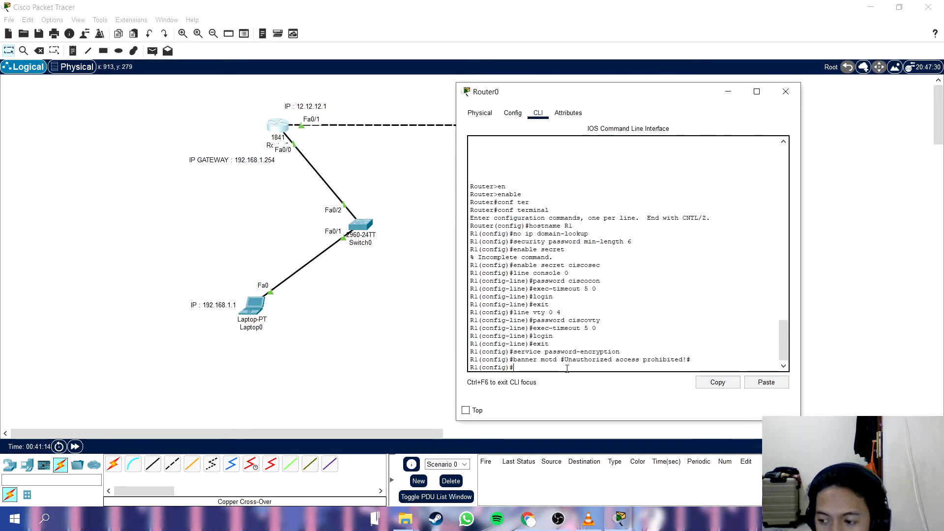
Enter interface fa0/1 configuration on R1 and set its description to Connection to R2.
type("int fa")
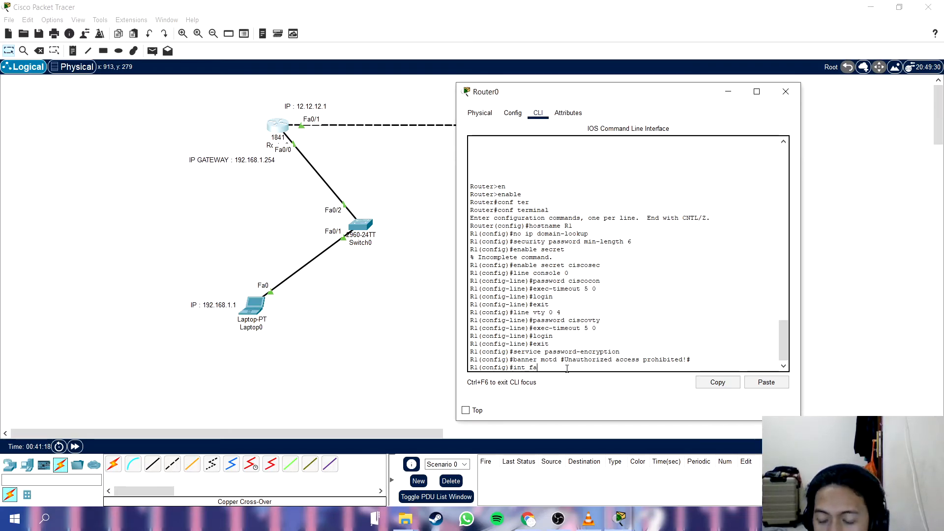
type("0/1")
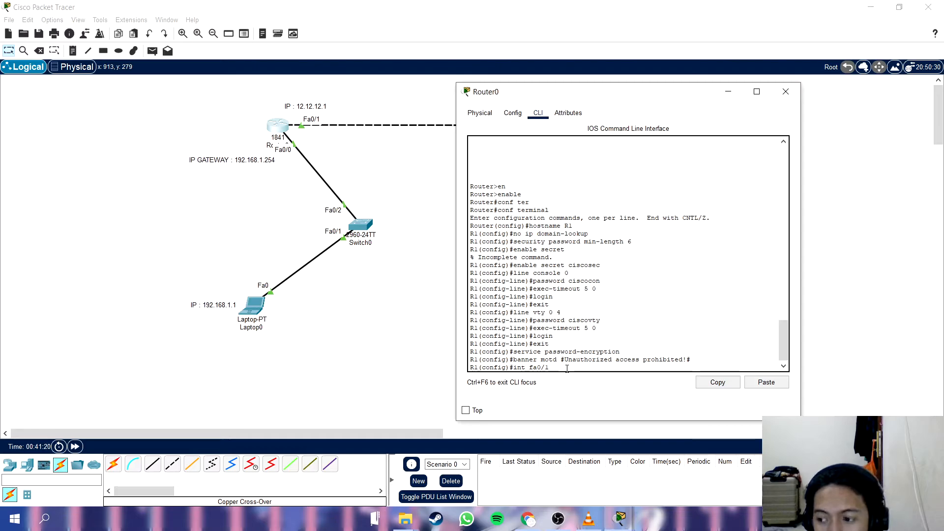
key("Return")
type("descr")
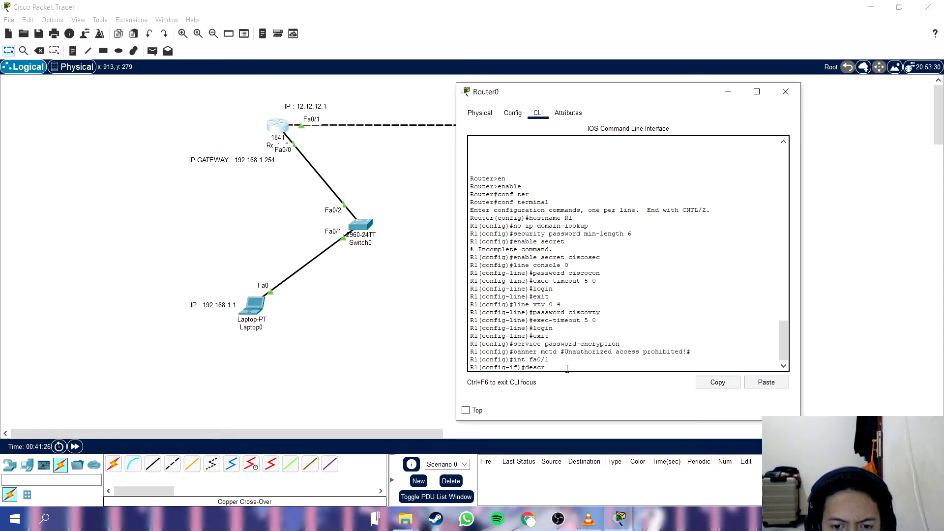
type("i")
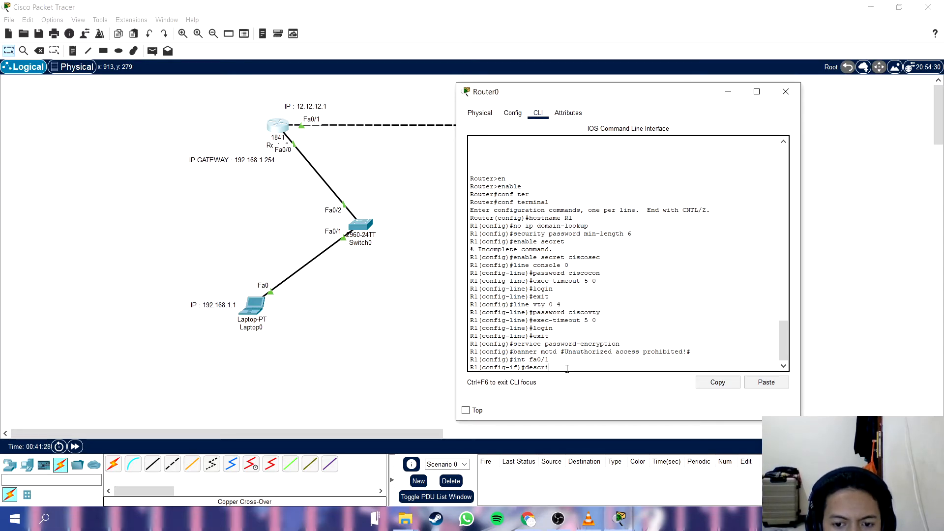
type("ption ")
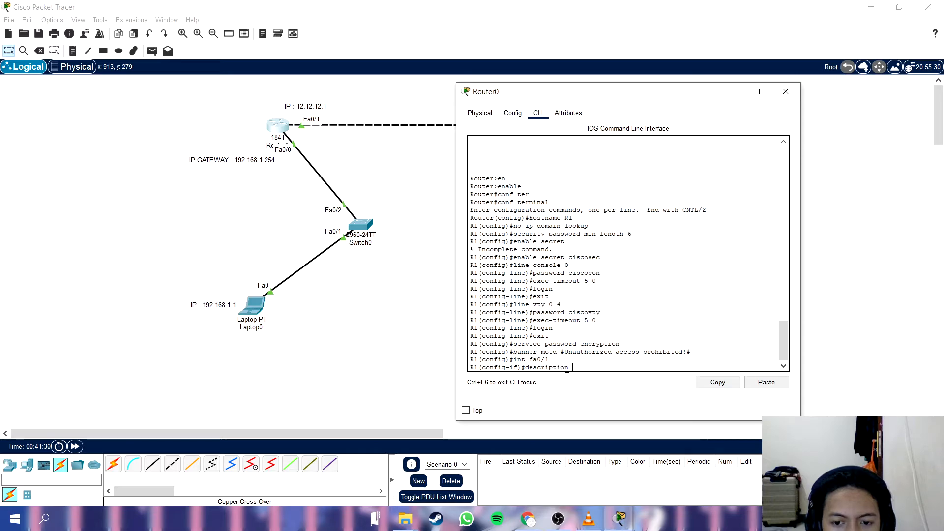
type("Connection to R2")
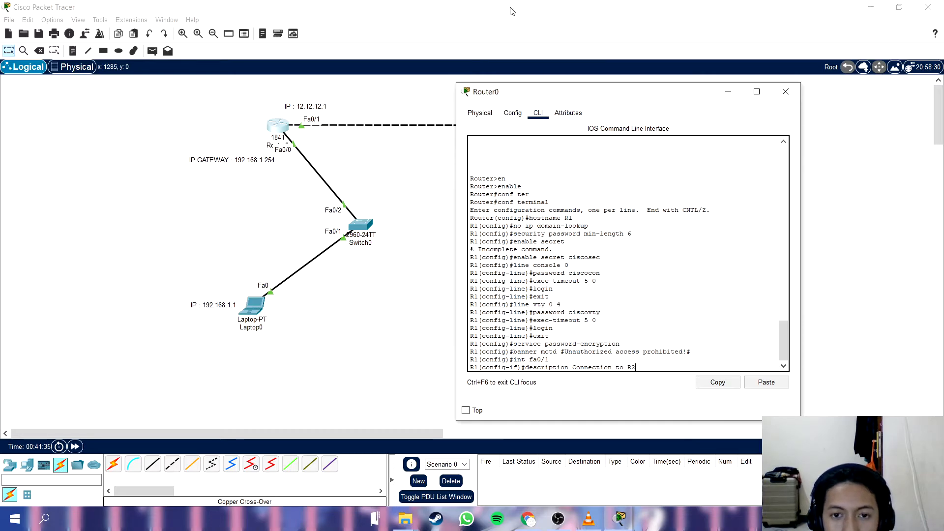
left_click_drag(541, 93, 314, 143)
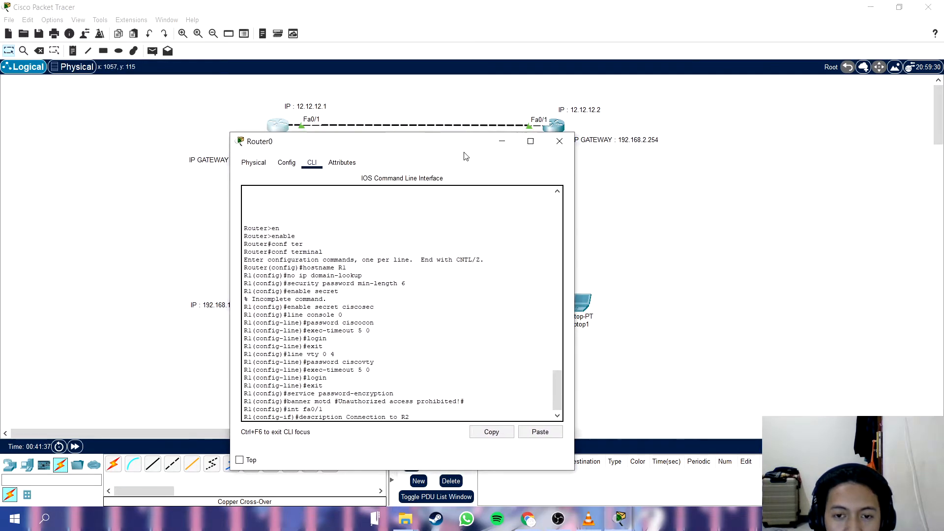
left_click_drag(391, 149, 544, 109)
left_click_drag(581, 83, 580, 83)
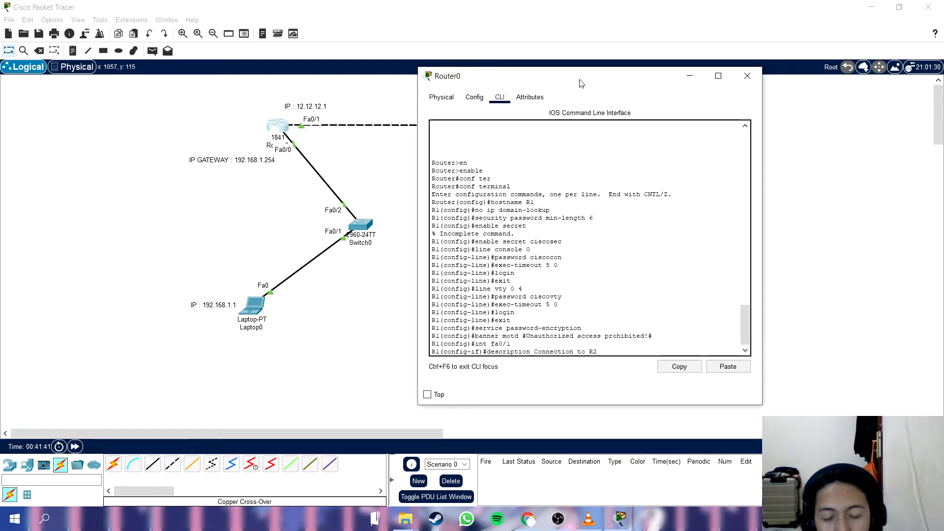
left_click_drag(580, 82, 552, 71)
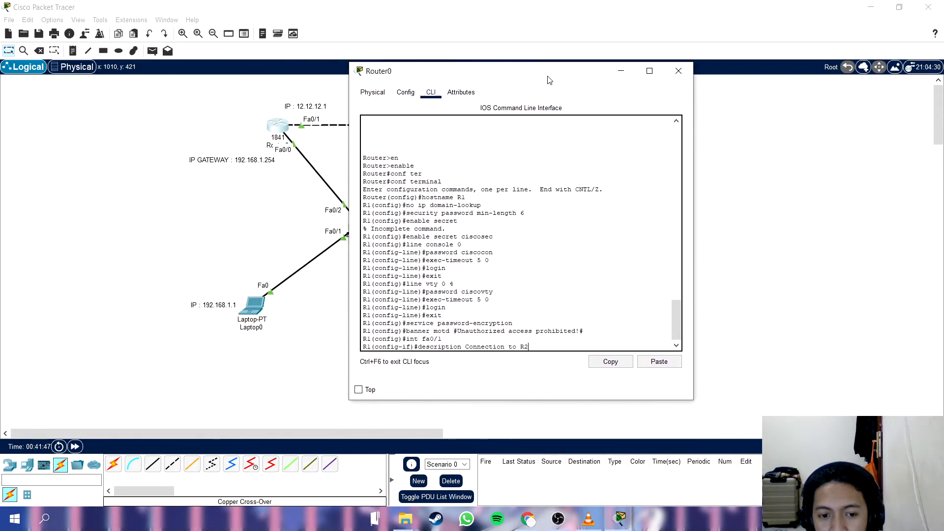
key("Return")
Assign IP address 12.12.12.1 with subnet mask 255.255.255.0 to R1's fa0/1 interface.
type("ip address")
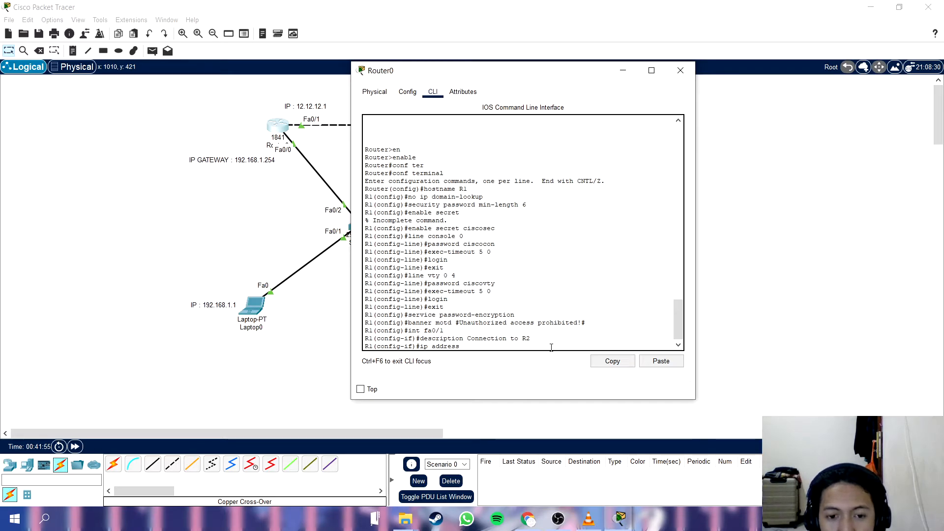
left_click_drag(439, 70, 545, 92)
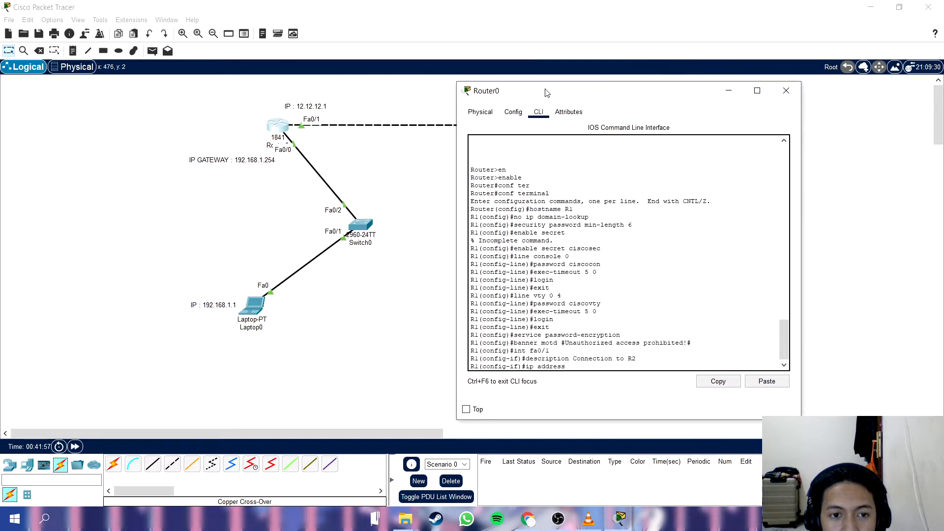
type("12.12.12.1")
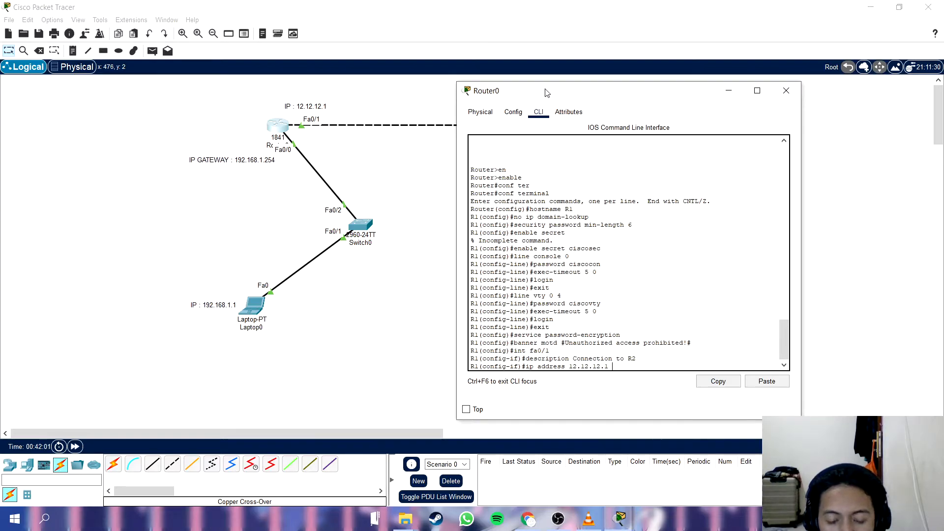
type(" 255.255.255.0")
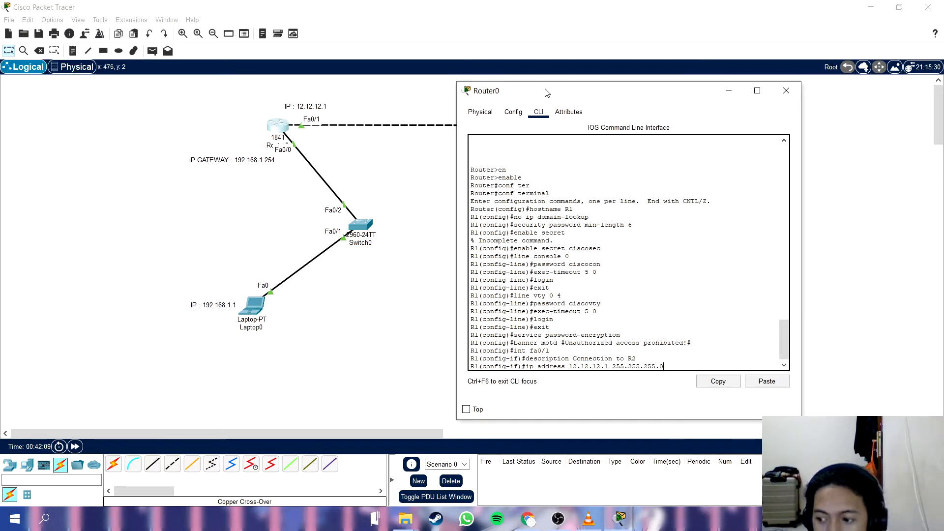
key("Return")
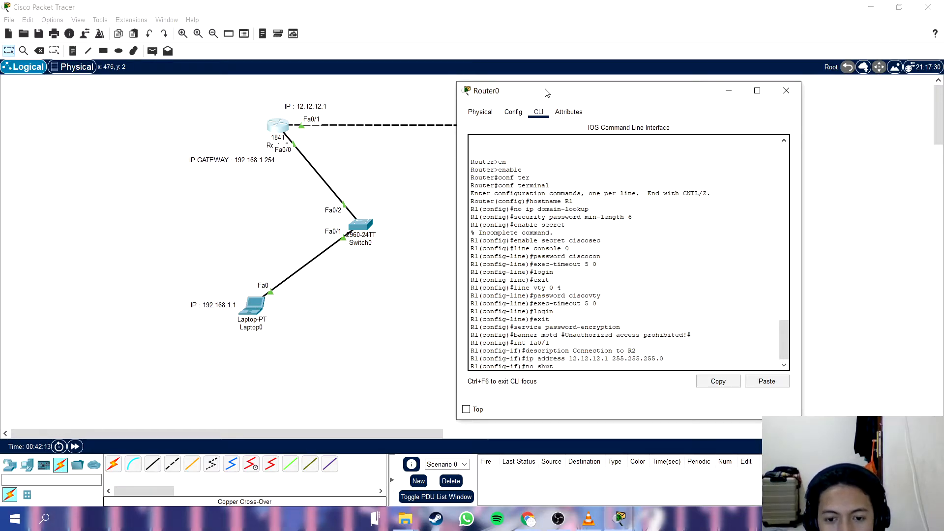
Enable the fa0/1 interface with no shutdown and exit back to R1's privileged EXEC mode.
type("no shutdown")
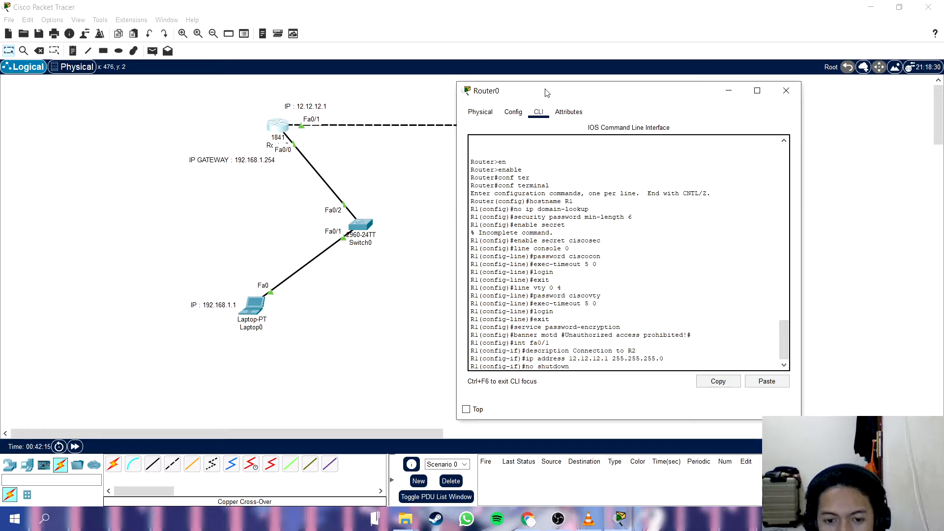
key("Return")
type("exit")
key("Return")
type("exit")
key("Return")
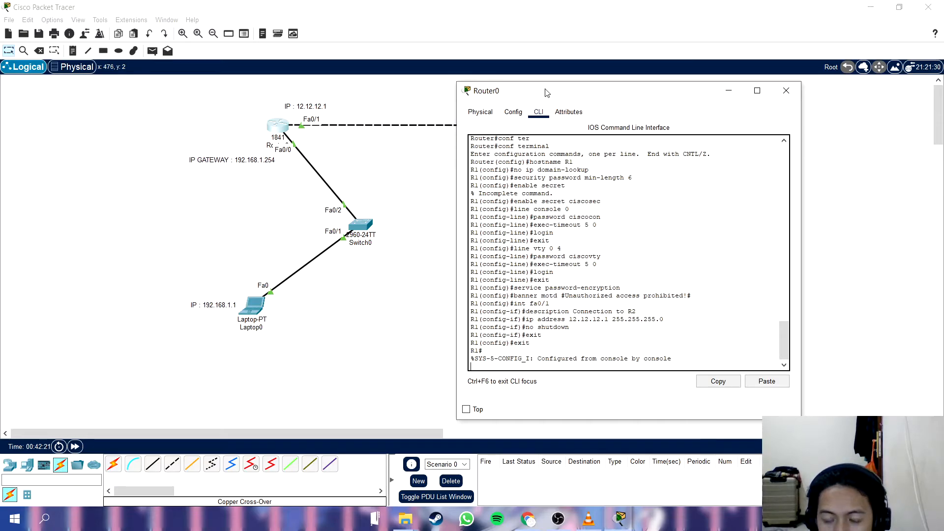
key("Return")
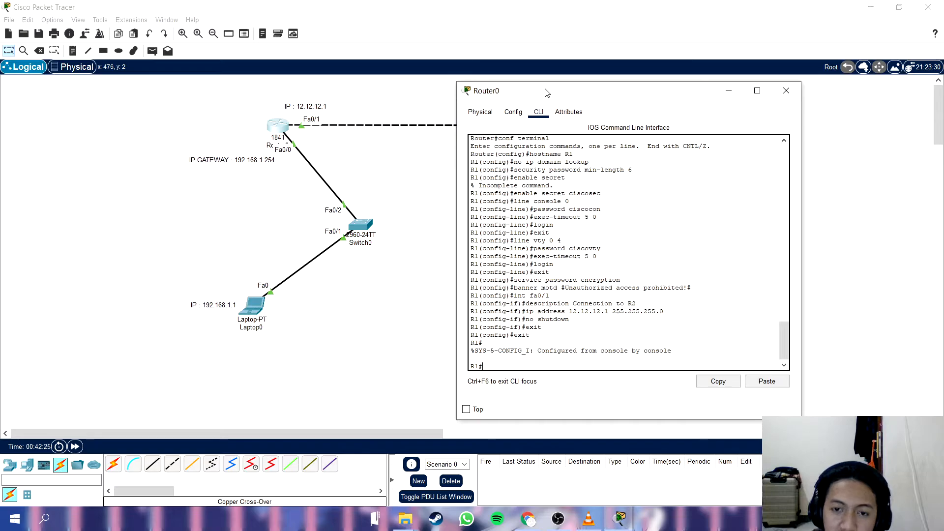
Save R1's configuration with copy running-config startup-config, accepting the default destination filename.
type("copy running-")
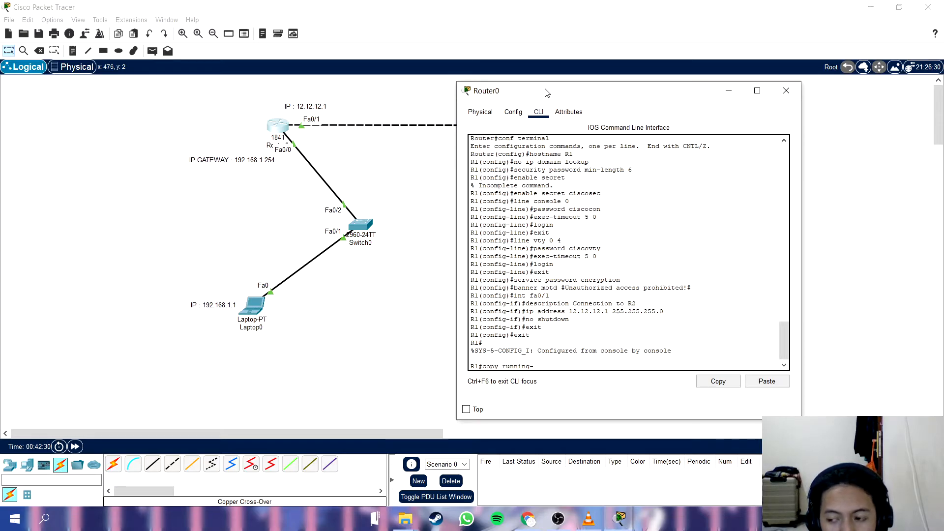
type("config")
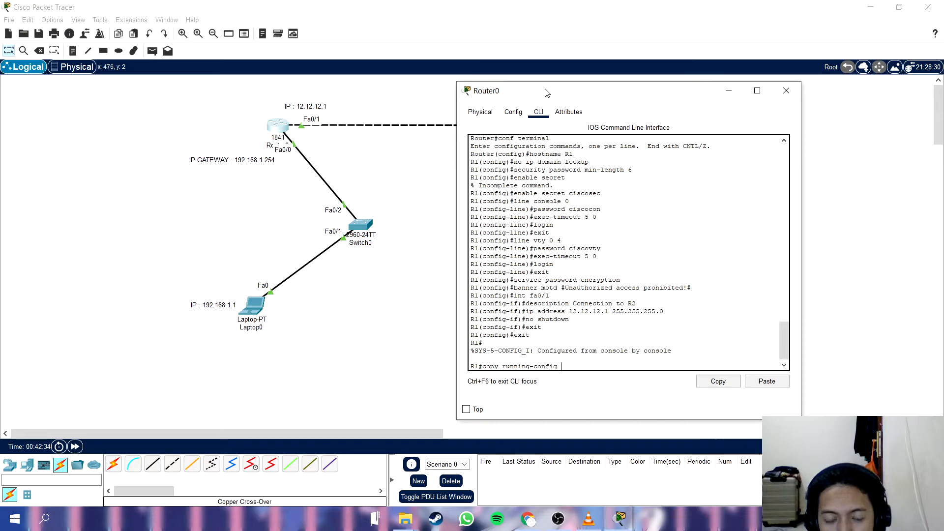
type(" startup-config")
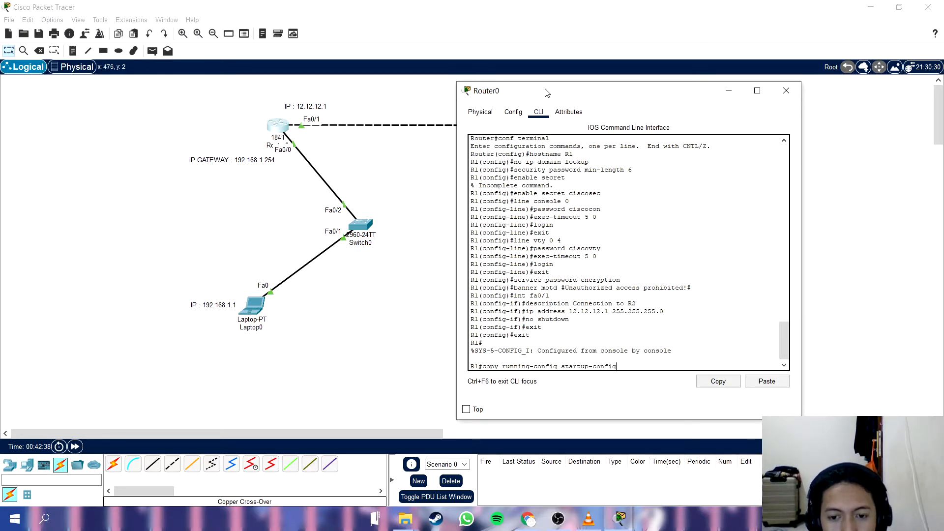
key("Return")
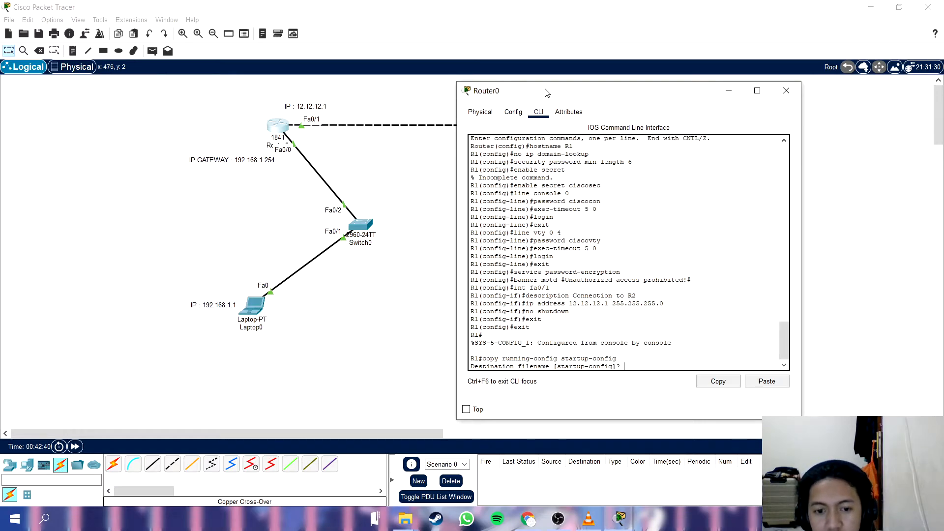
key("Return")
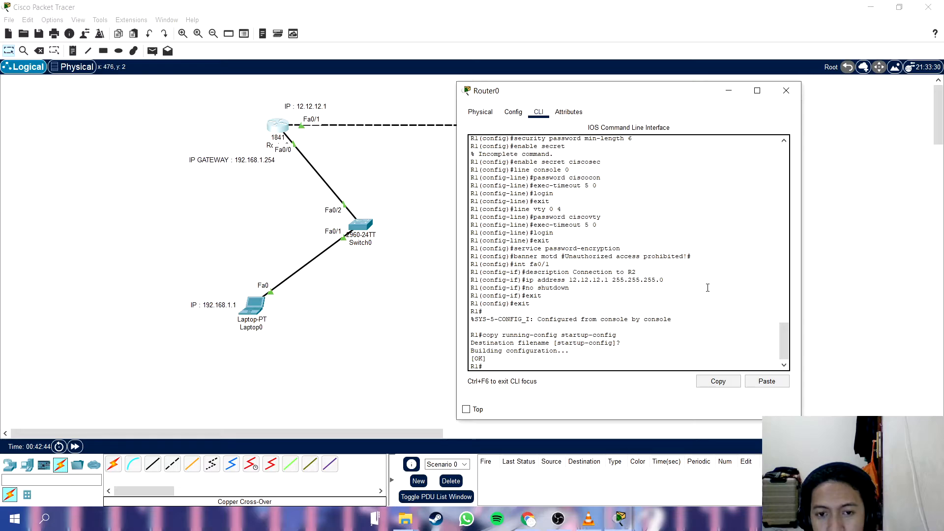
left_click_drag(640, 99, 449, 82)
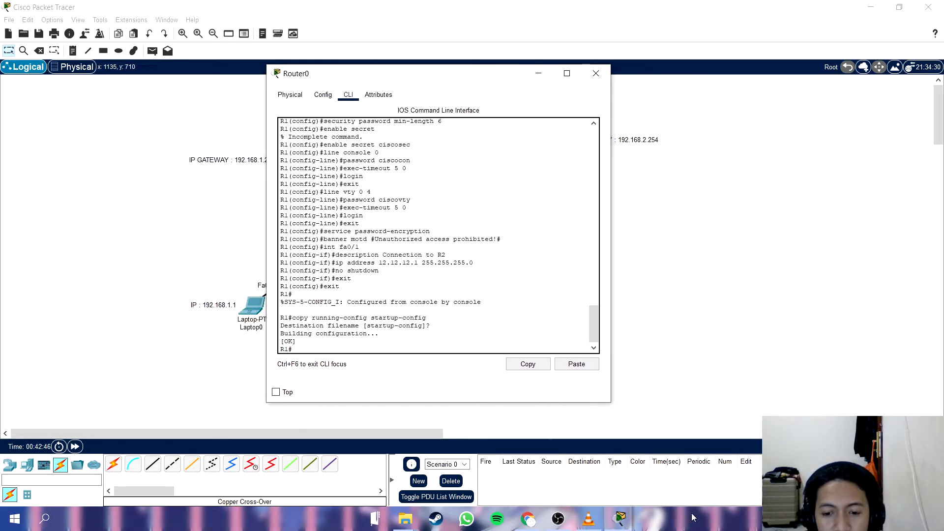
left_click(558, 519)
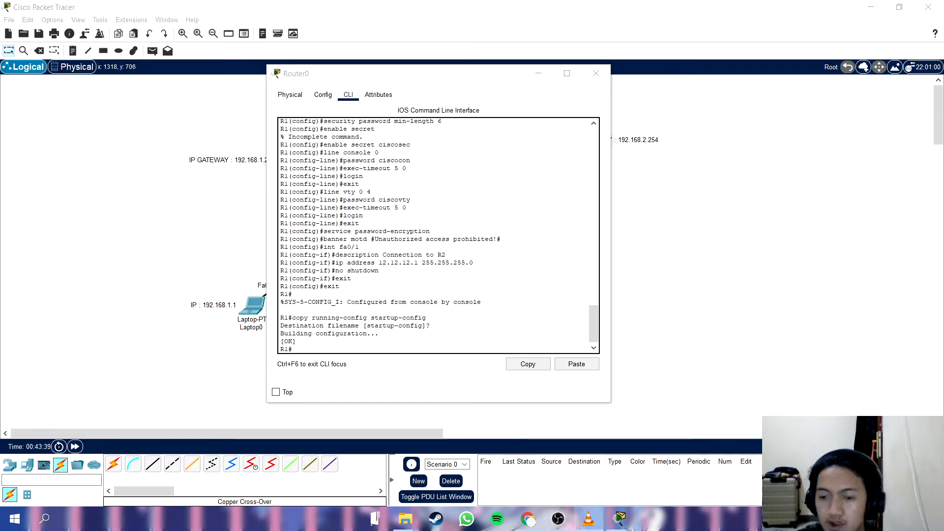
left_click(466, 80)
left_click_drag(454, 78, 637, 85)
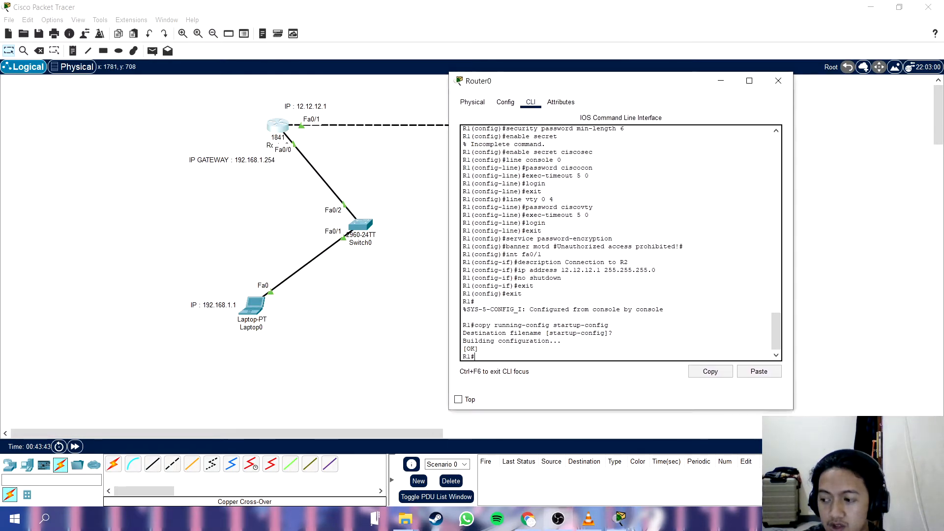
left_click_drag(646, 86, 410, 87)
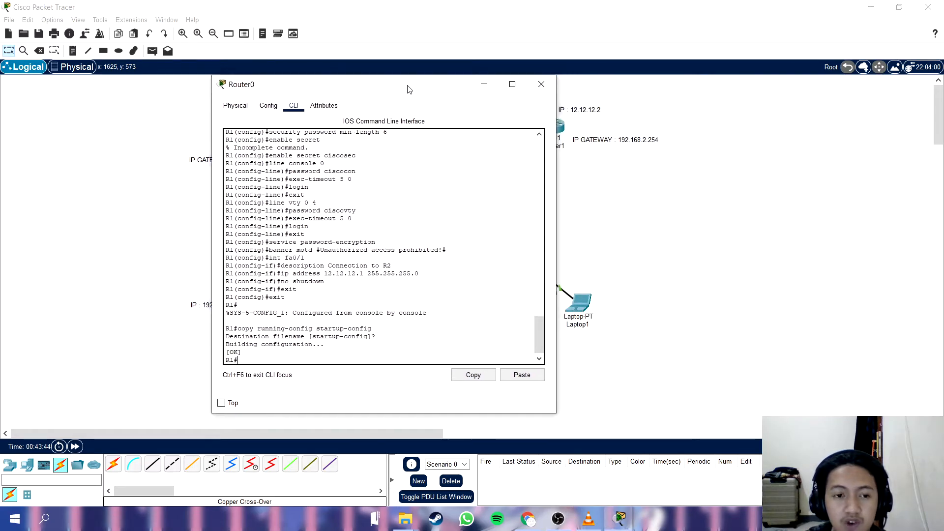
Close the Router0 window and start a command-line session on Router1.
left_click(543, 86)
left_click(548, 137)
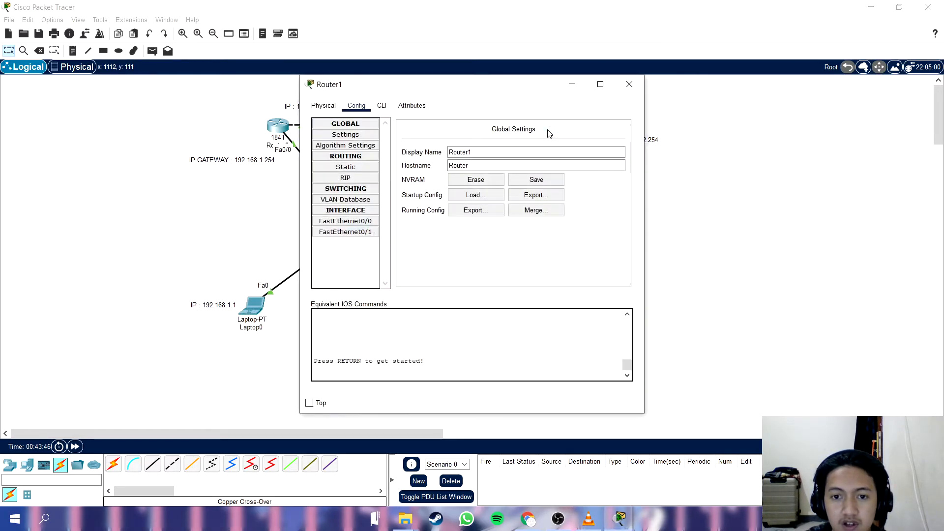
left_click(386, 106)
left_click_drag(427, 85, 366, 79)
key("Return")
Enter privileged and global configuration mode on Router1 and set its hostname to R2.
type("en")
key("Tab")
key("Return")
type("conf")
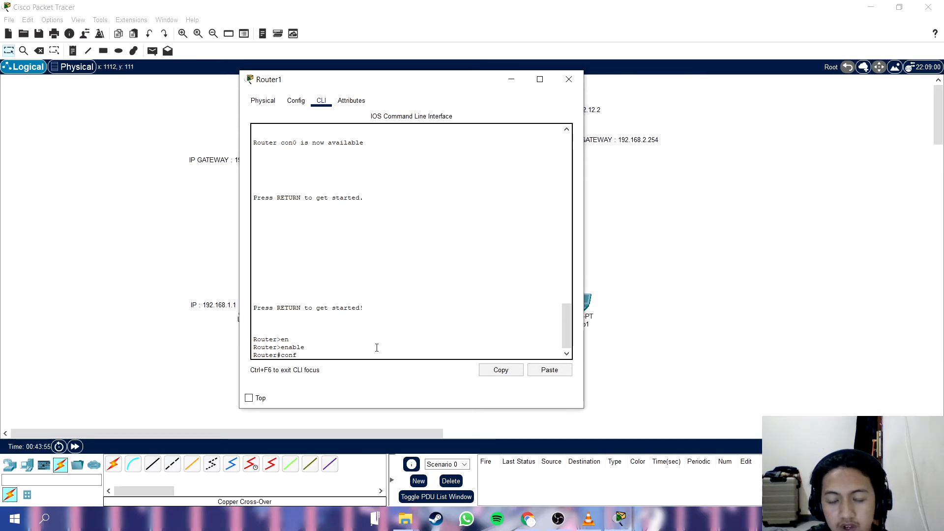
type(" t")
key("Tab")
key("Return")
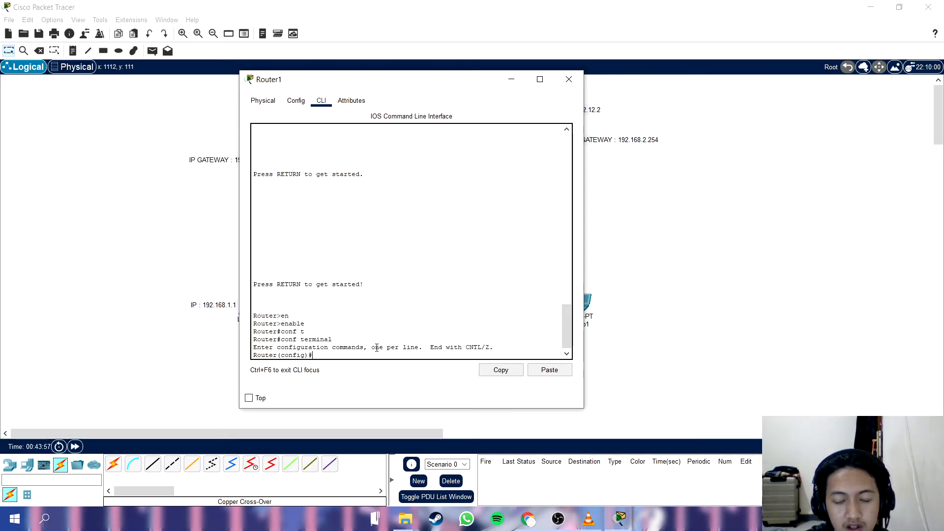
type("hostname R2")
key("Return")
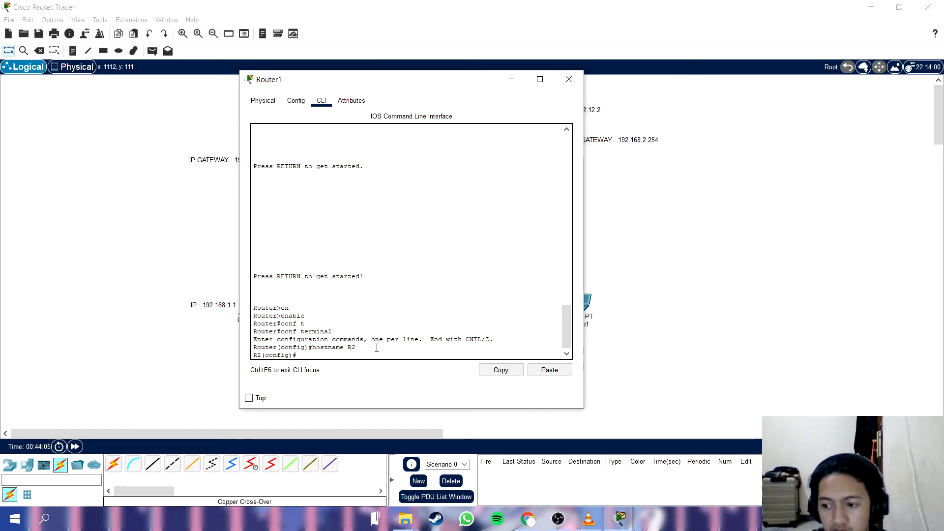
Disable DNS lookup on R2 with the command no ip domain-lookup.
type("no ip domain-lookup")
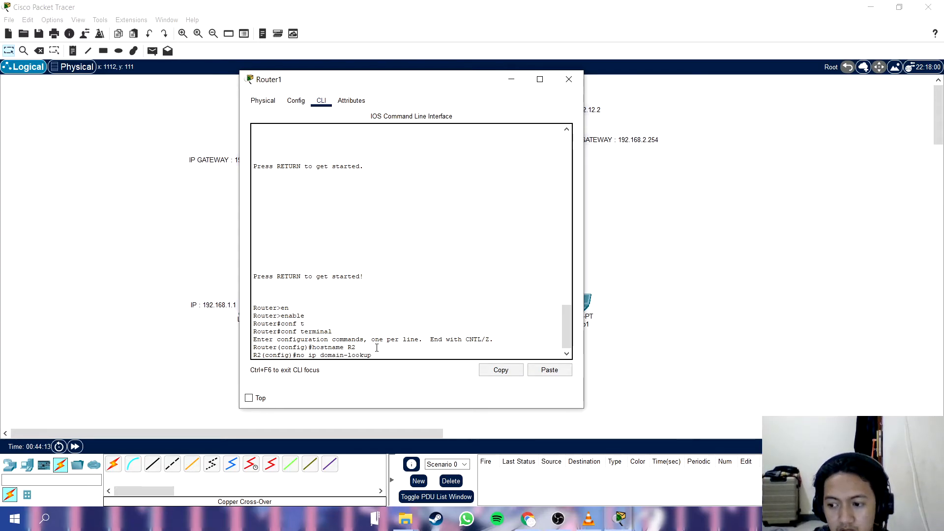
key("Return")
Require a minimum password length of 6 on R2 with the command security password min-length 6.
type("se")
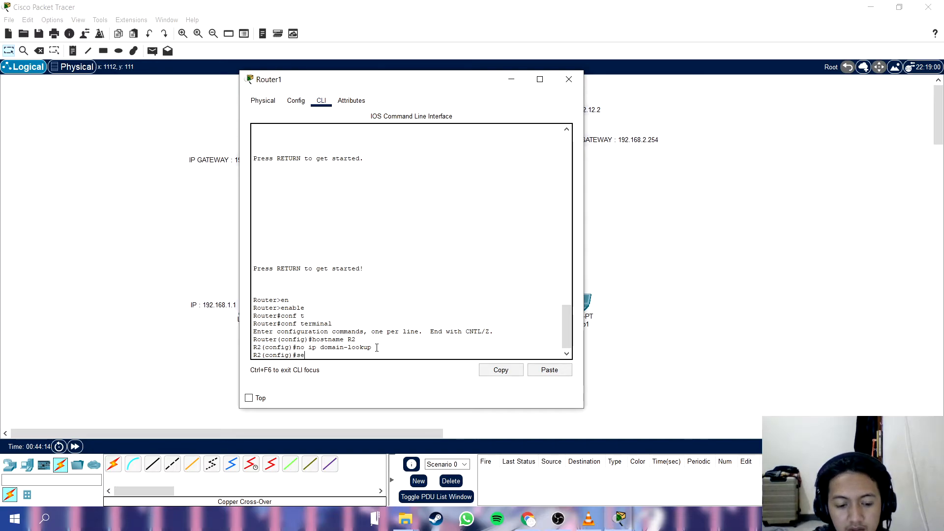
type("cur")
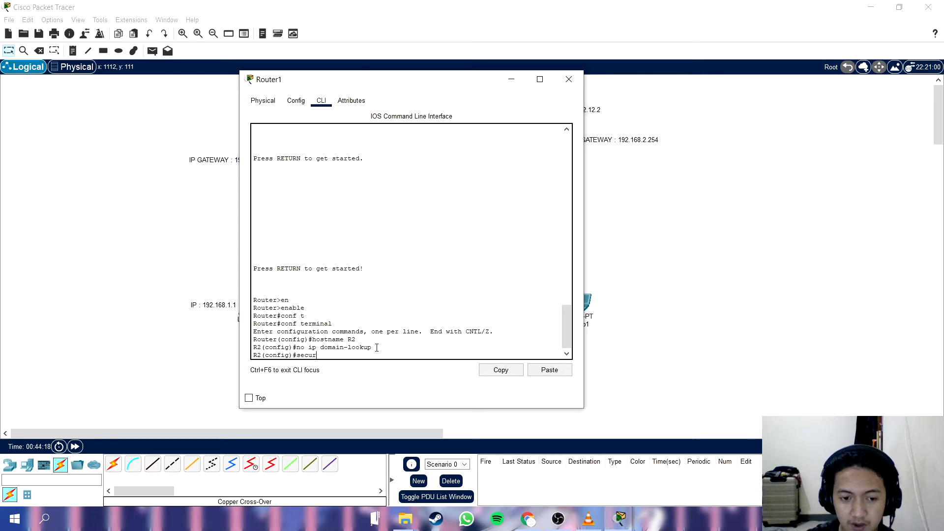
type("ity")
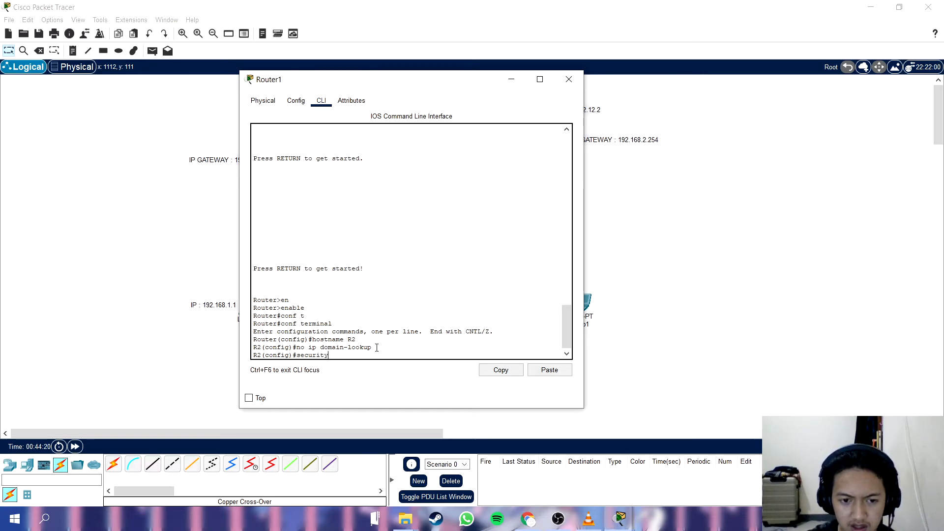
type(" password min-le")
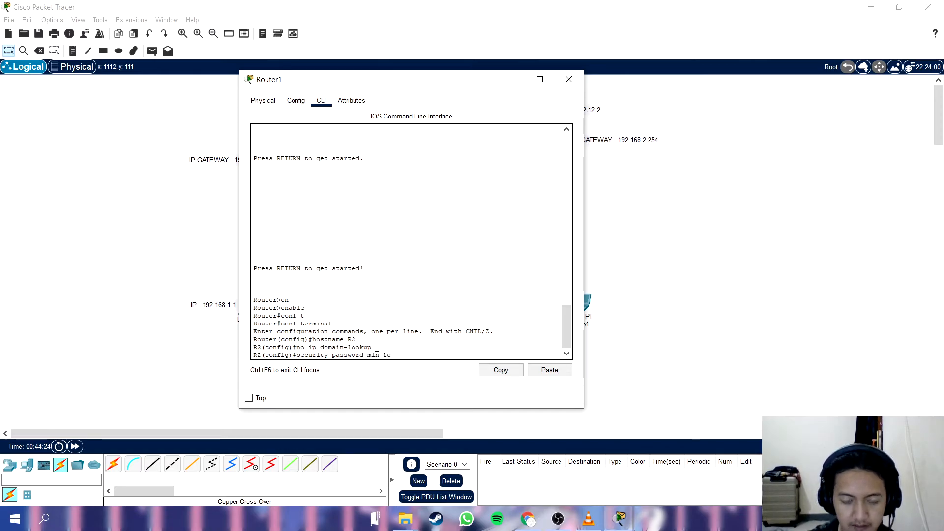
type("ngth")
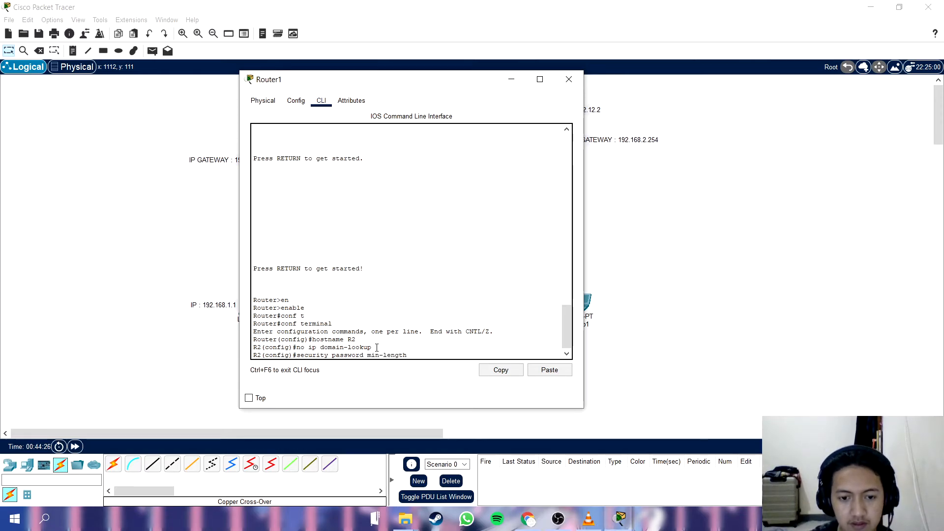
type(" 6")
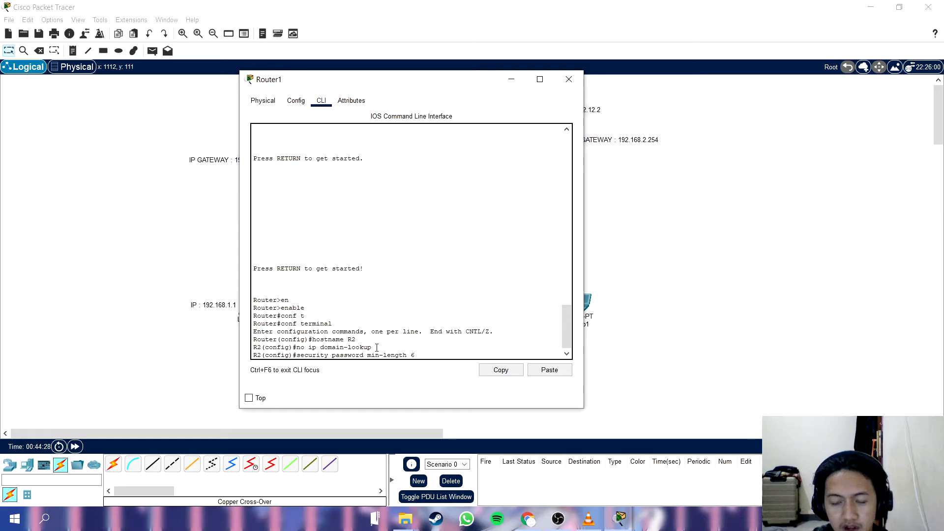
key("Return")
Set the privileged-mode password on R2 with the enable password command.
type("enable passwor")
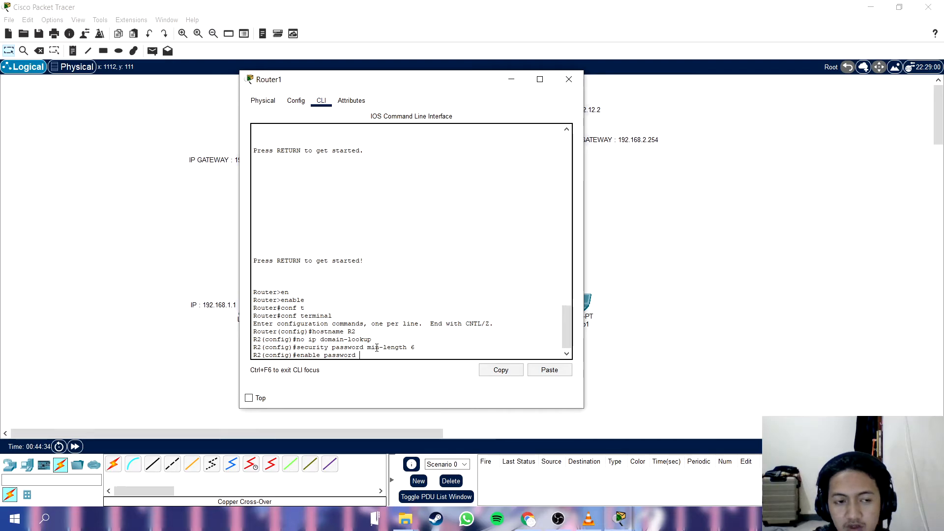
type("d ciscos")
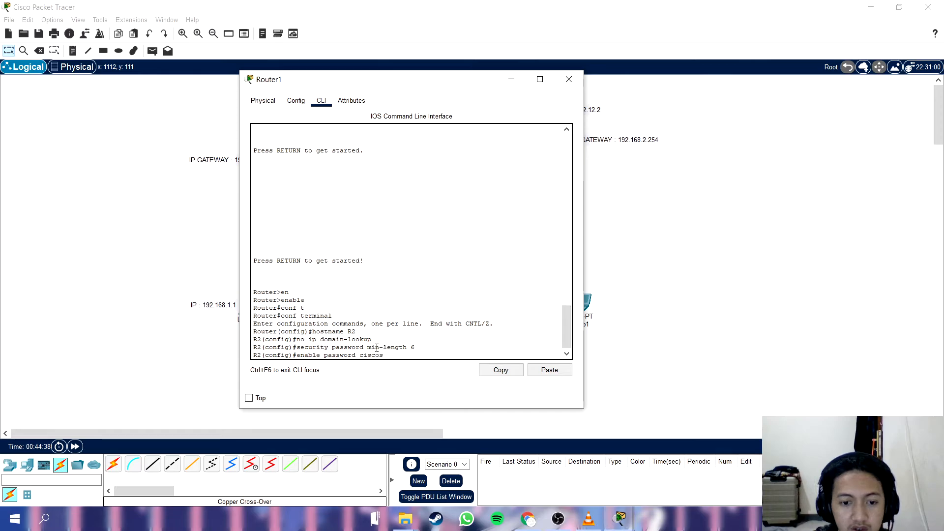
type("ec1")
key("Return")
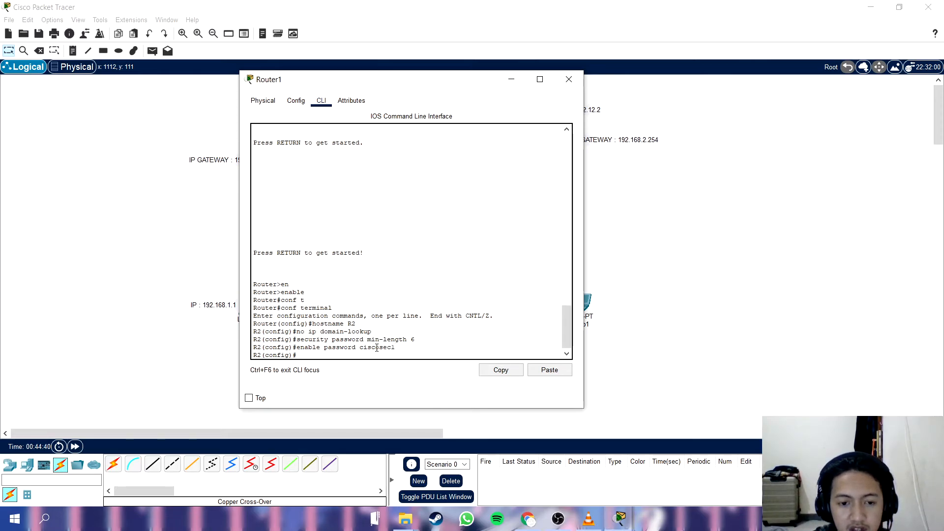
Enter line console 0 configuration on R2 and set the console password.
type("line")
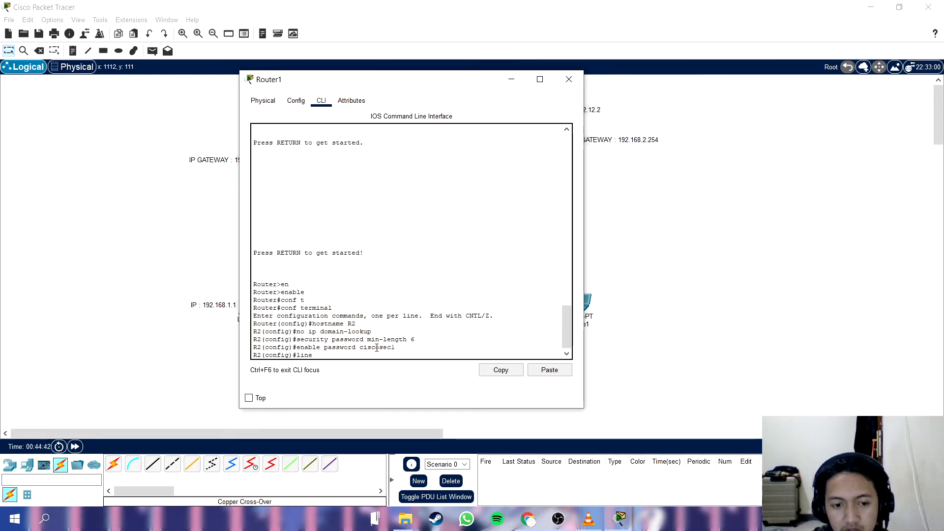
type(" console")
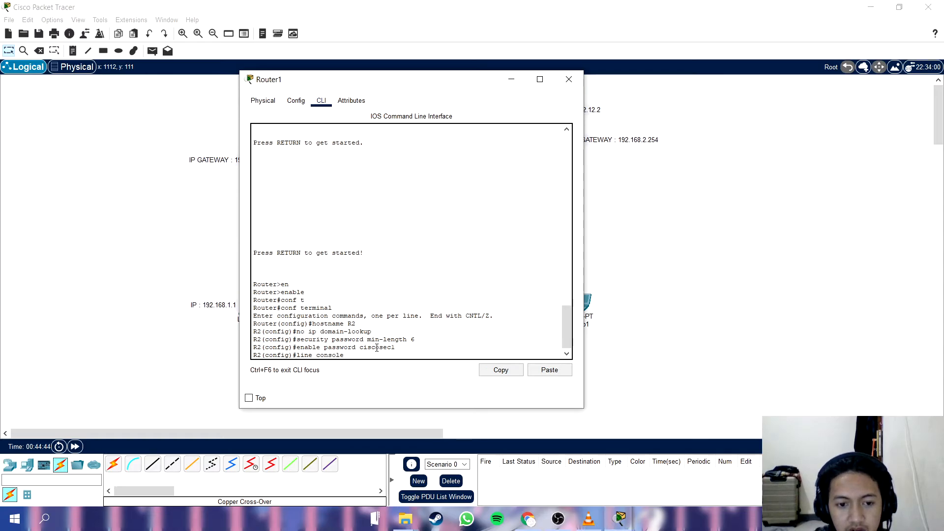
type(" 0")
key("Return")
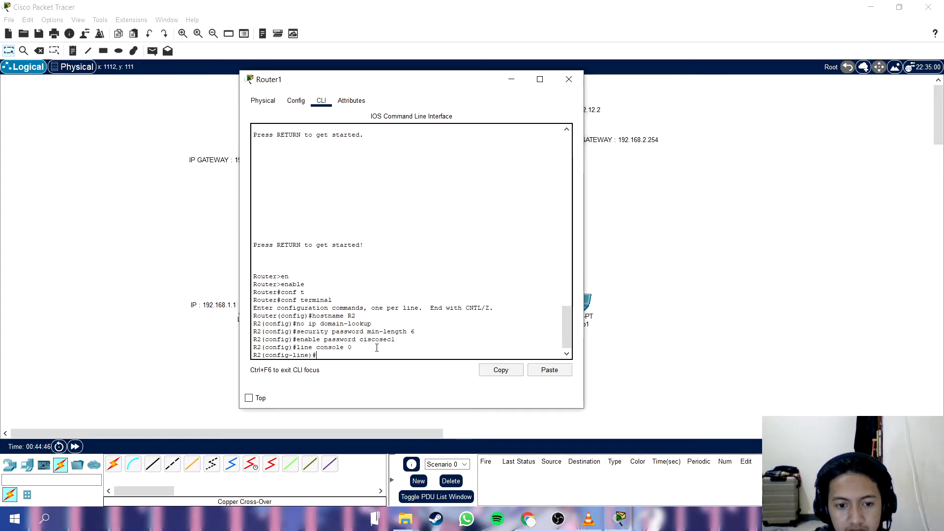
type("pa")
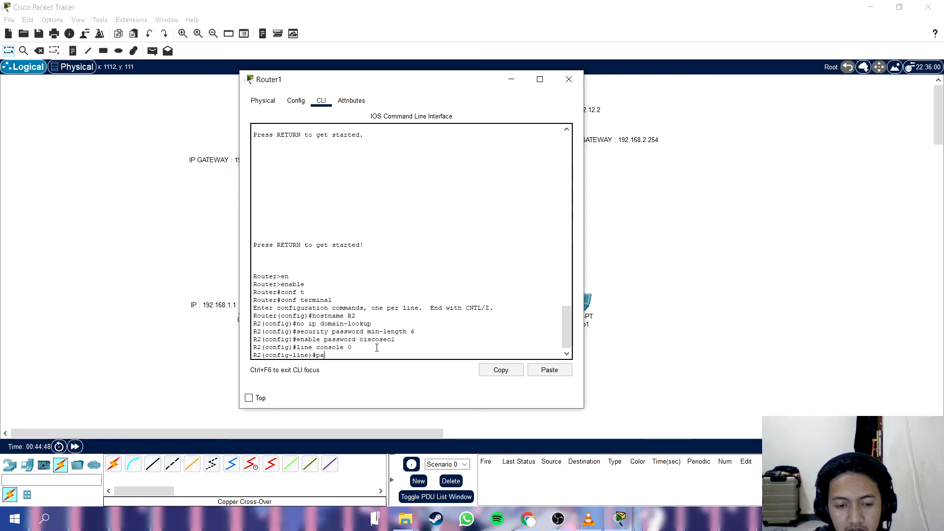
type("ssword ciscoconl")
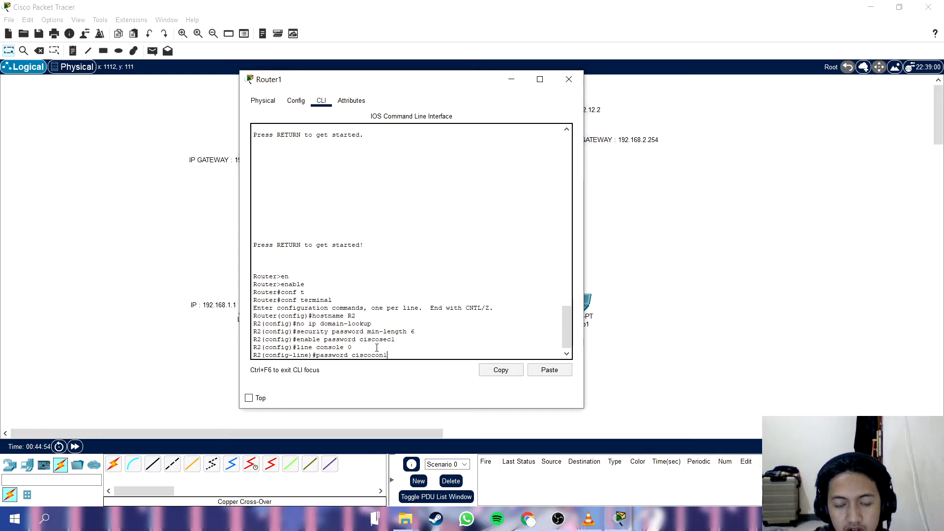
key("Return")
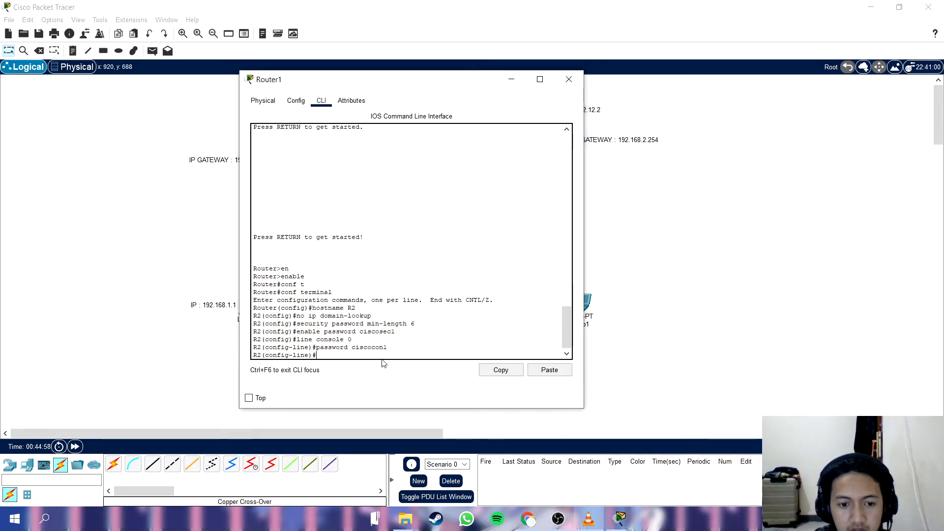
Set the console line's idle timeout with the command exec-timeout 5 0.
type("exec tim")
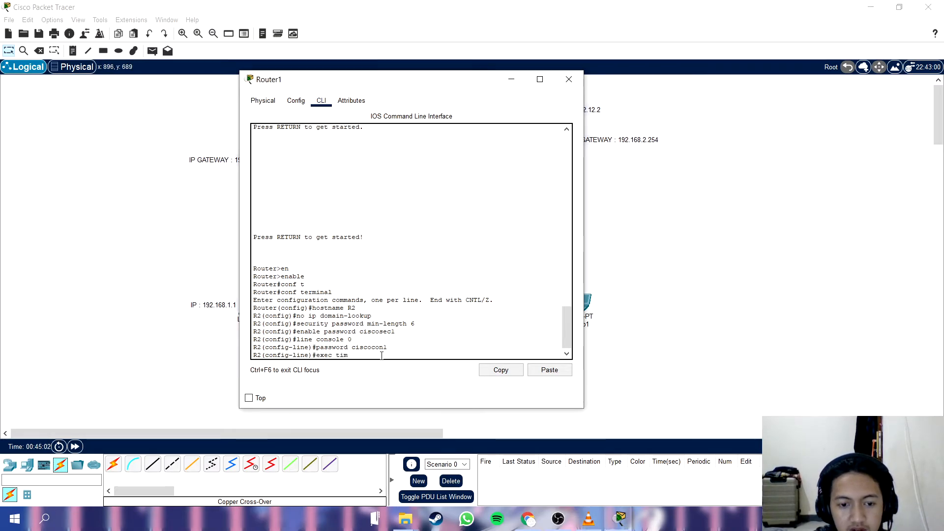
type("eout")
key("BackSpace")
key("BackSpace")
key("BackSpace")
key("BackSpace")
key("BackSpace")
key("BackSpace")
key("BackSpace")
key("BackSpace")
key("BackSpace")
type("c-timeout ")
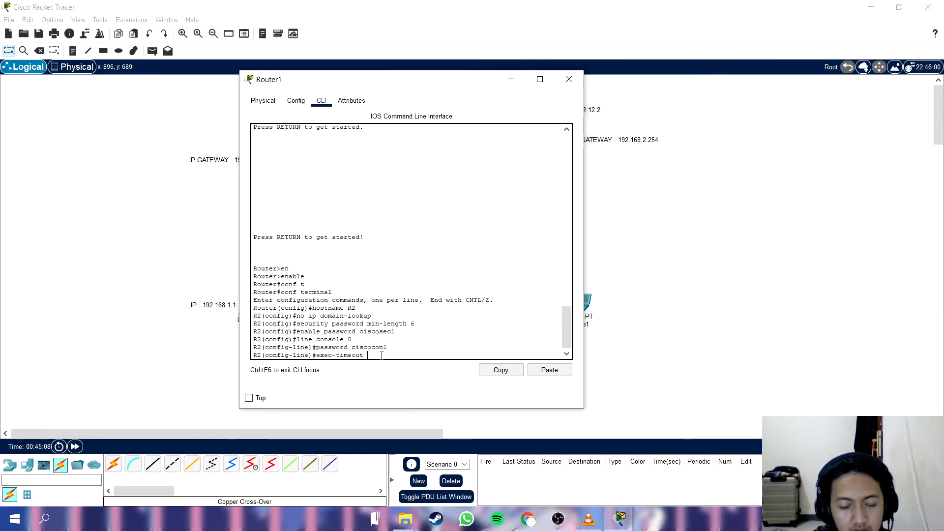
type("5 0")
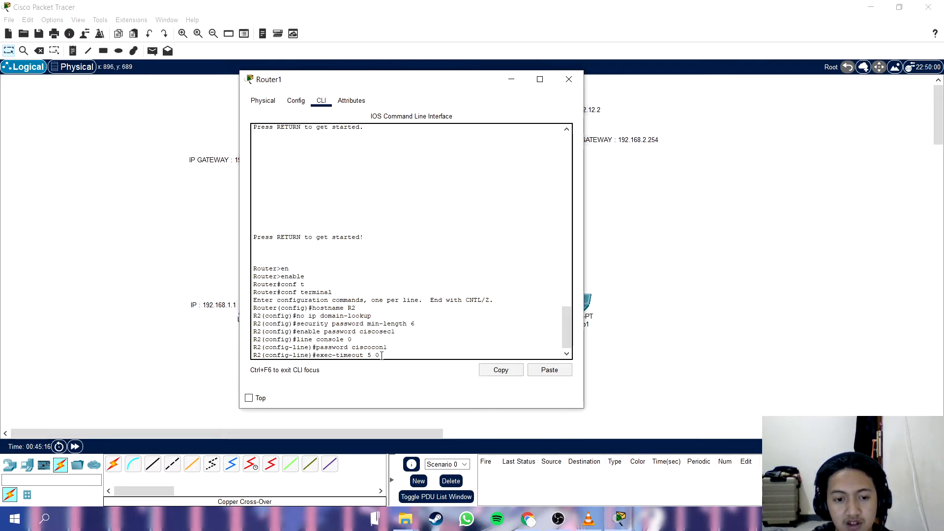
key("Return")
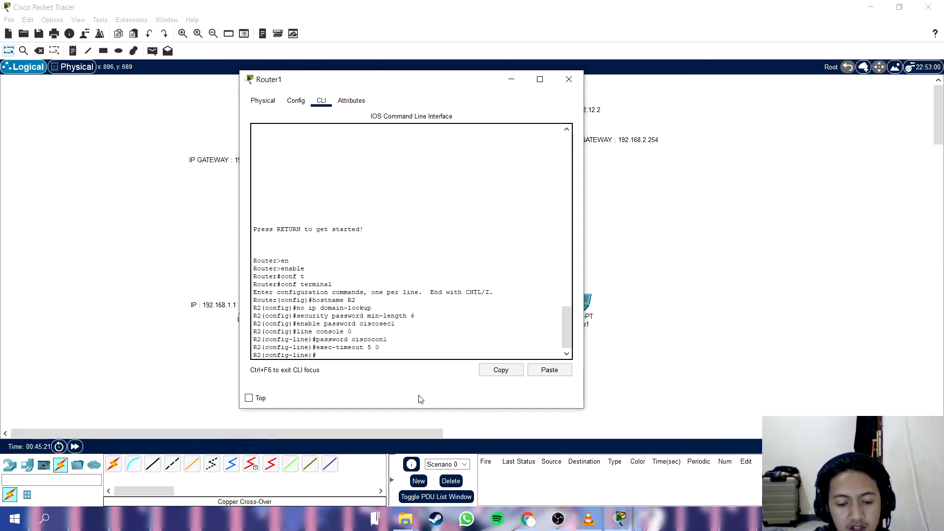
Enable login on R2's console line and exit to global configuration mode.
type("login")
key("Return")
type("exit")
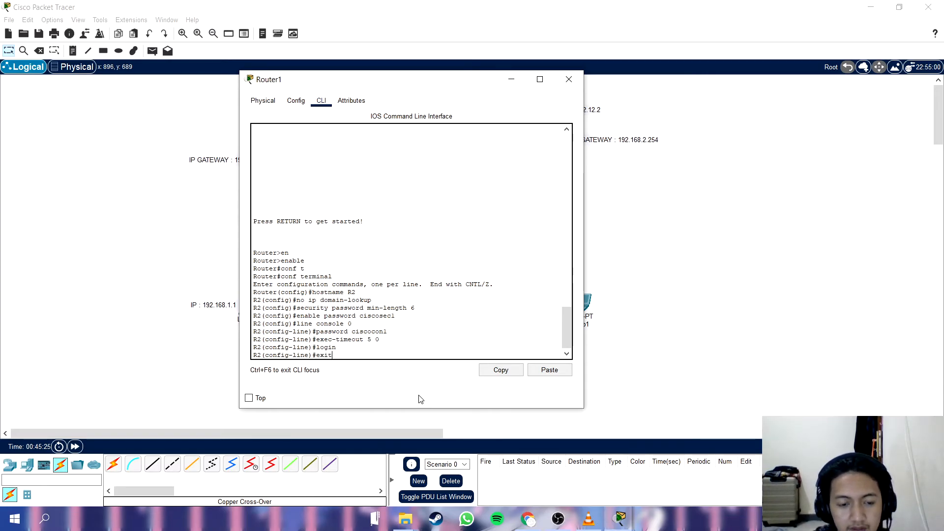
key("Return")
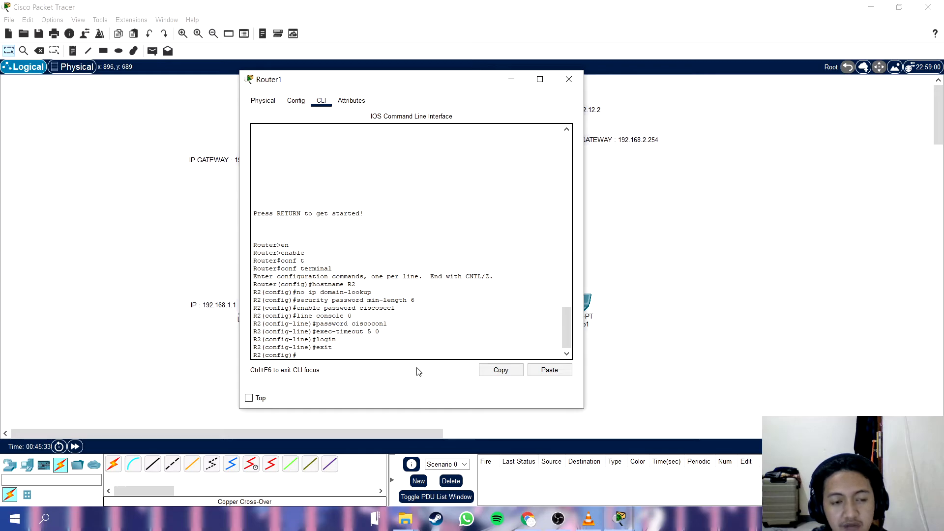
Move the Router1 window aside, then enter line vty 0 4 configuration on R2 and set the VTY password.
left_click_drag(334, 83, 428, 70)
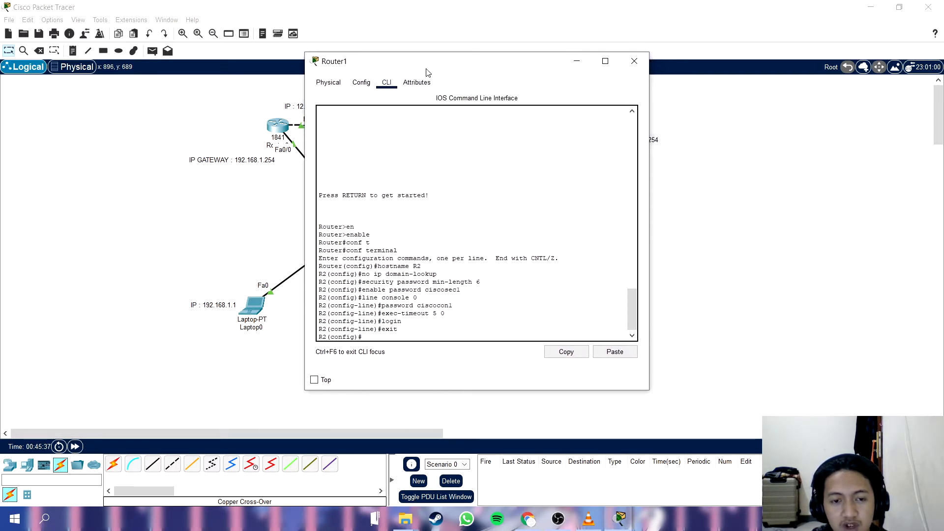
type("ne vty 0 4")
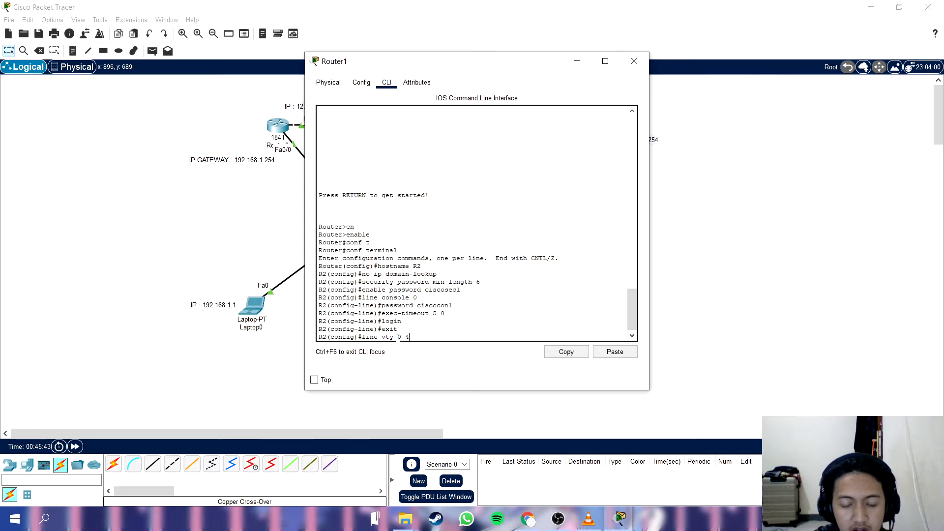
key("Return")
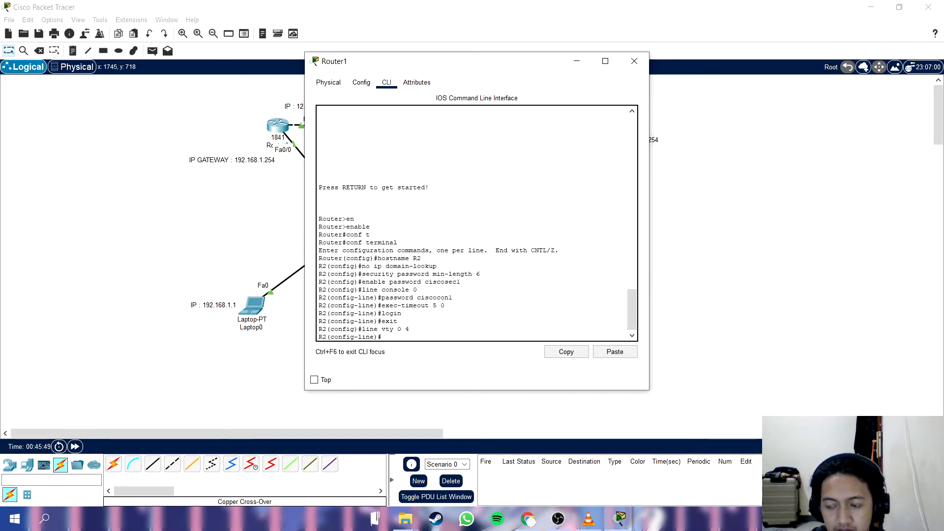
type("pas")
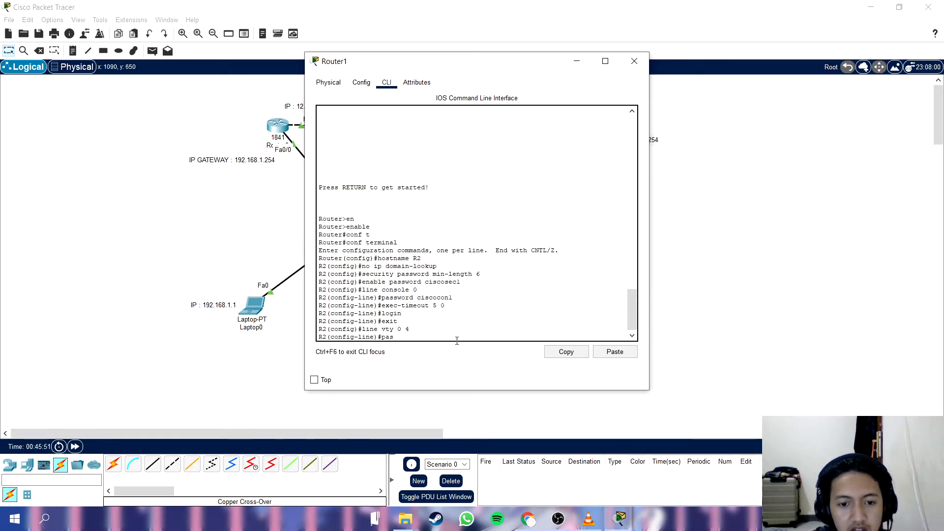
type("sword")
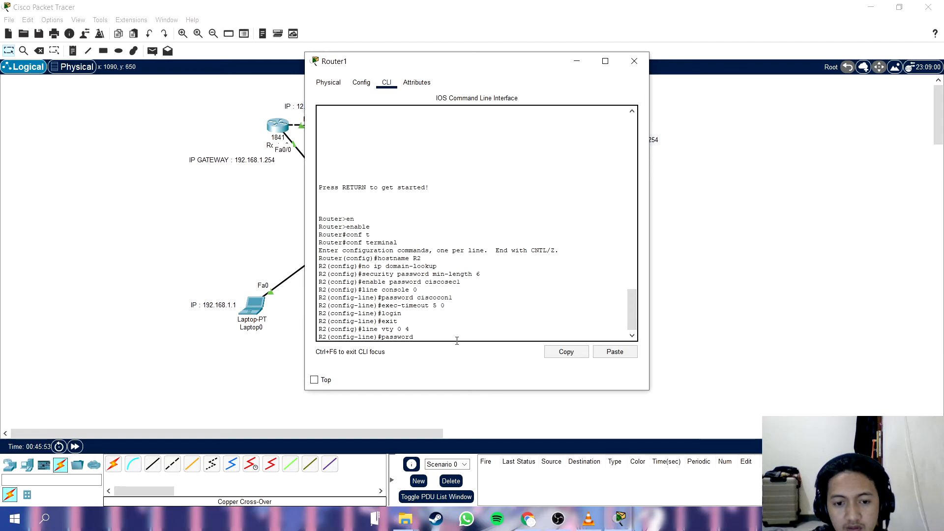
type(" cis")
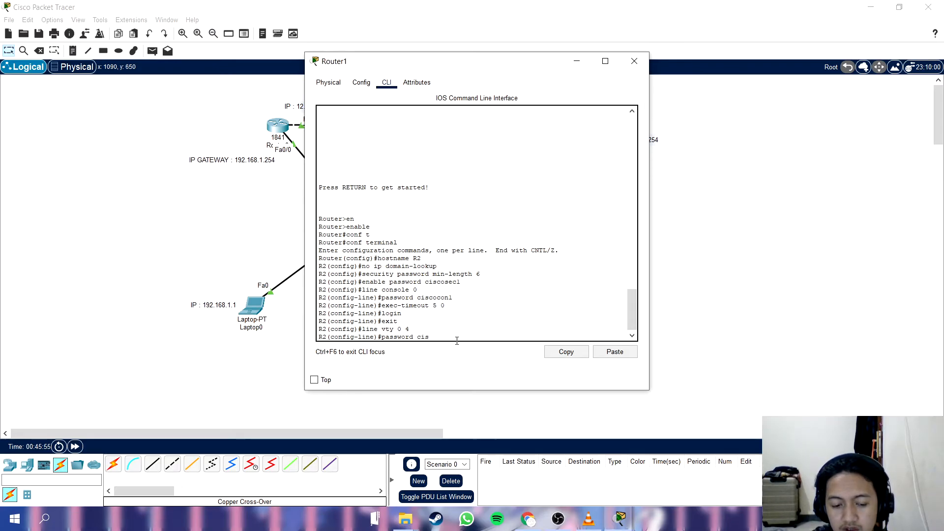
type("covty1")
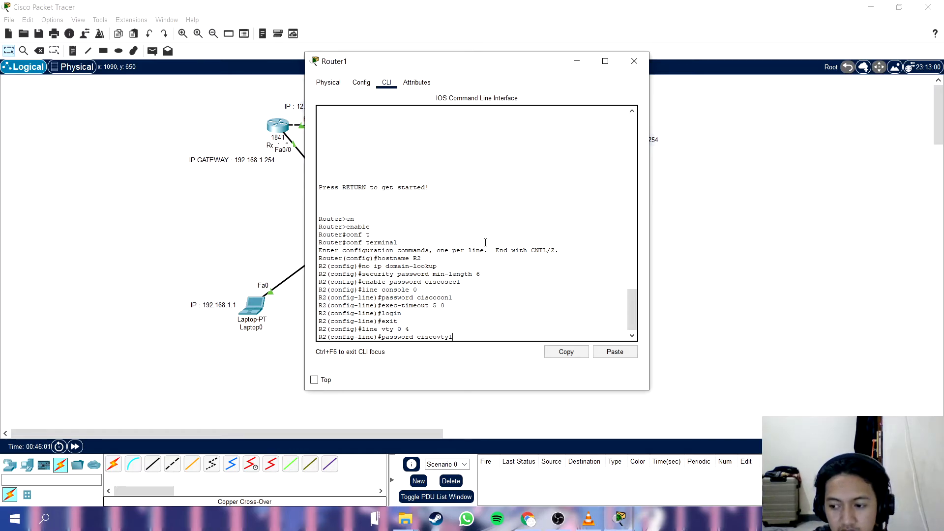
key("Return")
Set the idle timeout of VTY lines 0 to 4 with the command exec-timeout 5 0.
type("exec ")
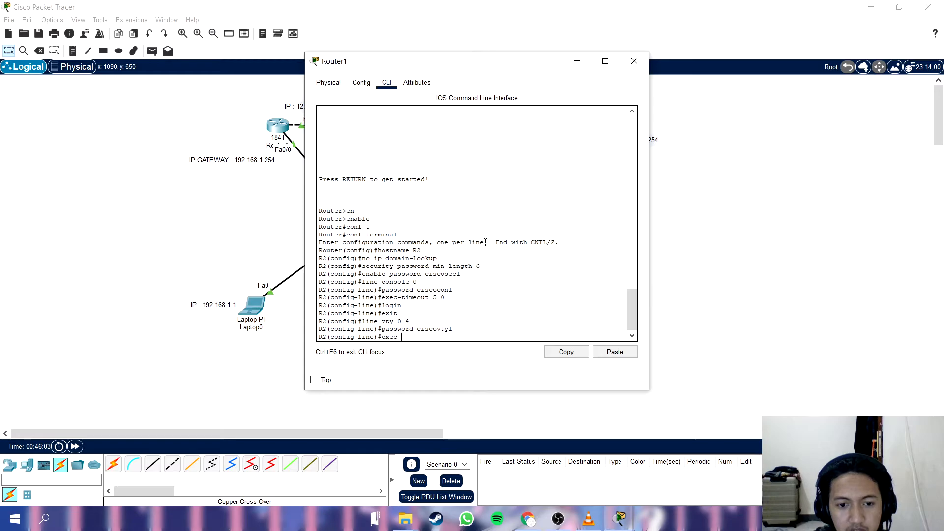
type("-timeout ")
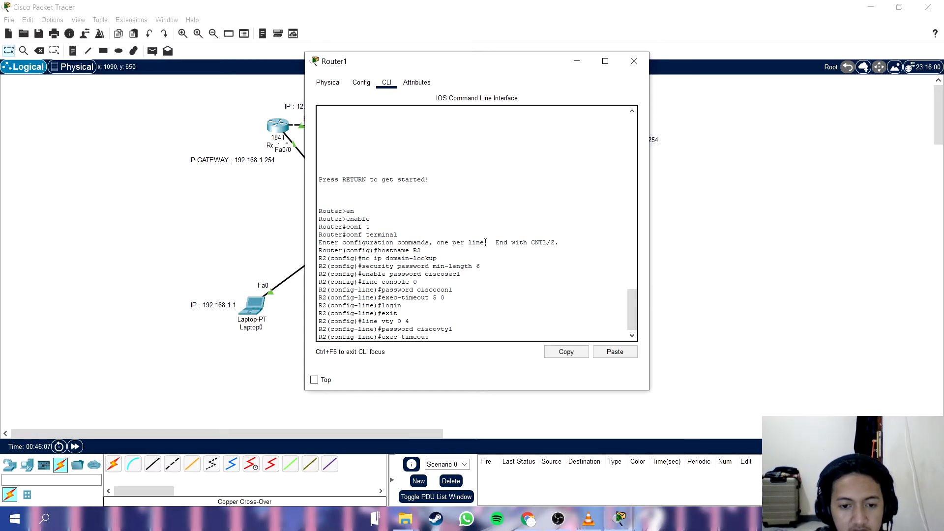
type("5 ")
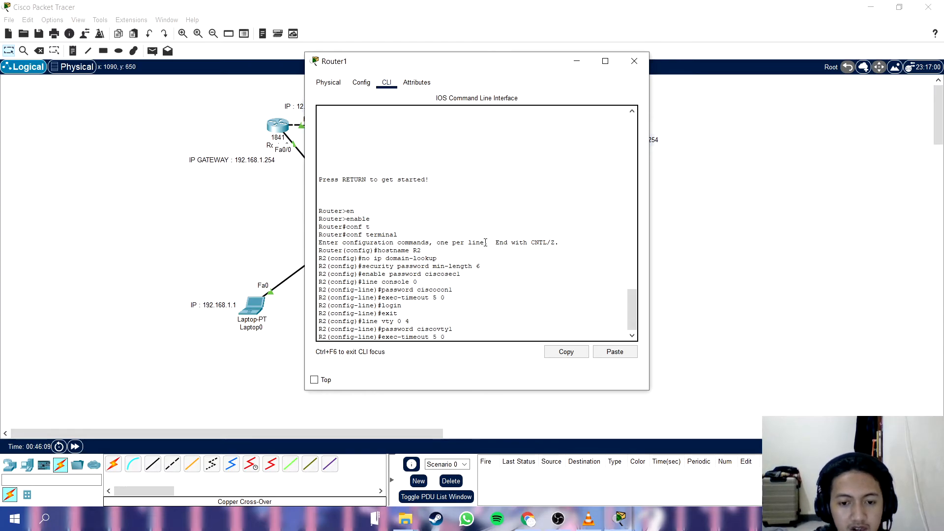
type("0")
key("Return")
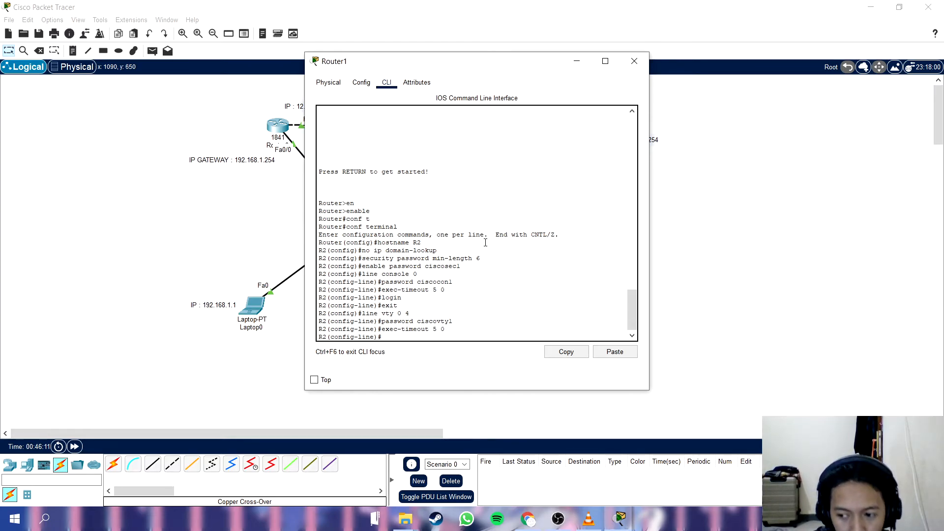
Enable login on R2's VTY lines and exit to global configuration mode.
type("line)#login")
key("Return")
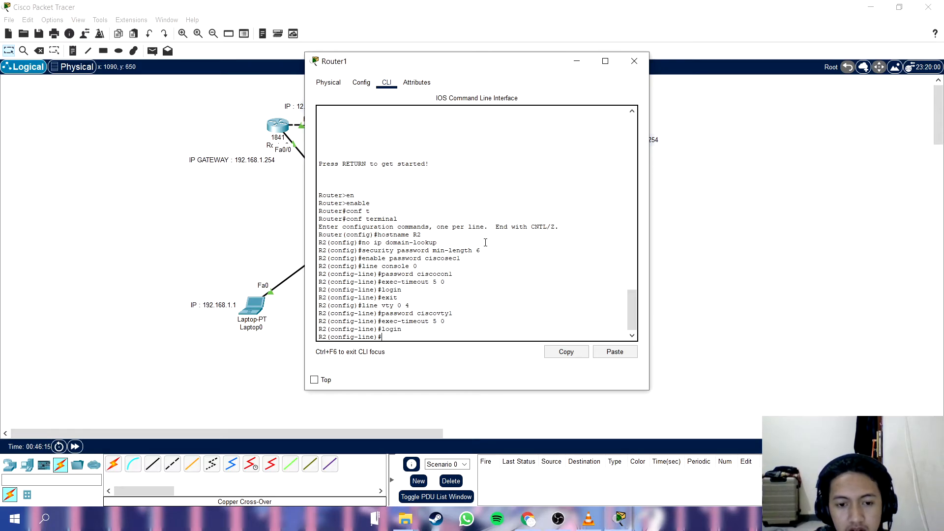
type("exit")
key("Return")
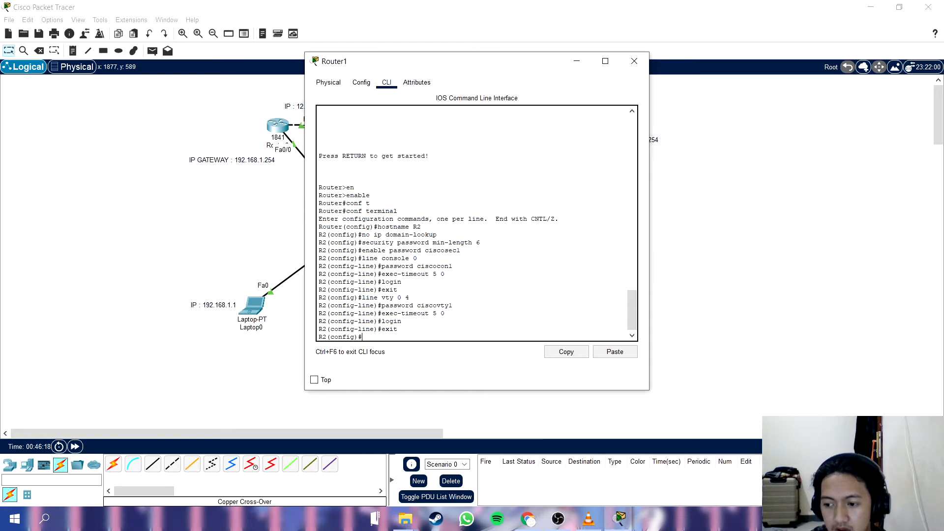
Turn on password encryption on R2 with the command service password-encryption.
type("service")
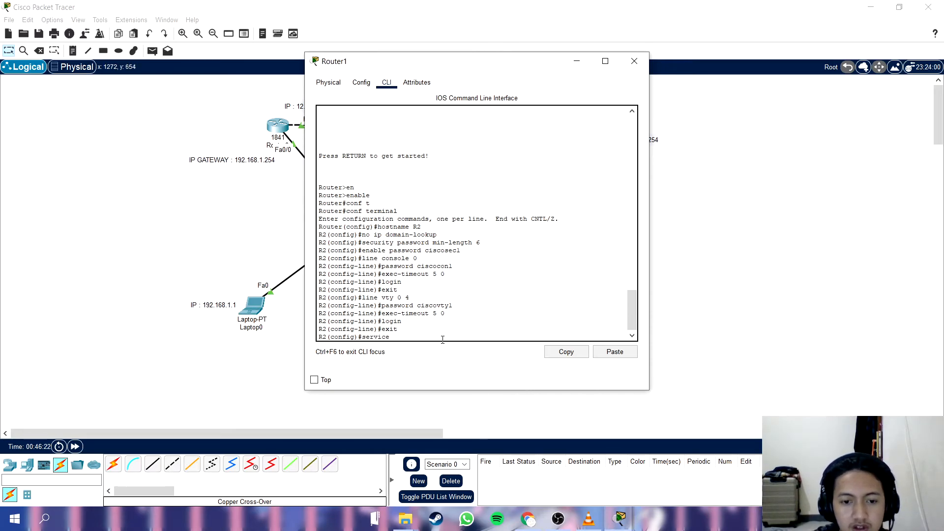
type(" passwor")
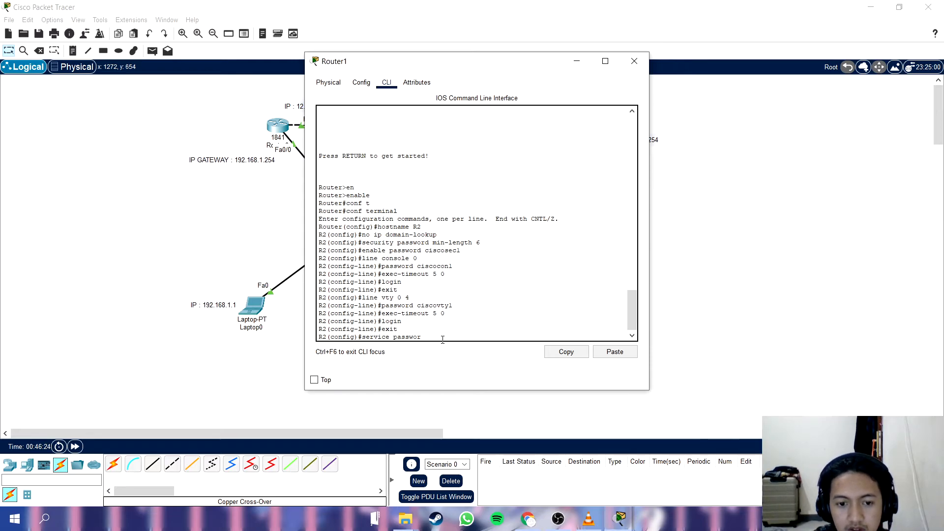
type("d-encry")
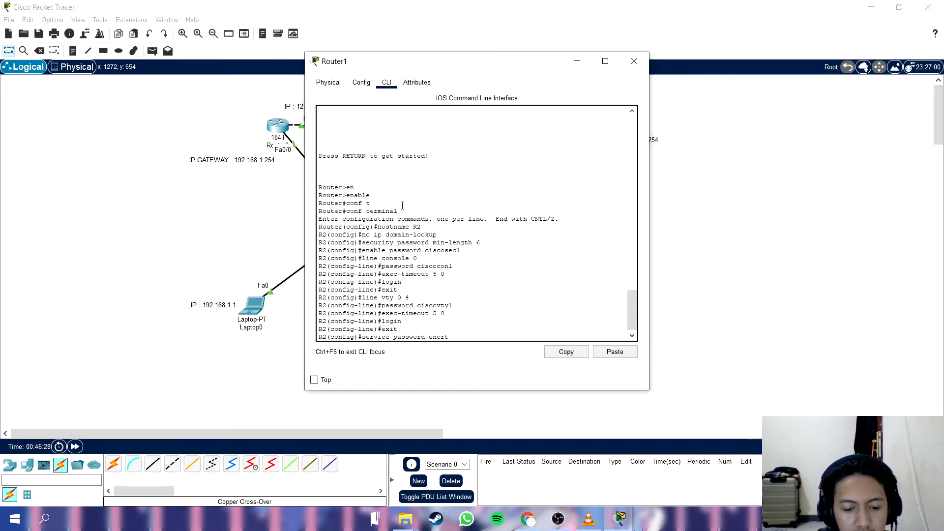
type("ption")
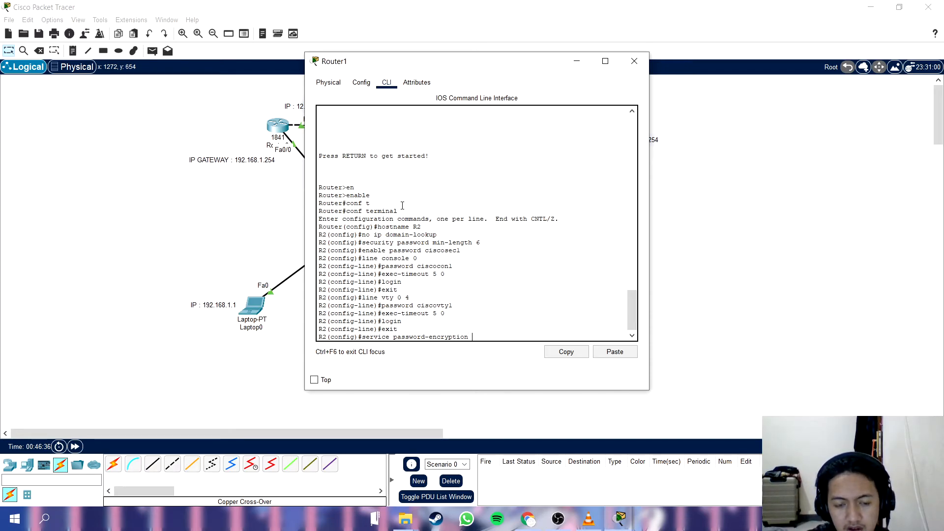
key("Return")
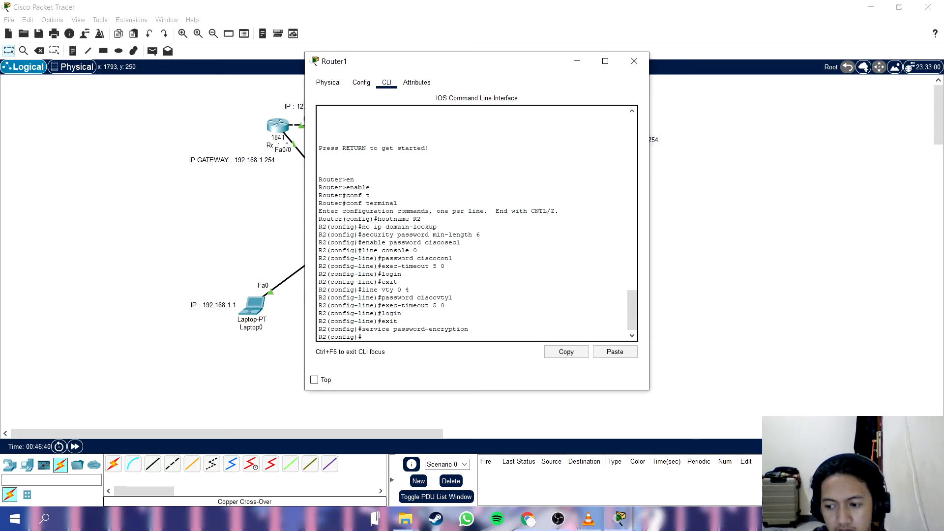
Set R2's message-of-the-day banner with banner motd #Unauthorized access prohibited!#.
type("banner motd")
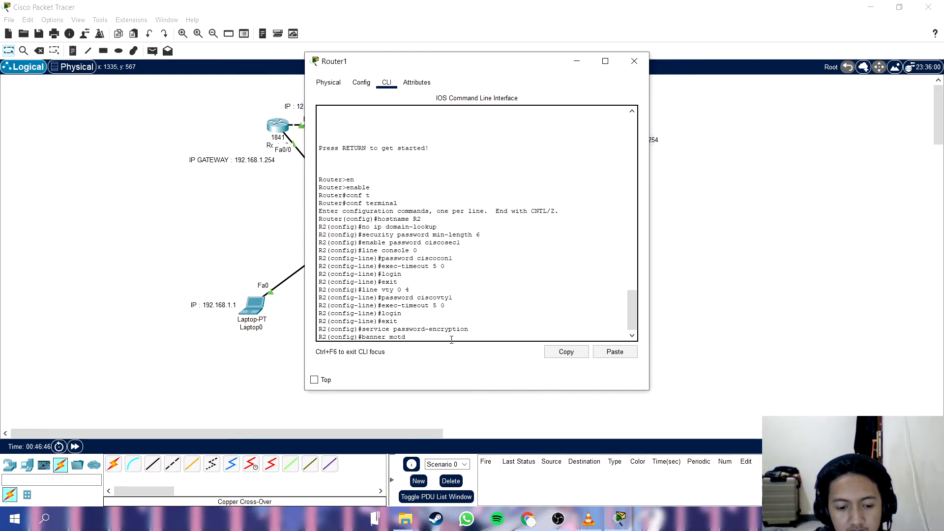
type(" #Unauthorized access prohibited!")
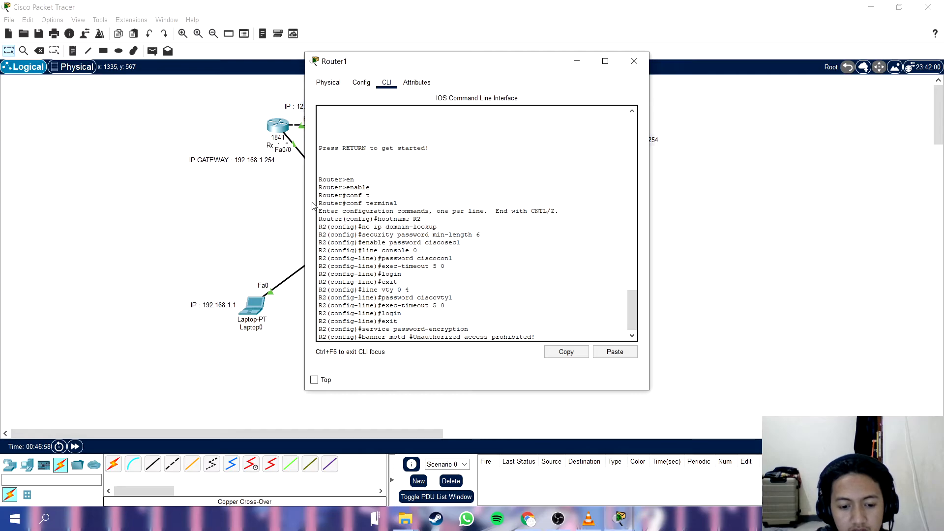
type("#")
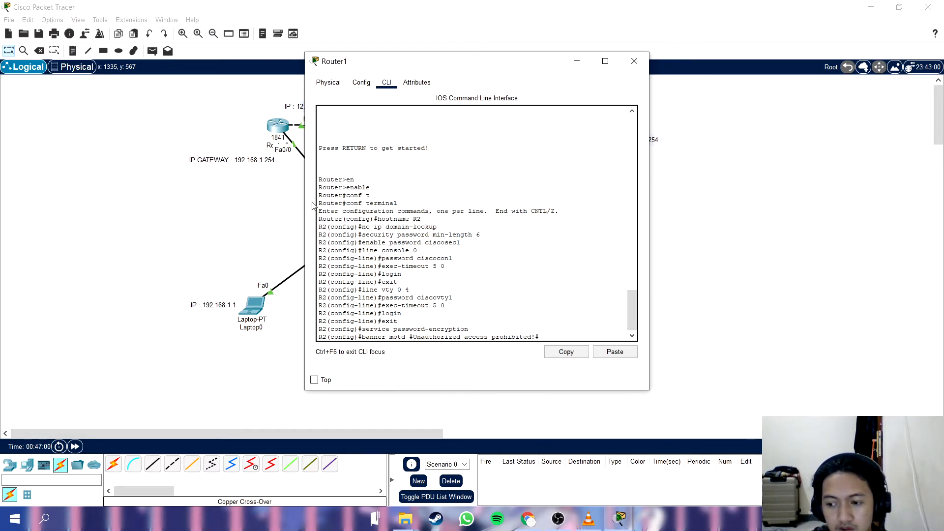
key("Return")
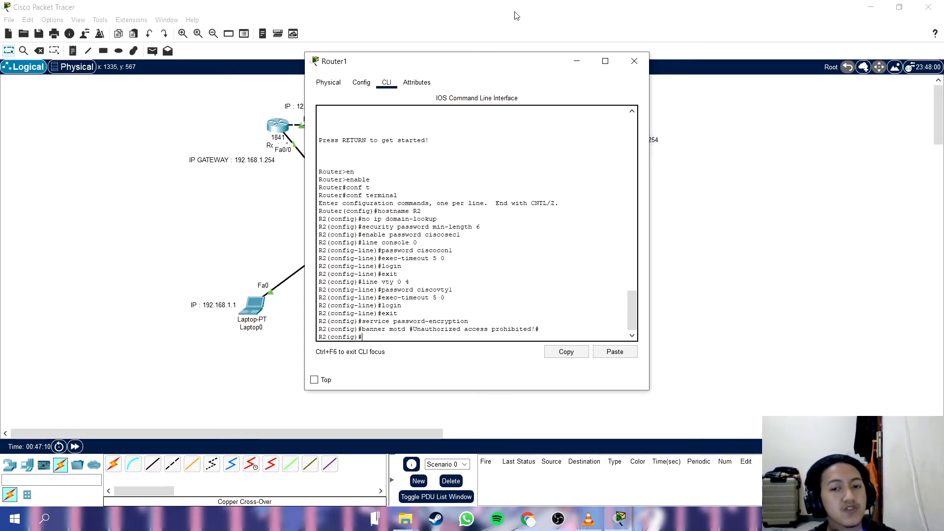
Reposition the Router1 window and enter interface configuration for fa0/1 on R2.
left_click_drag(510, 63, 499, 185)
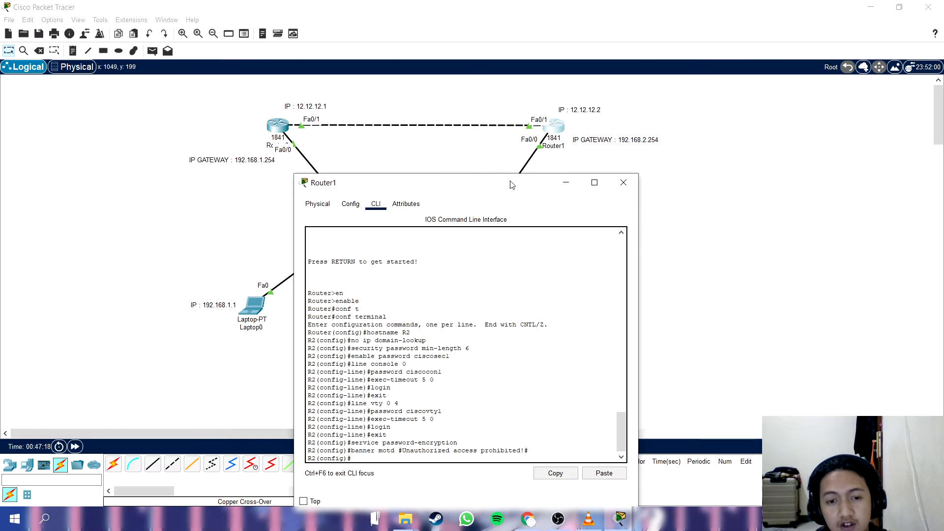
left_click_drag(511, 184, 483, 110)
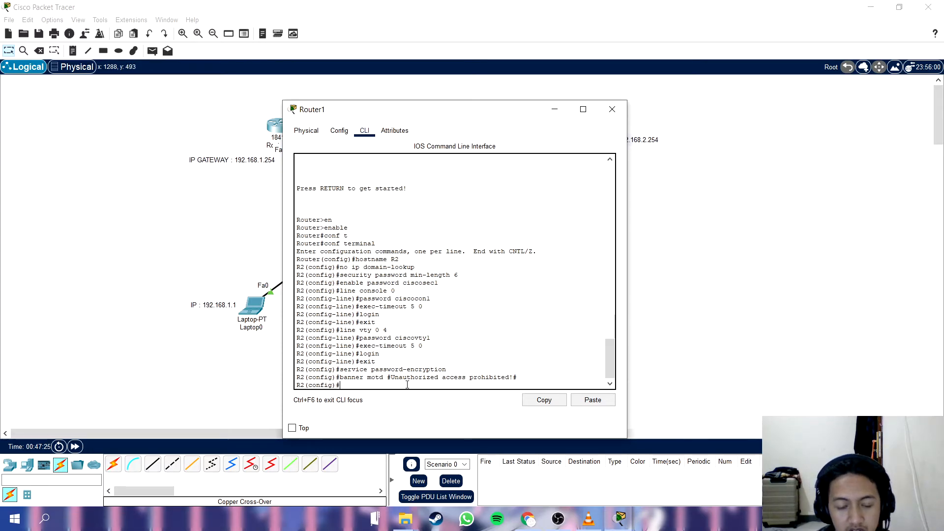
type("int ")
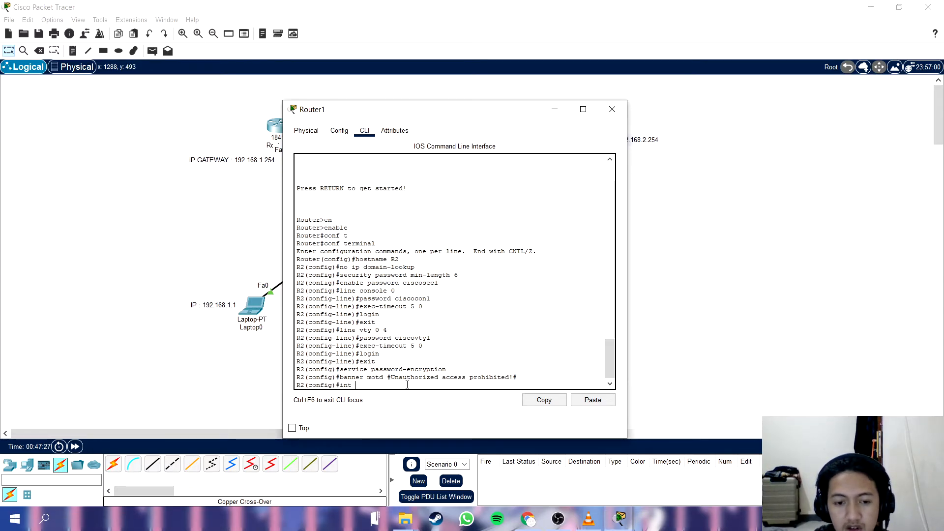
type("fa0")
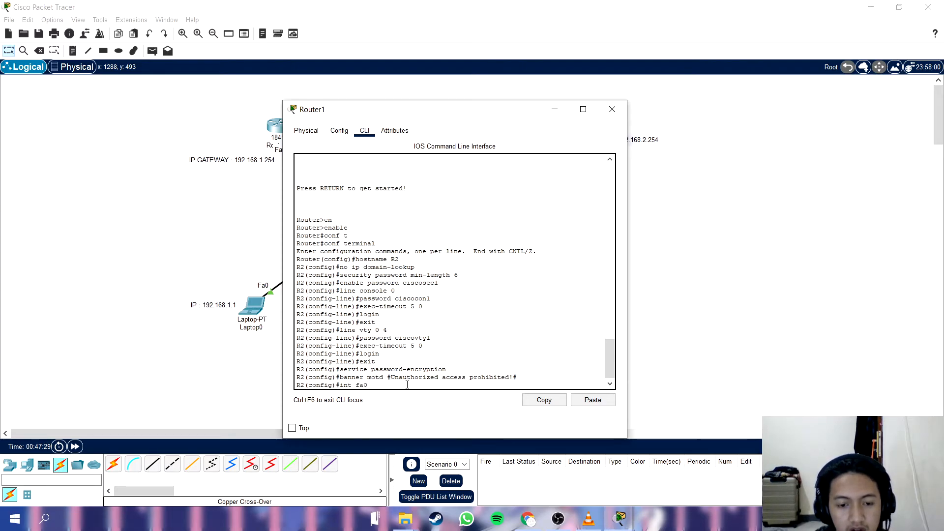
type("/1")
key("Return")
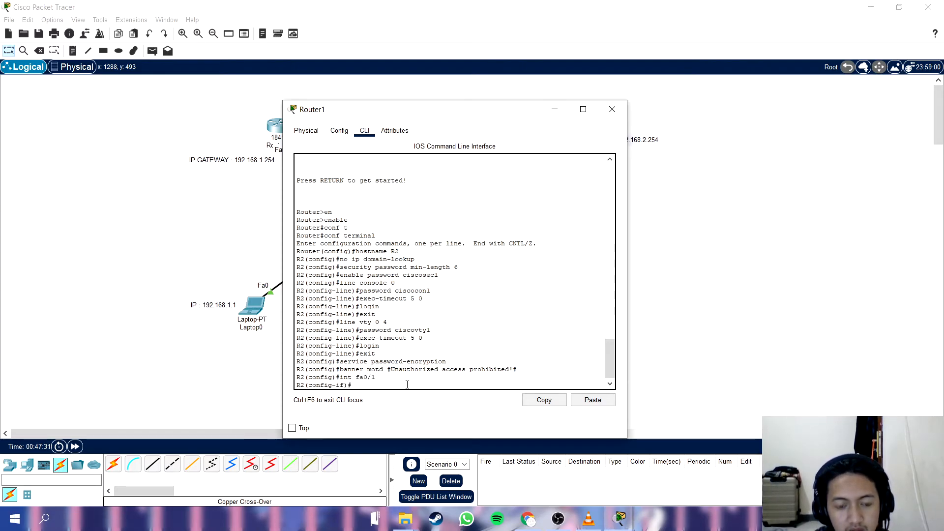
Give interface fa0/1 on R2 the description "Connection to R1".
type("des")
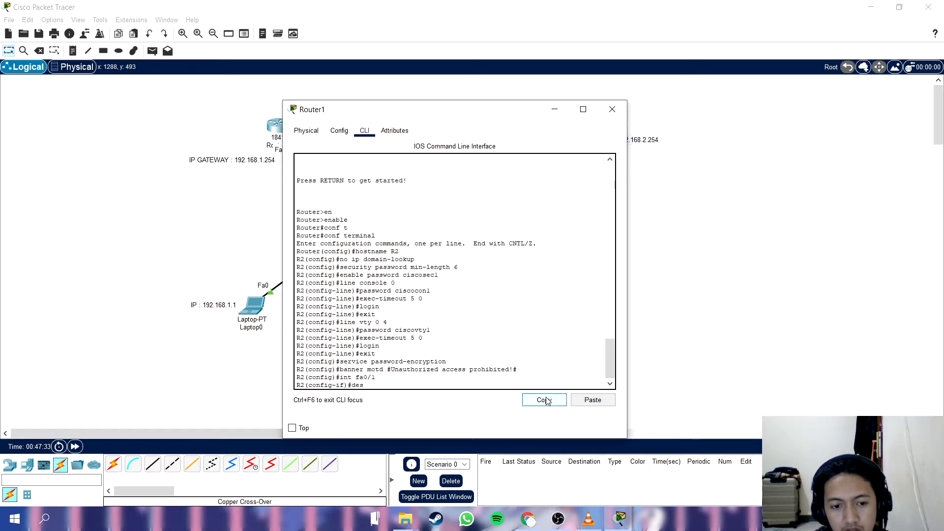
type("cription Connection to R1")
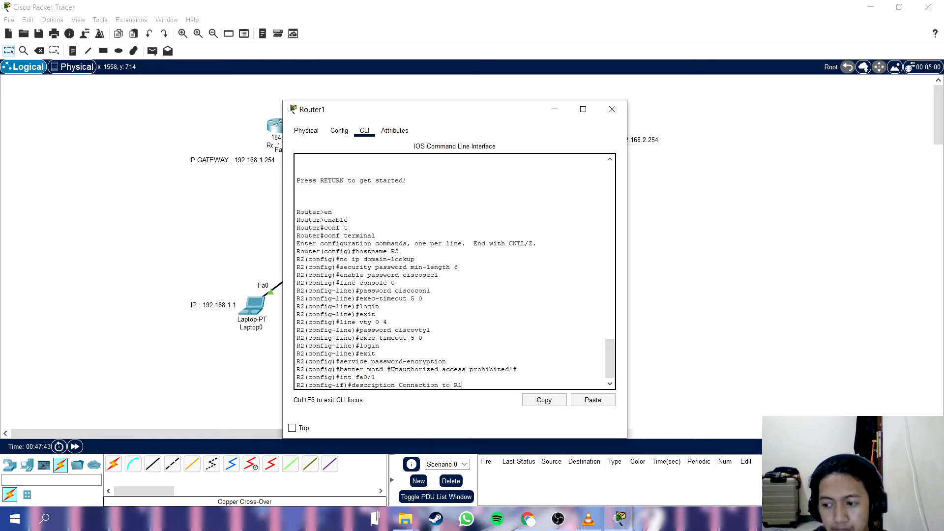
key("Return")
Assign interface fa0/1 the IP address 12.12.12.2 with subnet mask 255.255.255.0, moving the window off Router1's address label.
type("ip address")
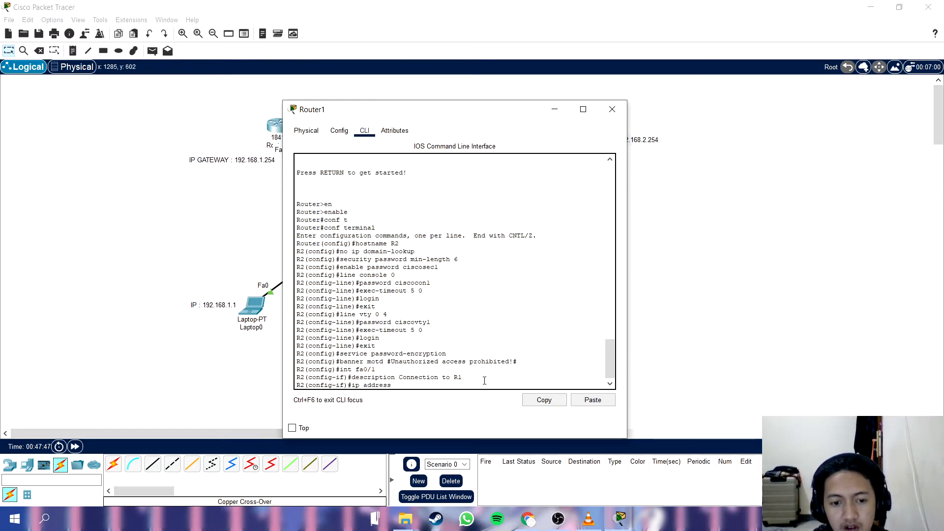
left_click_drag(461, 117, 306, 110)
type("12.12.12.2 sub")
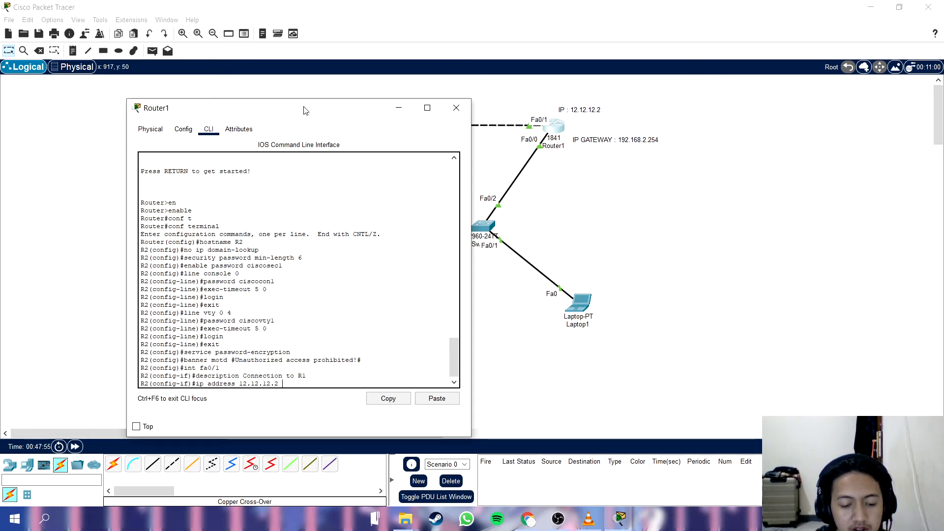
key("BackSpace")
key("BackSpace")
type("255.255.25")
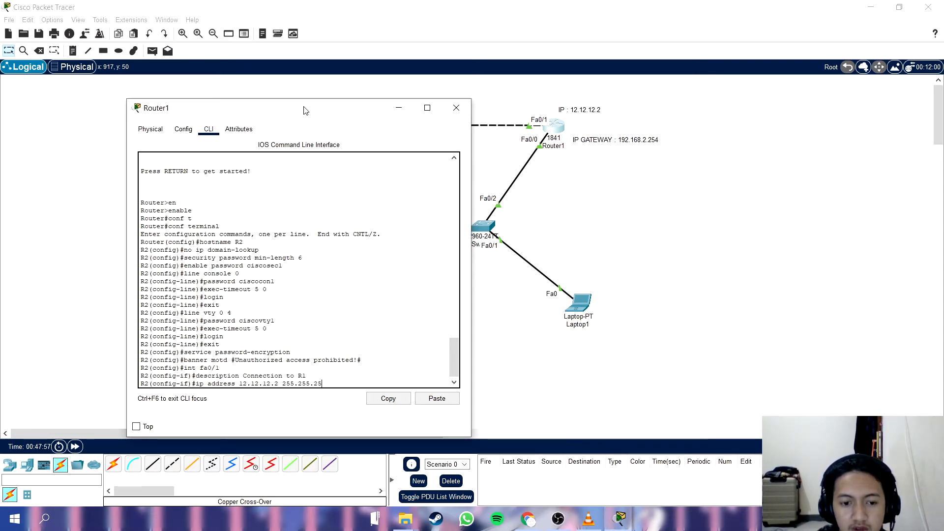
type("5.0")
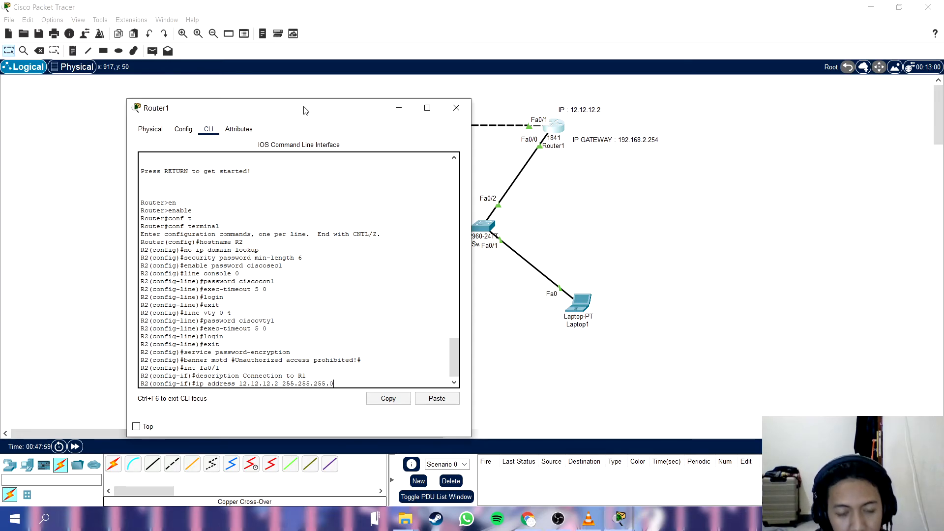
key("Return")
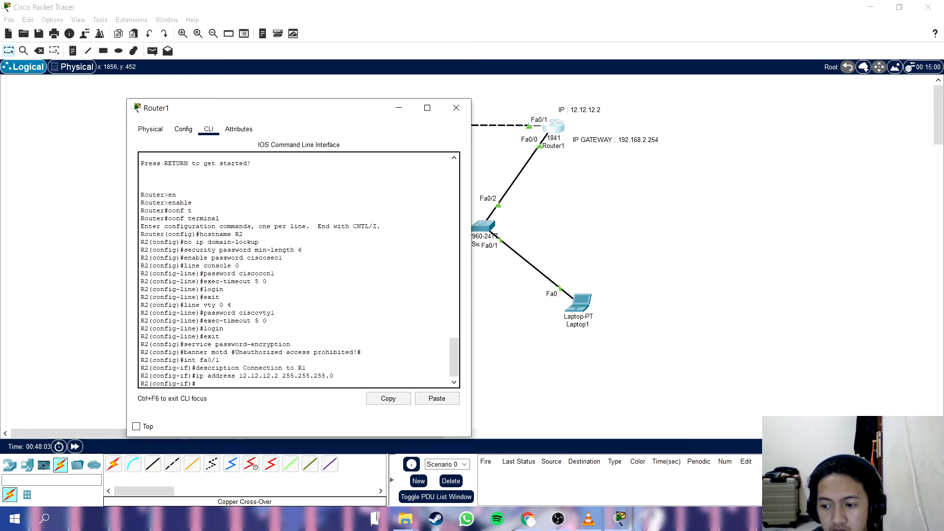
Activate interface fa0/1 with no shutdown, and exit R2's configuration back to privileged EXEC mode.
type("no shutdown")
key("Return")
type("exit")
key("Return")
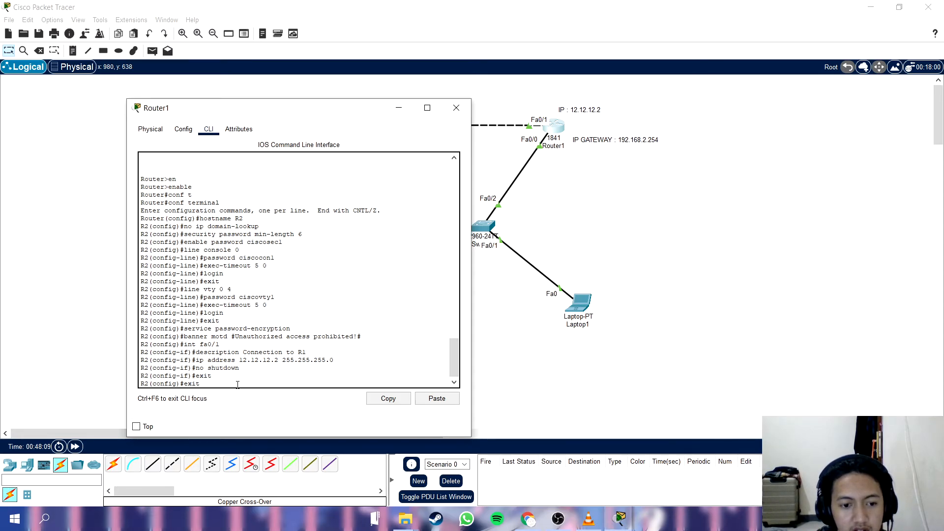
type("exit")
key("Return")
key("Return")
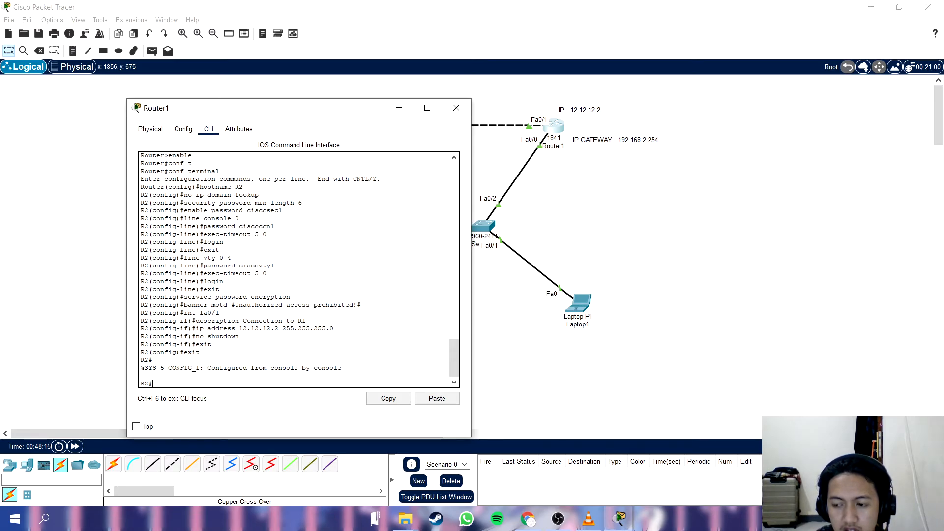
Save R2's configuration with copy running-config startup-config, accepting the default destination filename.
type("copy running-con")
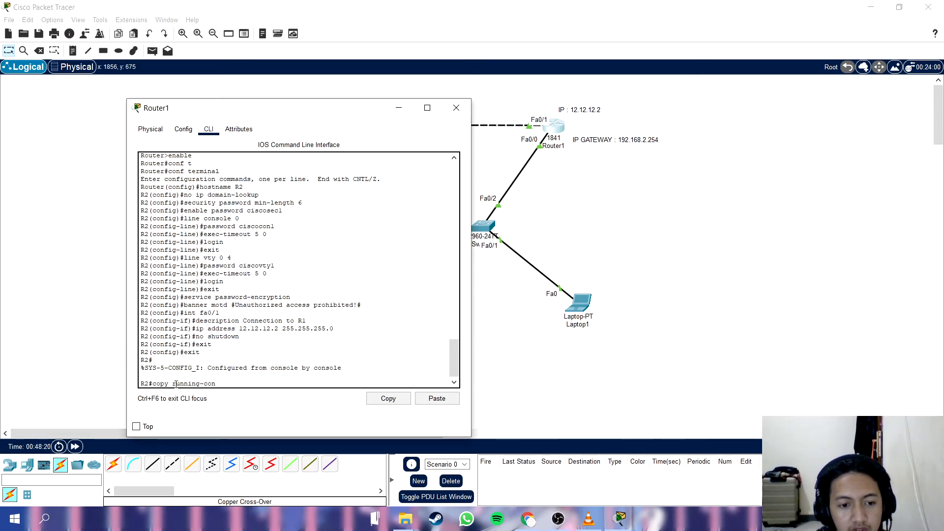
type("fig star")
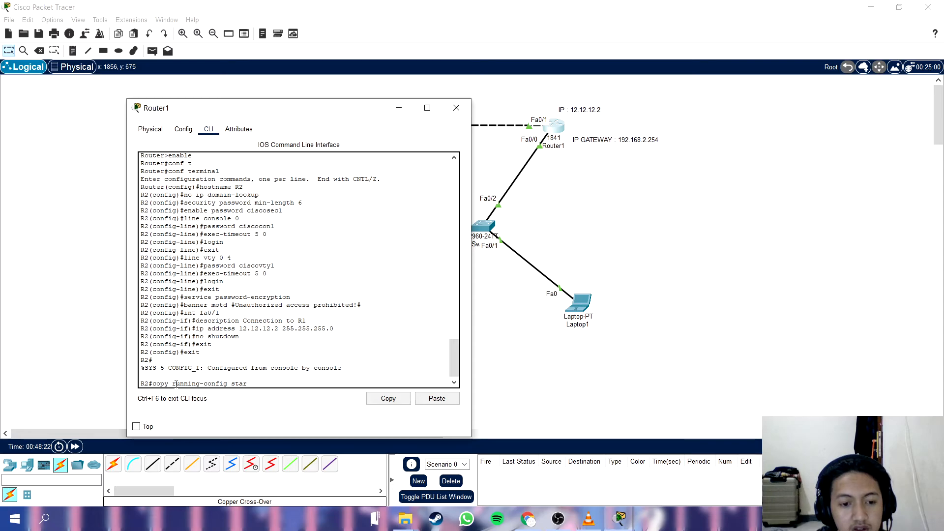
type("tup-confi")
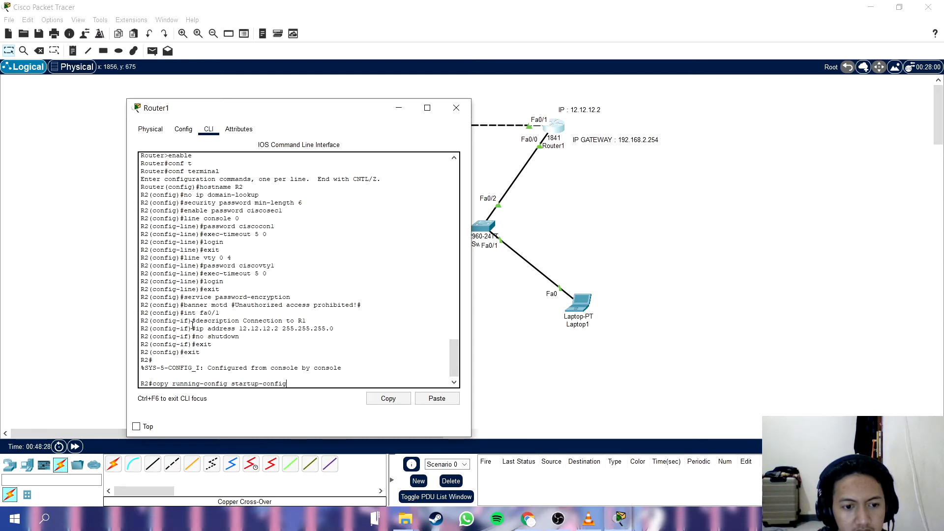
type("g")
key("Return")
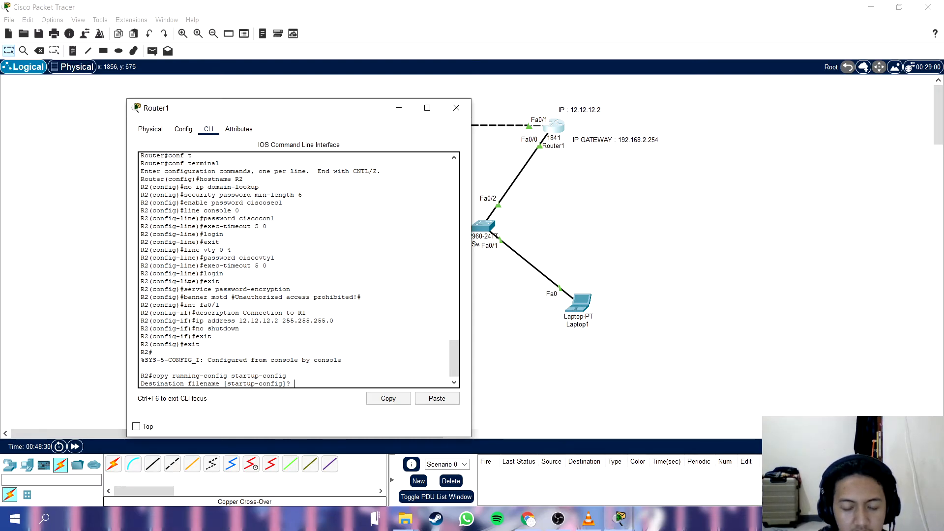
key("Return")
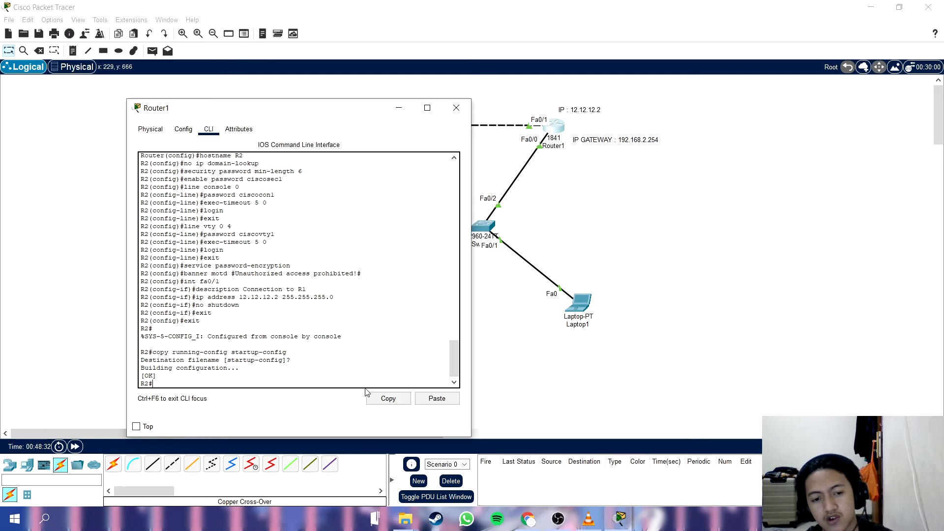
Move the Router1 window aside and close it to return to the network topology.
left_click(569, 517)
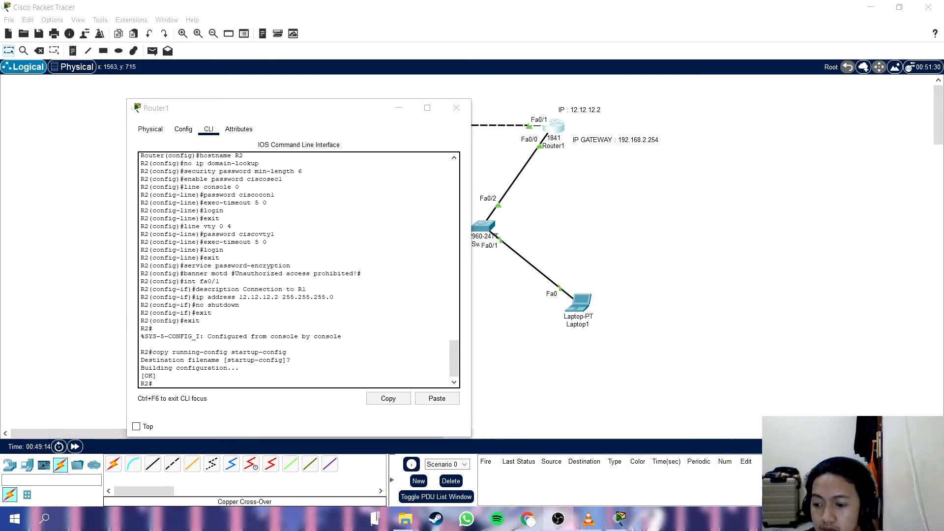
left_click_drag(318, 118, 585, 113)
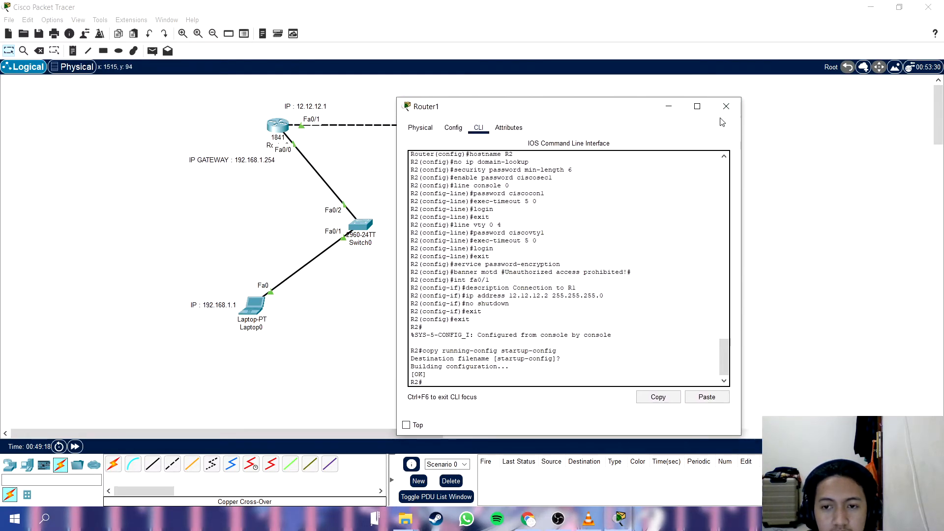
left_click(726, 104)
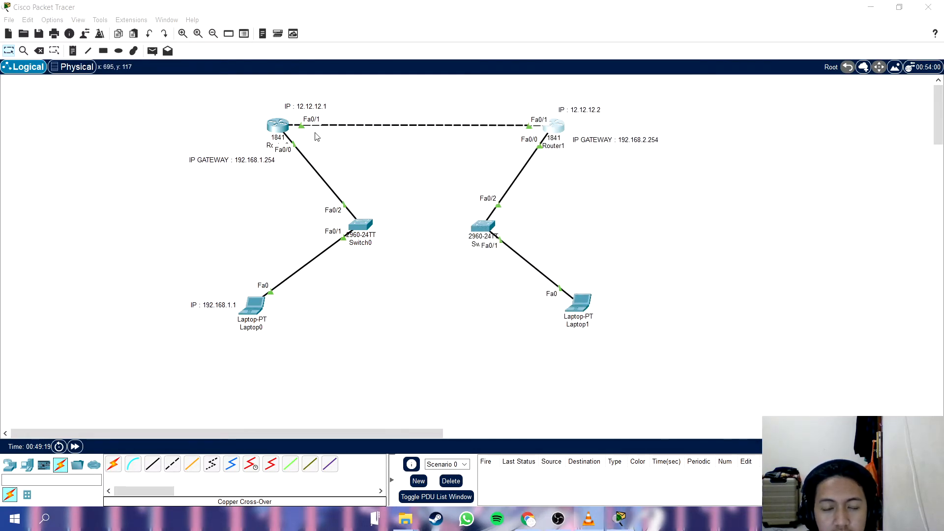
Open Router0's command line and start a console session on R1 up to the password entry.
left_click(278, 126)
left_click_drag(405, 88, 380, 95)
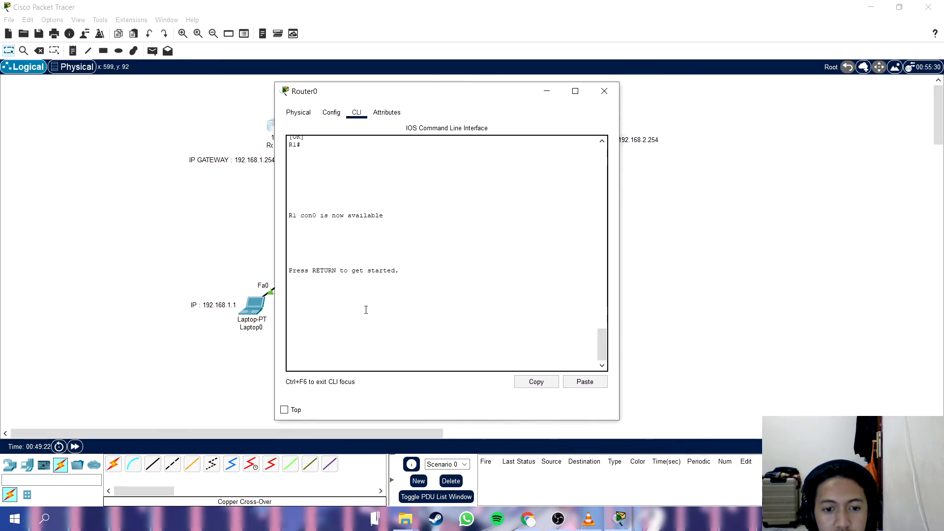
scroll(354, 339, "up", 5)
scroll(369, 338, "down", 5)
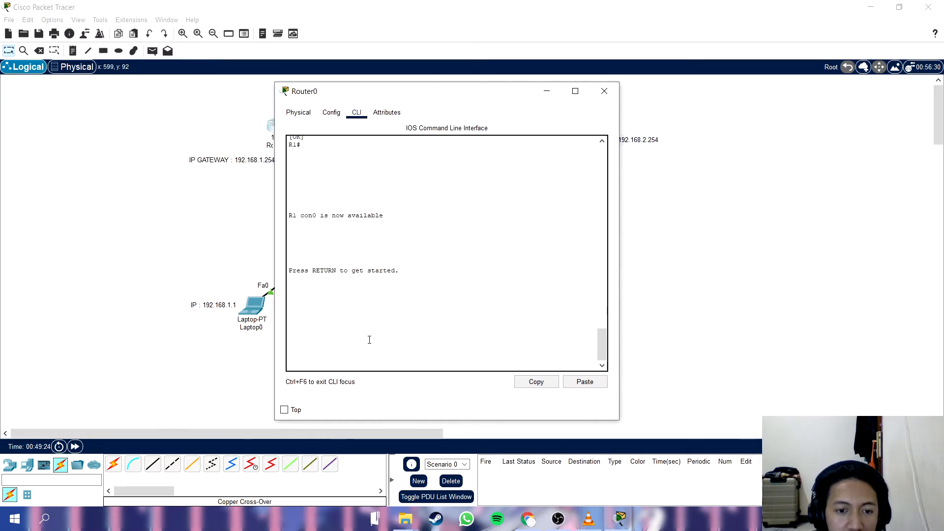
key("Return")
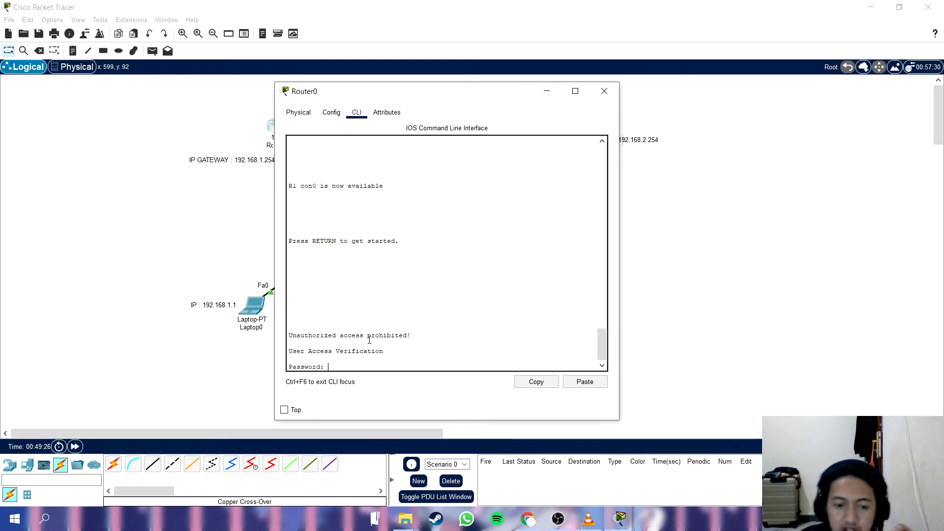
left_click(855, 519)
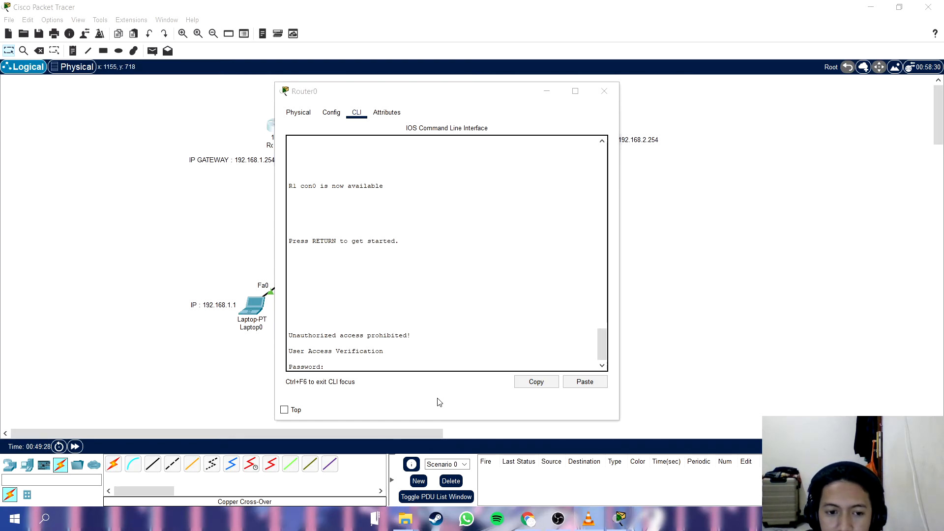
left_click(395, 364)
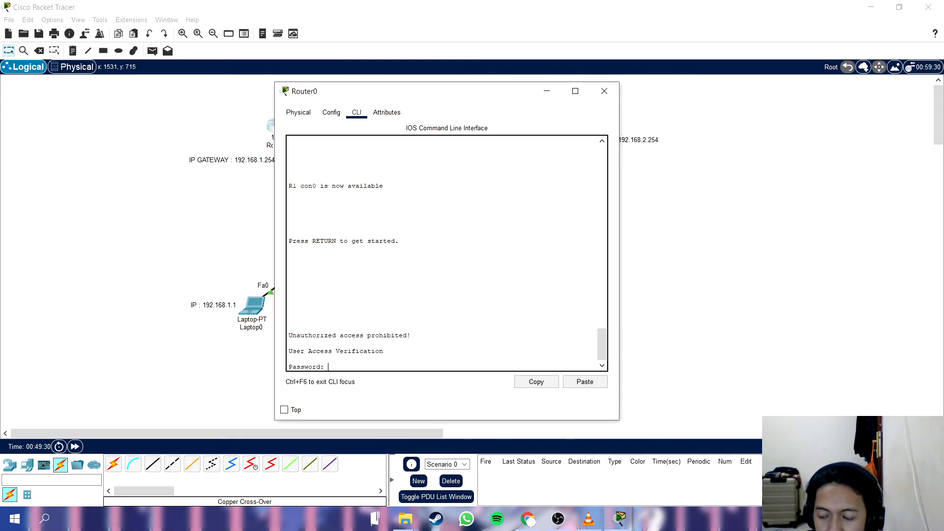
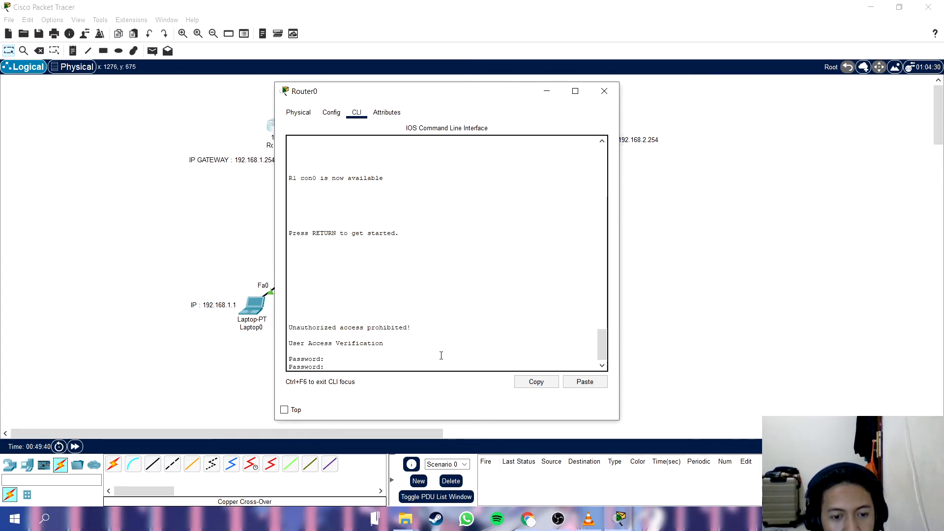
Log in to R1 with the console password and enter privileged EXEC mode with enable and the enable password.
key("Return")
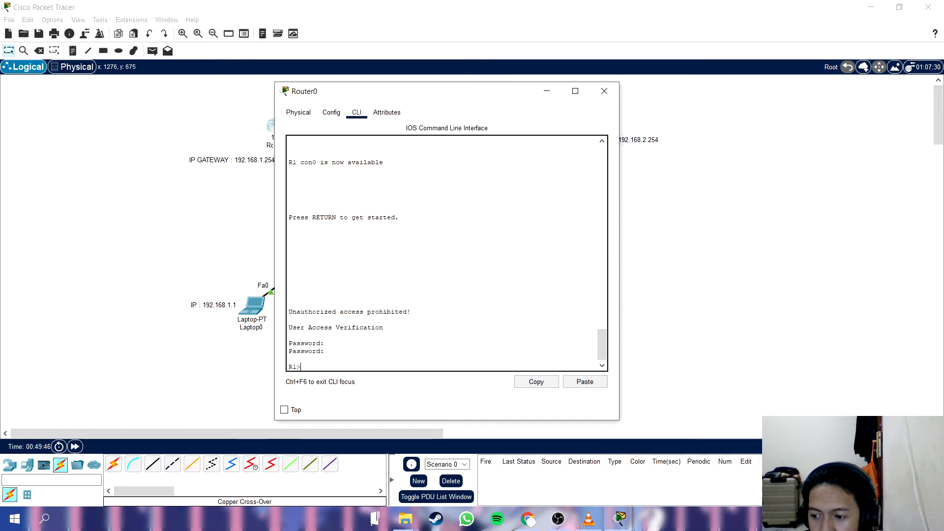
key("alt+Tab")
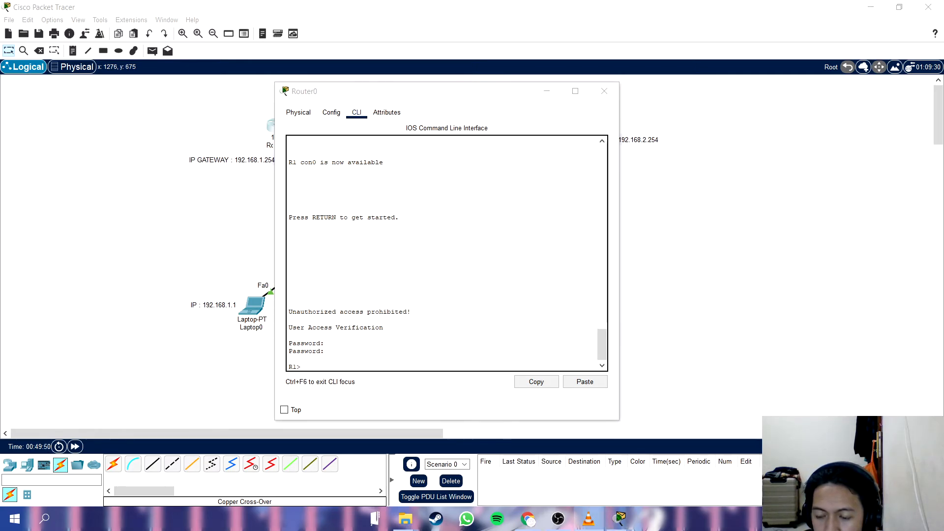
left_click(361, 368)
key("alt+Tab")
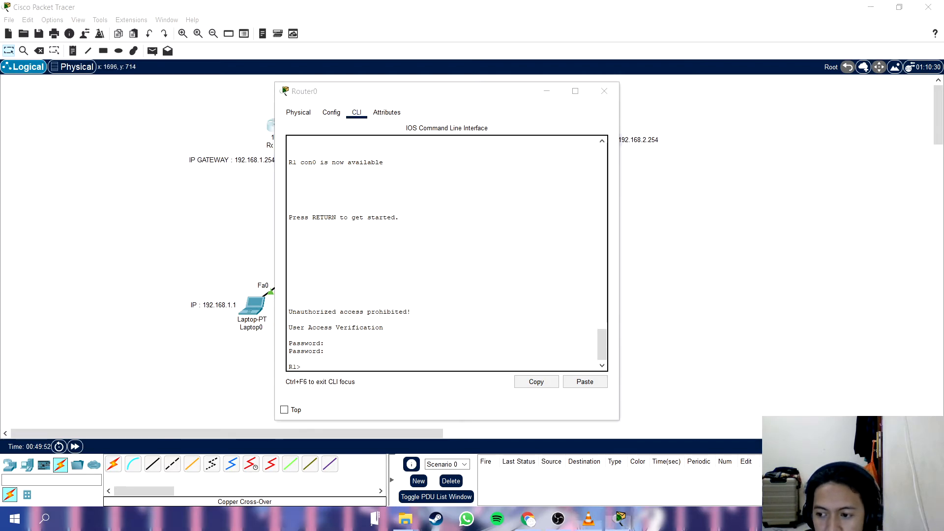
left_click(402, 368)
type("en")
key("Tab")
key("Return")
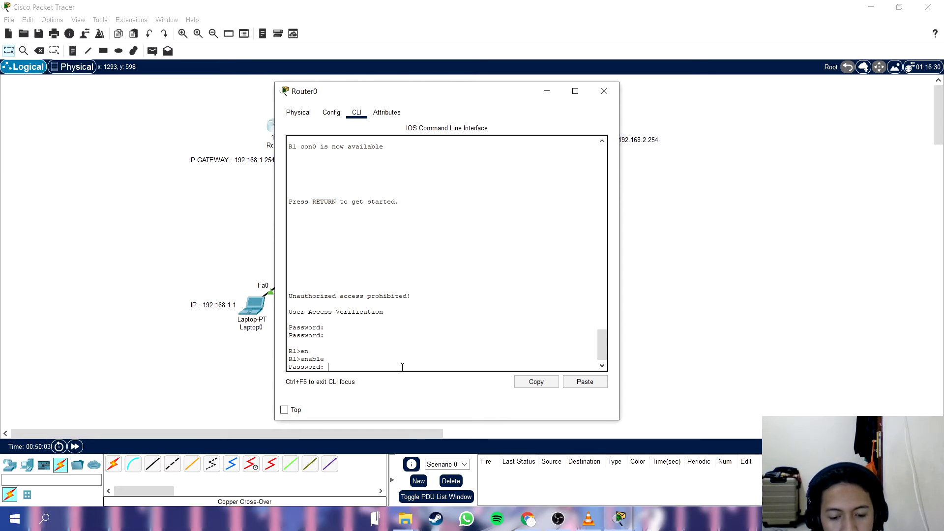
key("Return")
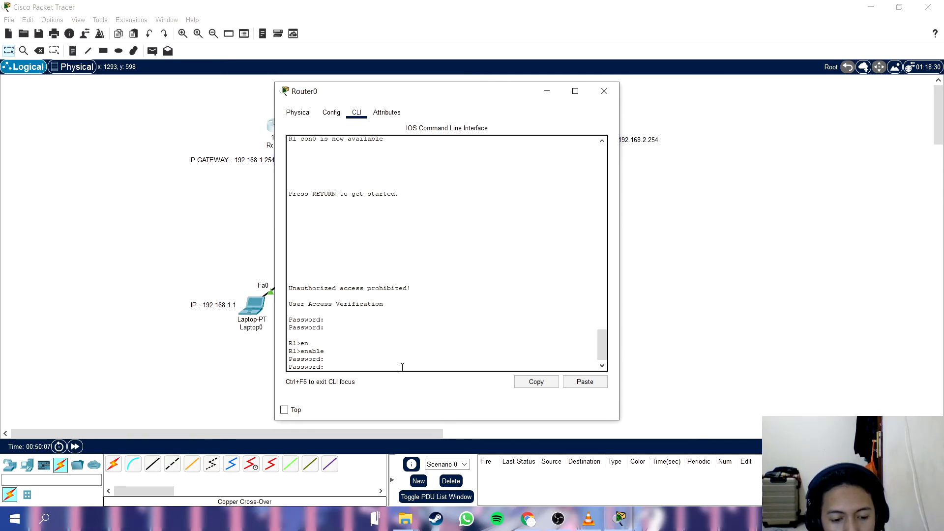
key("Return")
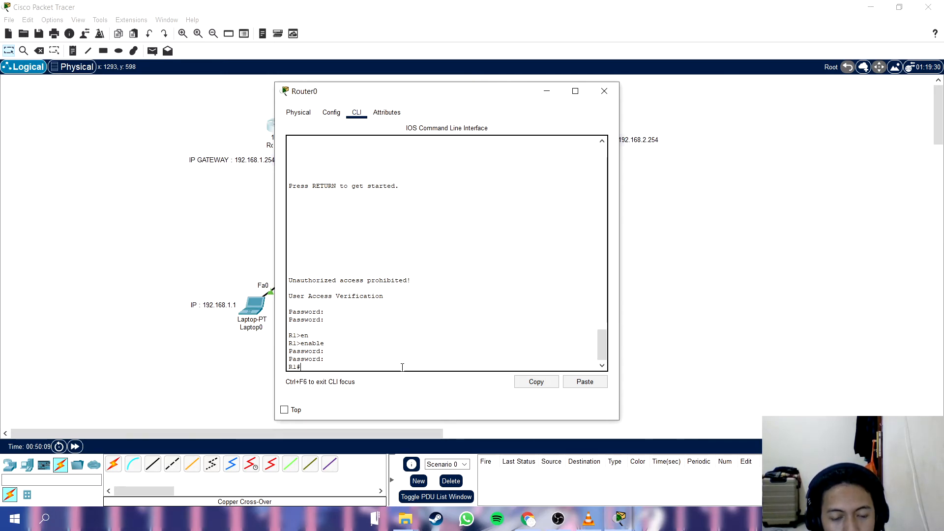
Enter R1's global configuration mode with conf terminal and move the Router0 window aside to uncover Router1's address labels.
type("conf t")
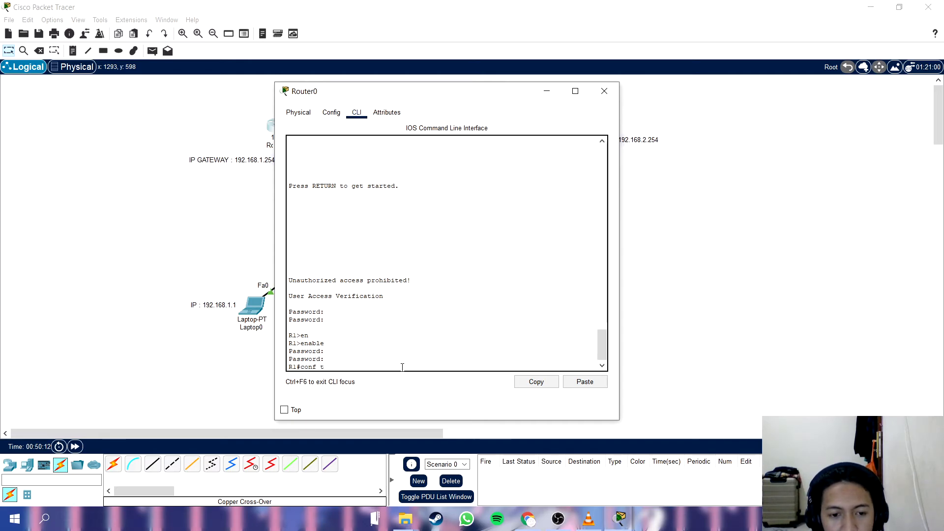
key("Return")
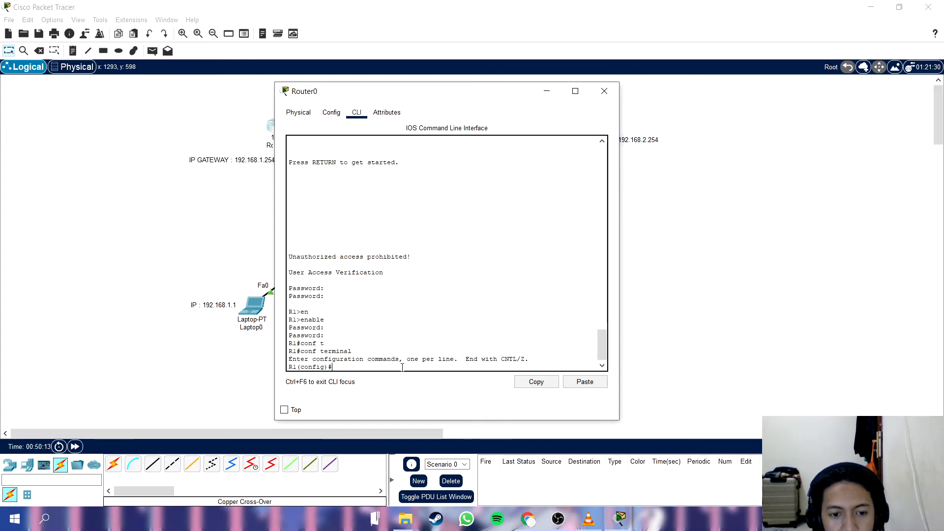
scroll(596, 314, "up", 2)
scroll(521, 327, "down", 3)
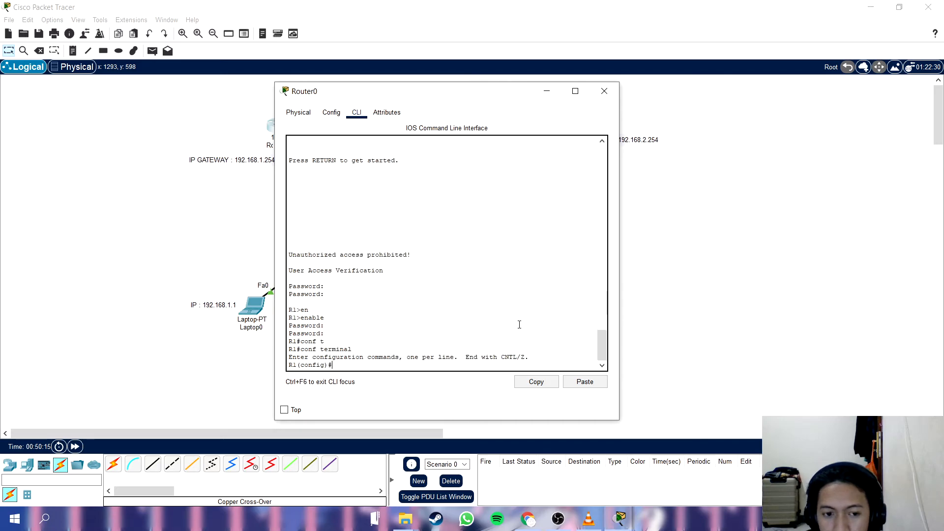
key("alt+Tab")
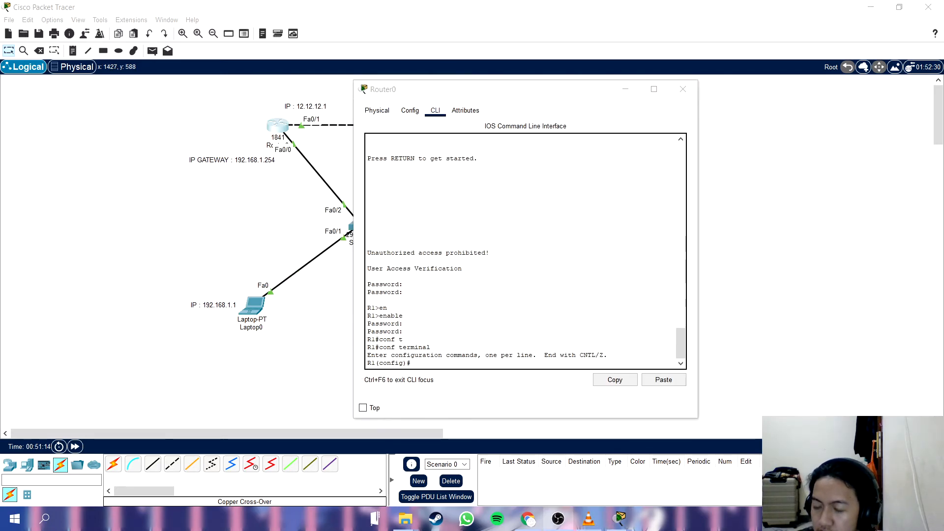
left_click_drag(456, 89, 213, 82)
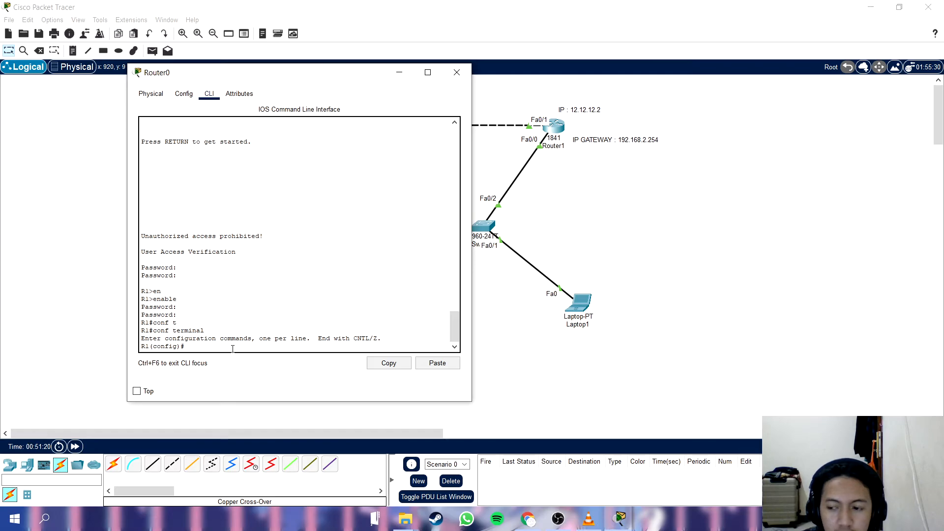
Add a static route on R1 to network 192.168.2.0 255.255.255.0 through next hop 12.12.12.2.
type("ip route")
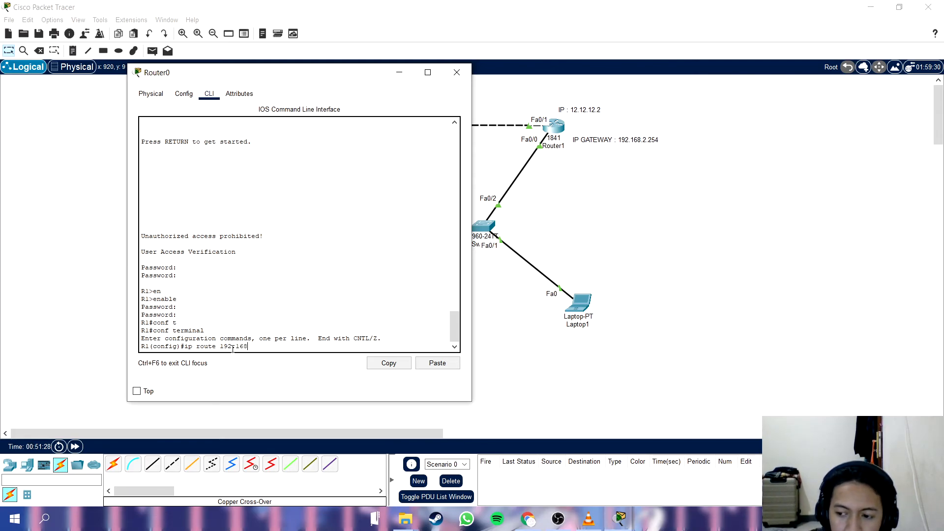
type("192.168.2.0 255.255.255.0 1")
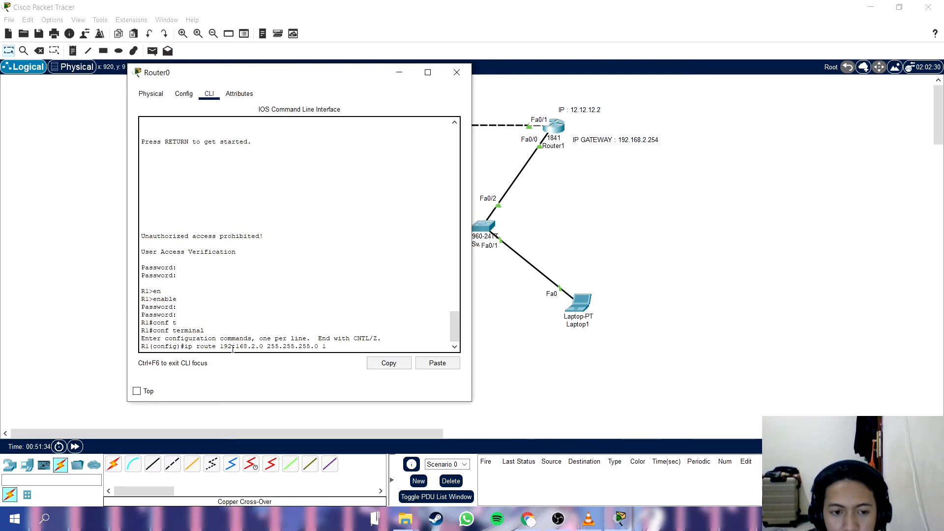
type("2.12.12")
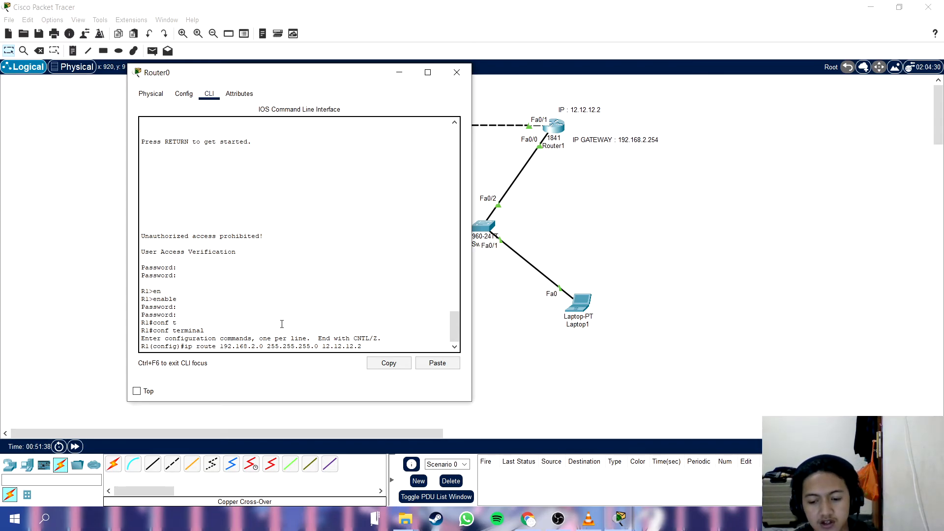
type(".2")
key("Return")
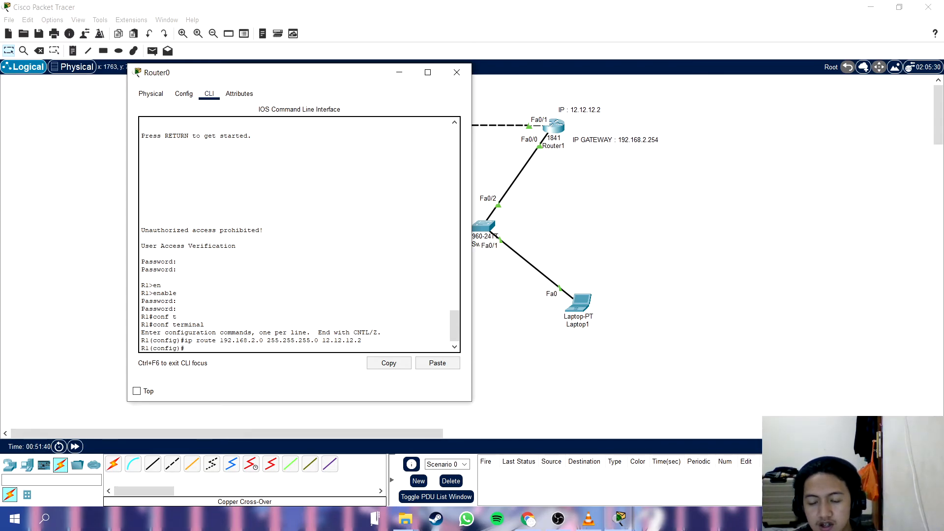
Move the Router0 window off Router1, close it, and open Router1's command line.
key("alt+Tab")
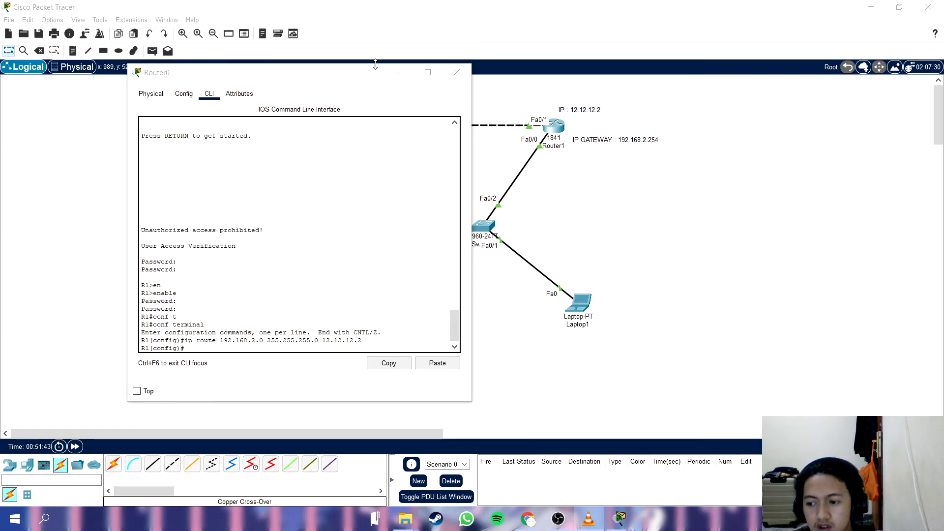
left_click_drag(362, 81, 523, 102)
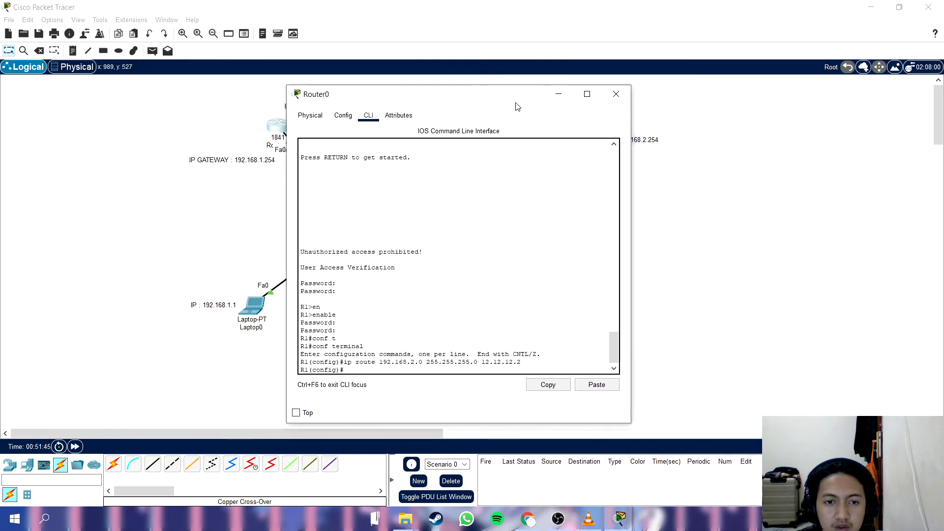
left_click(617, 95)
left_click(555, 132)
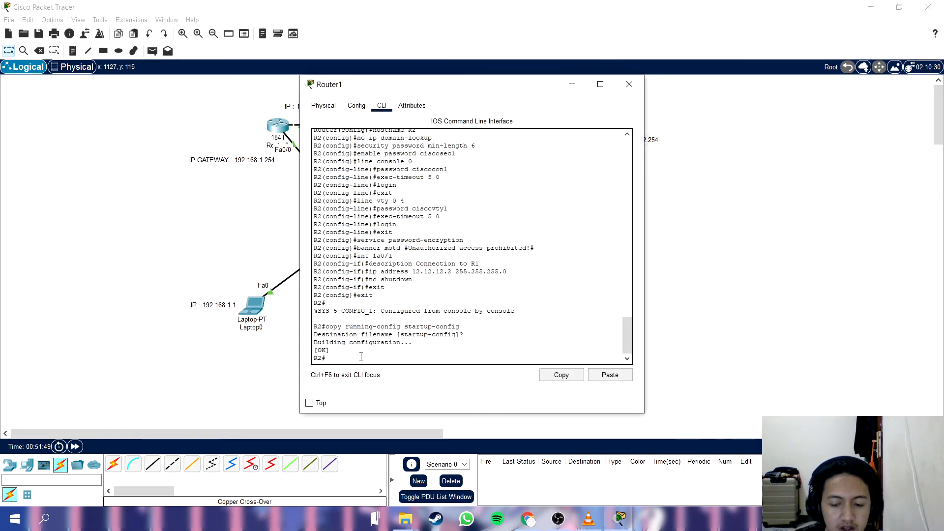
Exit R2's current console session and log back in with the console password.
key("Return")
type("exit")
key("Return")
key("Return")
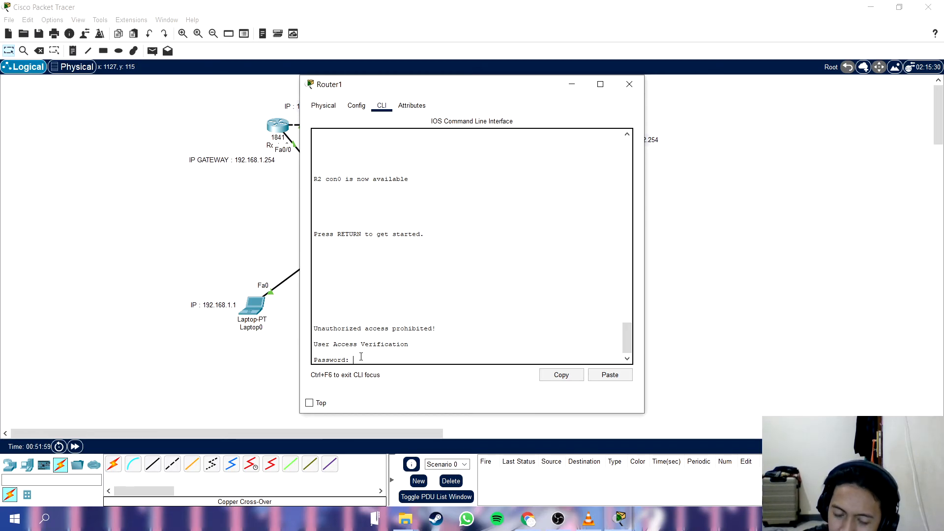
key("Return")
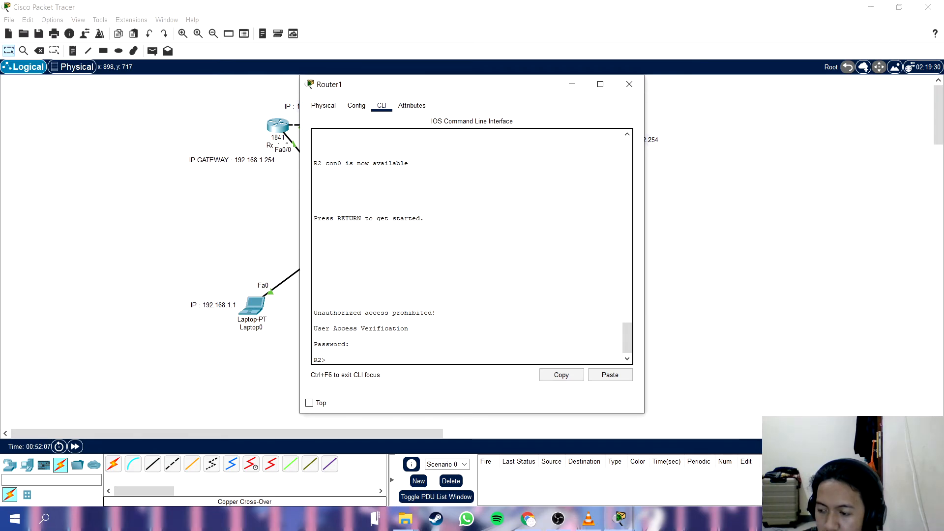
Enter R2's privileged EXEC mode with the enable command and the enable password.
key("alt+Tab")
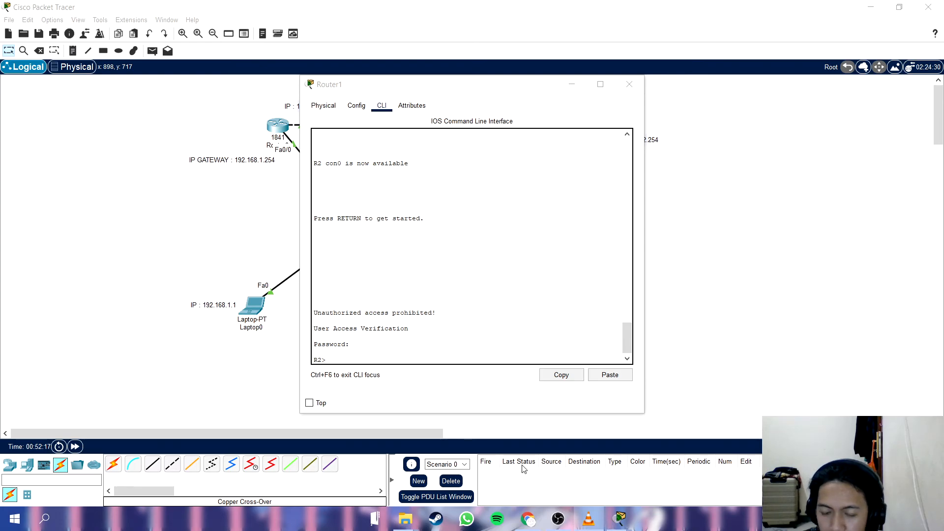
left_click(353, 359)
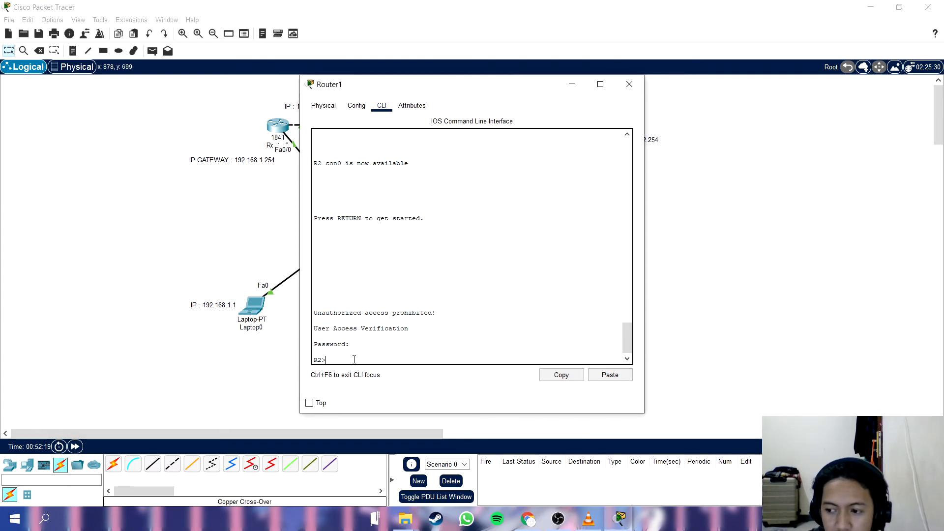
type("en")
key("Tab")
key("Return")
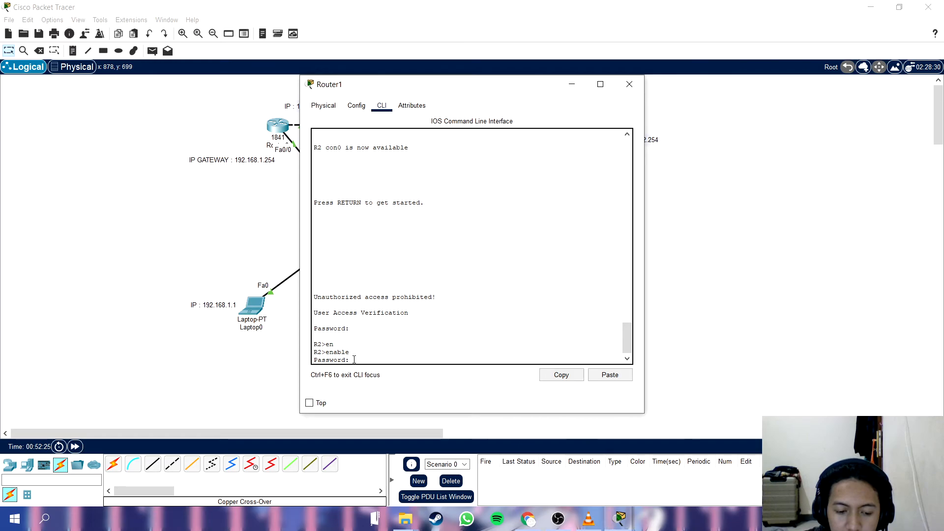
key("Return")
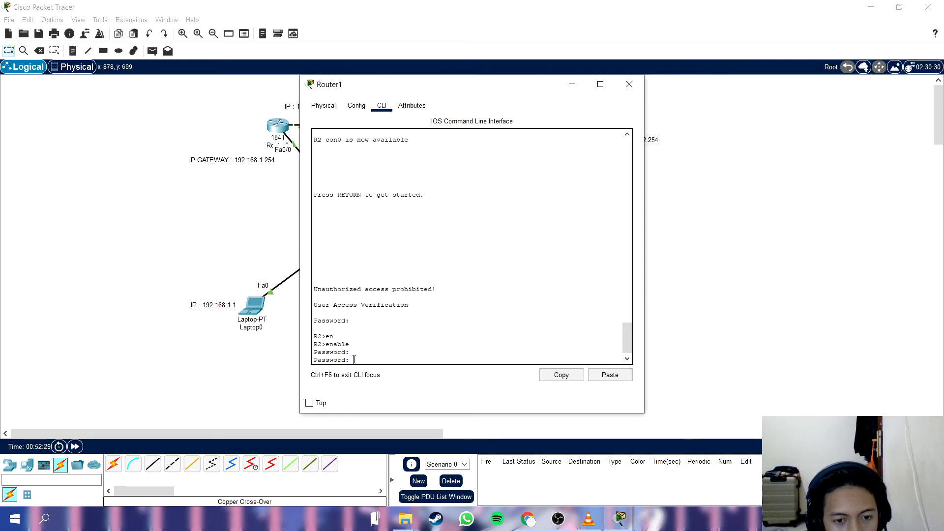
key("Return")
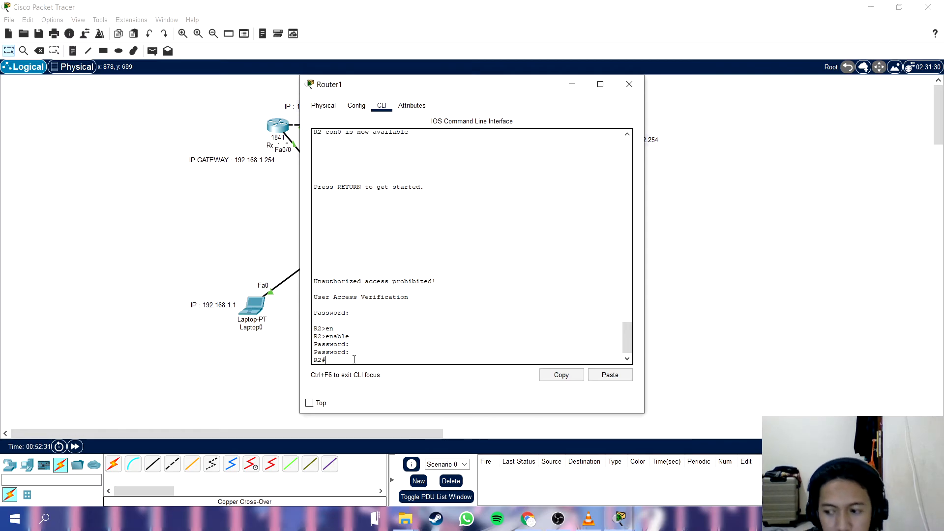
Enter global configuration mode on R2 with conf terminal.
type("co")
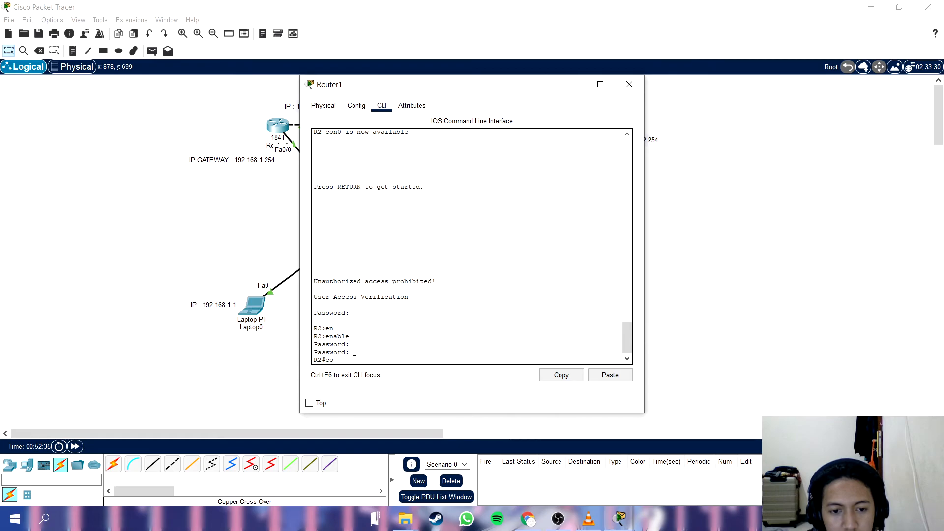
type("nf terminal")
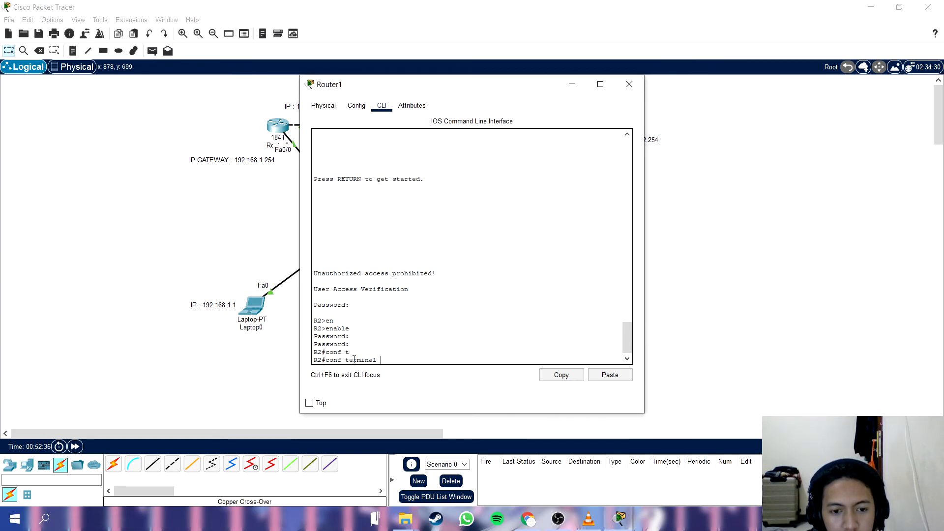
key("Return")
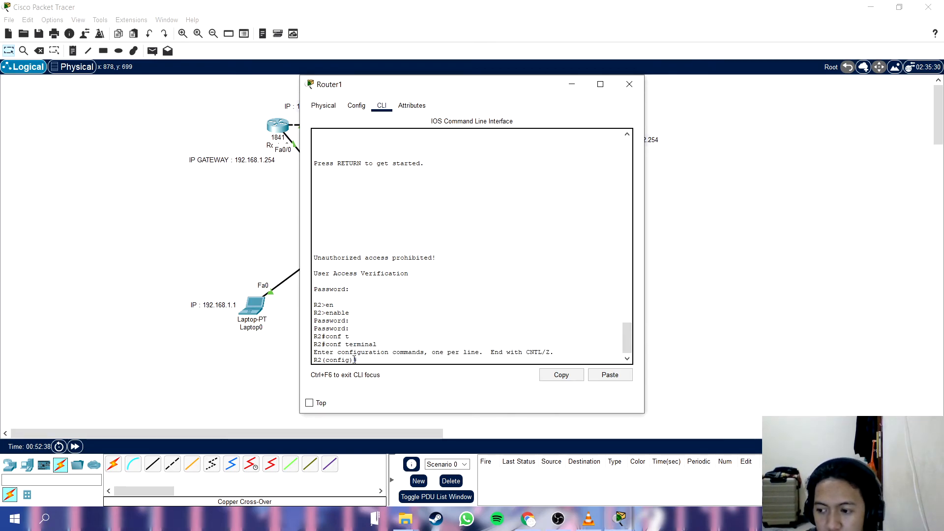
Add a static route on R2 to network 192.168.1.0 255.255.255.0 through next hop 12.12.12.1.
type("i")
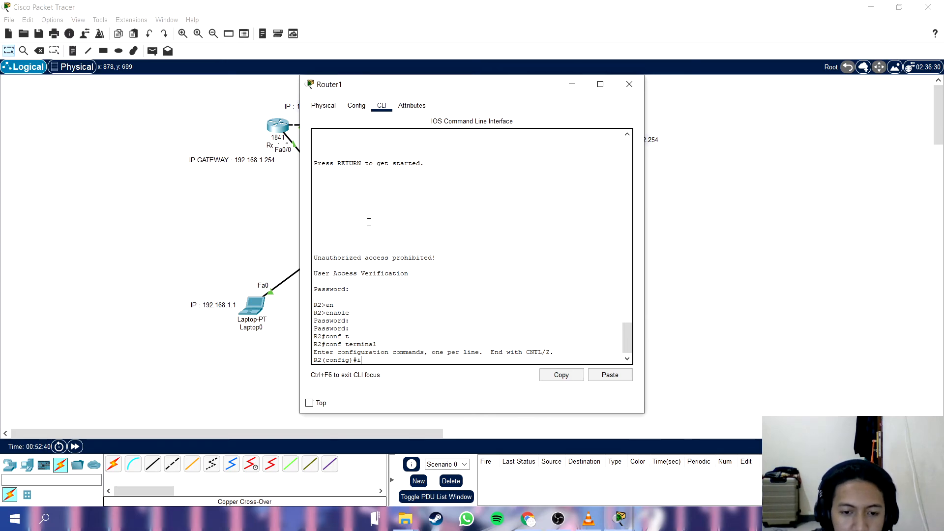
type("p route 102.168")
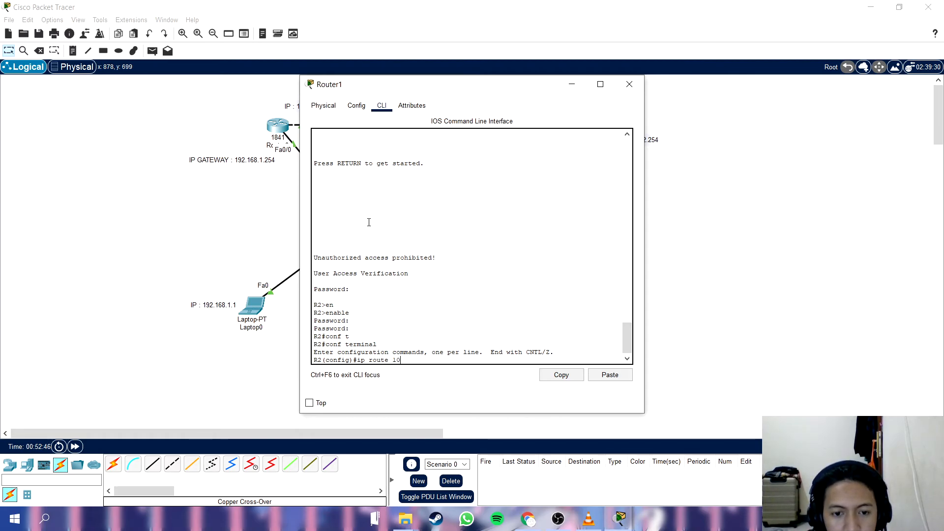
type("168.")
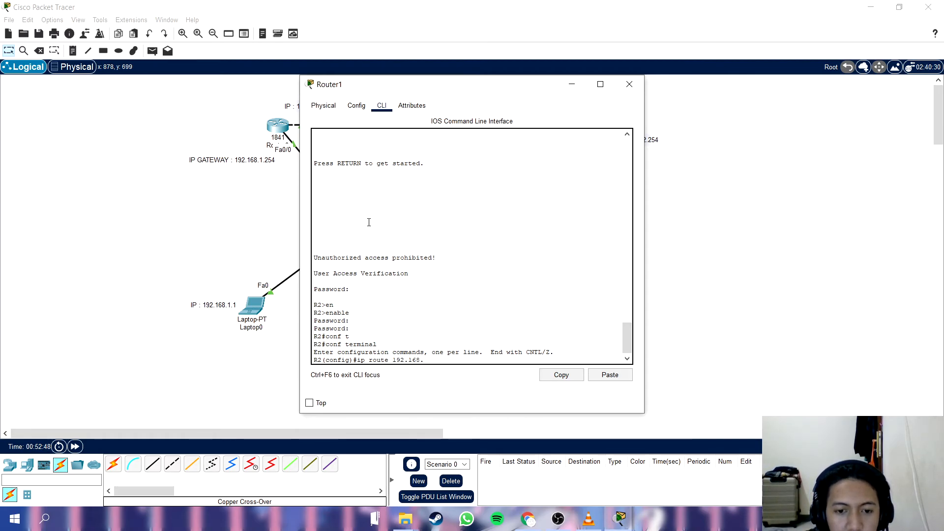
type("119")
key("BackSpace")
key("BackSpace")
type(".0")
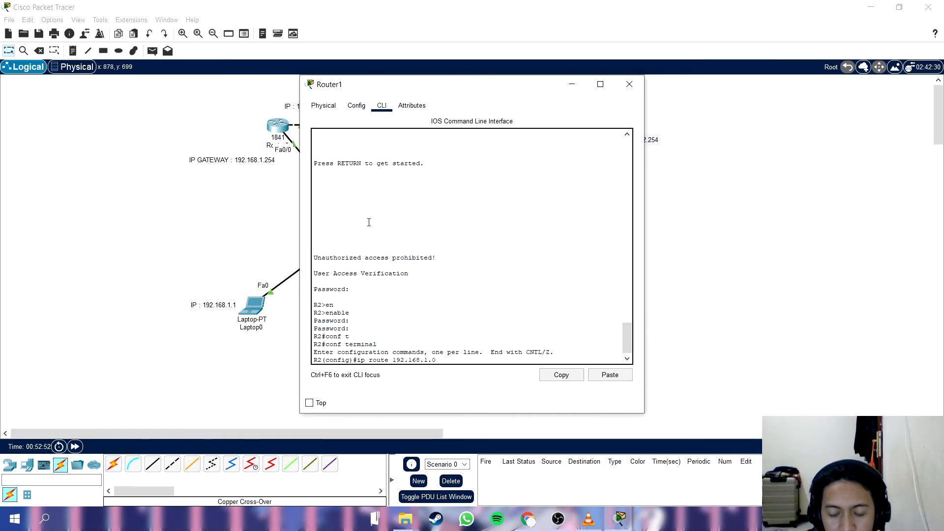
type(" 255.255.255.")
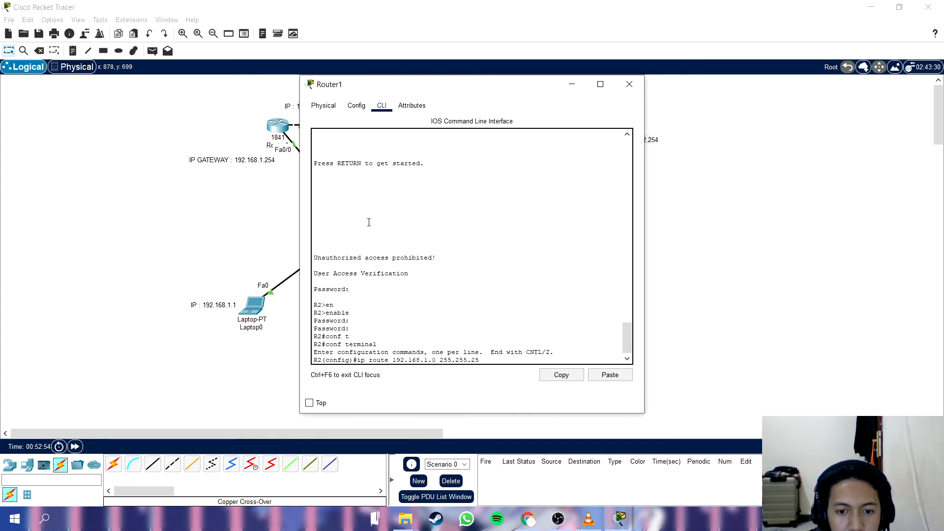
type("0 12.12.12.")
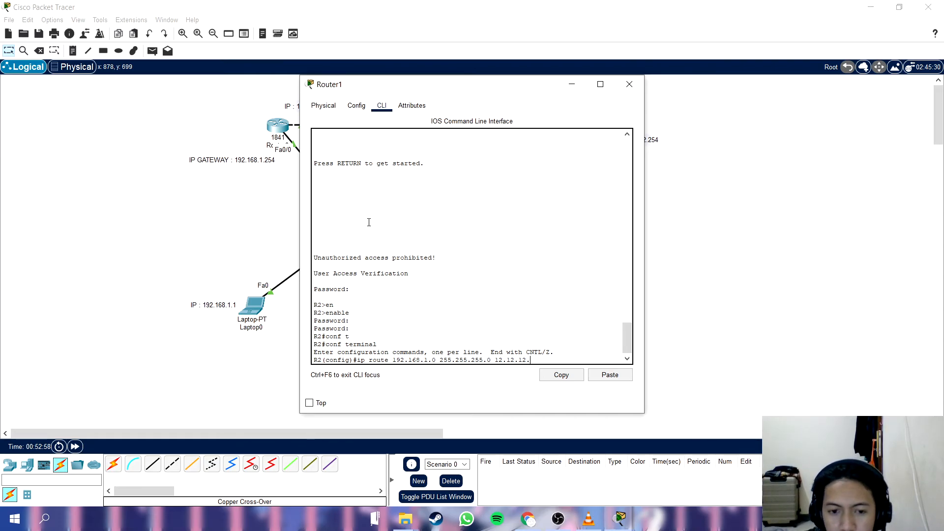
type("1")
key("Return")
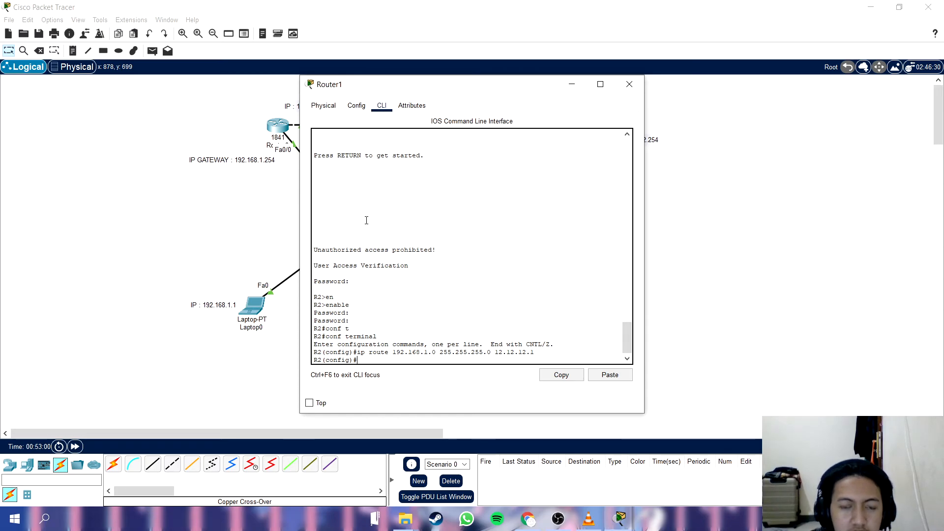
Close the Router1 window and test connectivity by sending a simple PDU from Laptop0 to Router0.
left_click(629, 84)
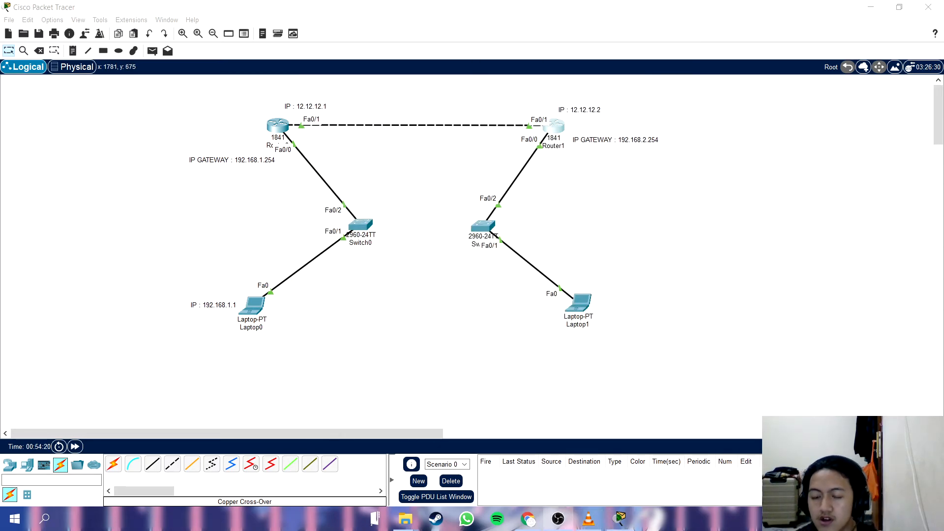
left_click(412, 343)
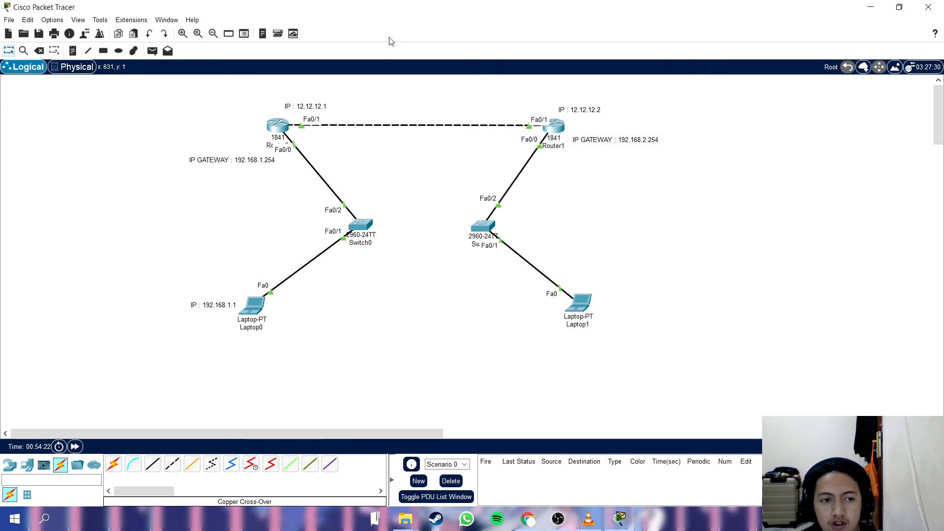
left_click(152, 51)
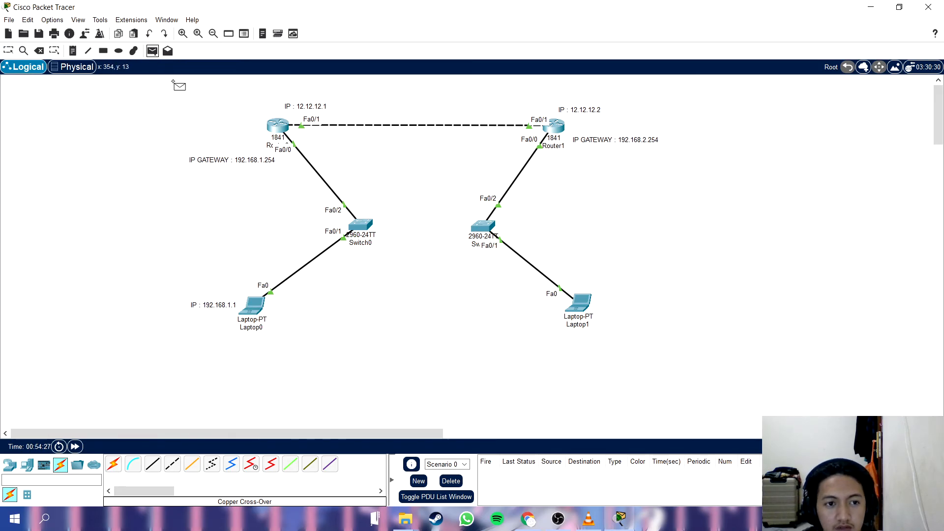
left_click(255, 307)
left_click(278, 126)
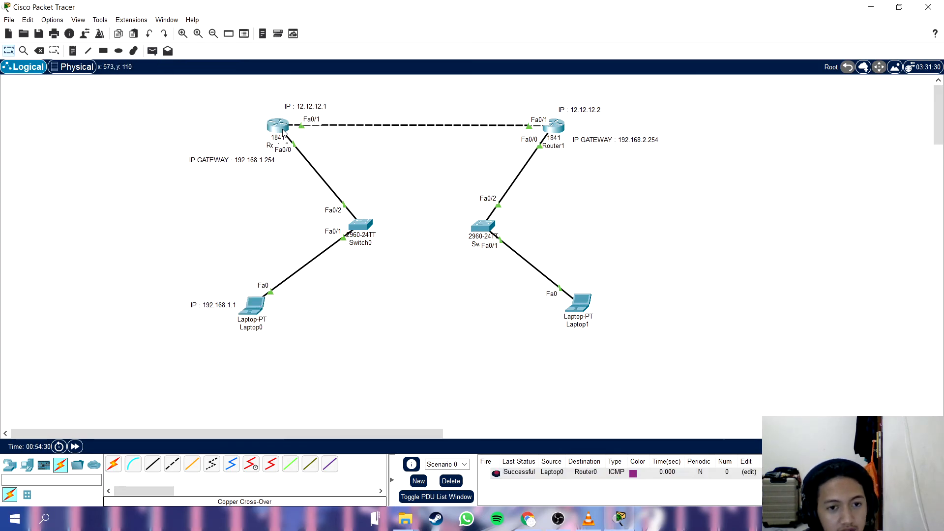
Test connectivity across the routers by sending a simple PDU from Laptop0 to Router1 twice.
left_click(152, 51)
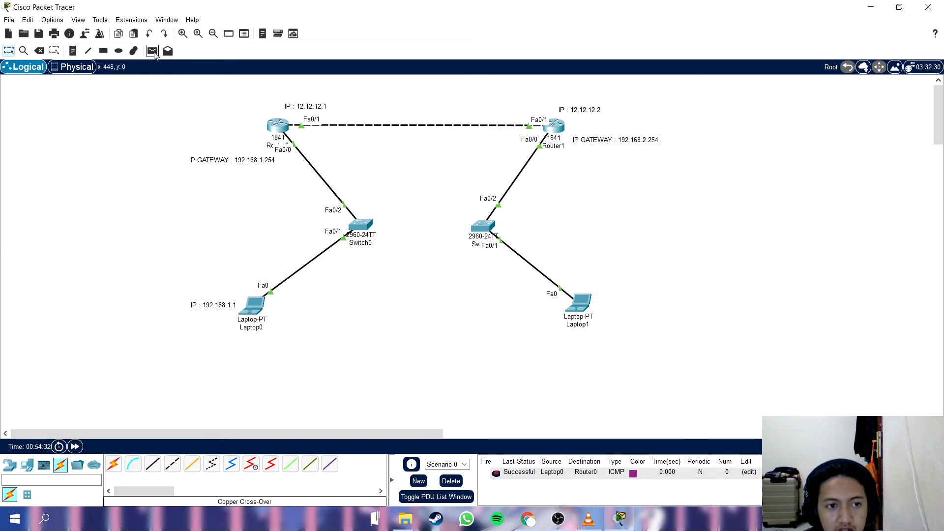
left_click(253, 307)
left_click(554, 126)
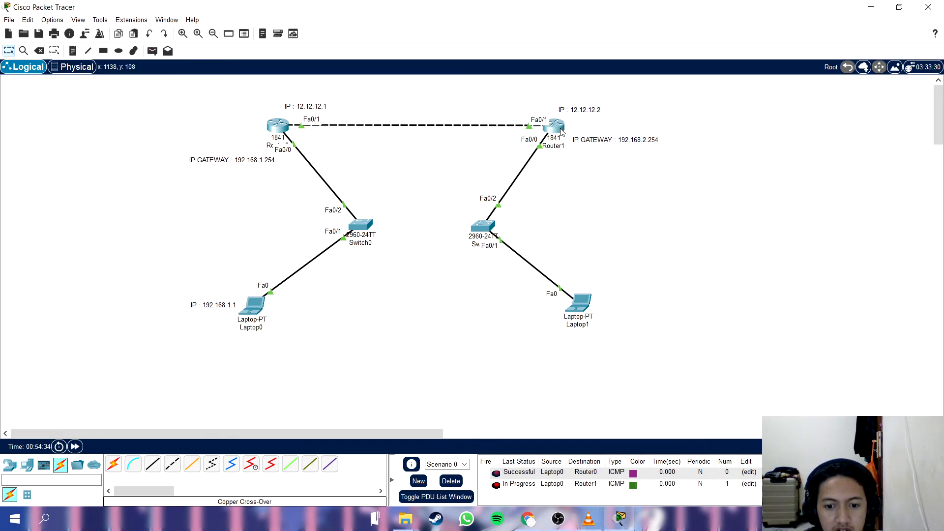
left_click(153, 50)
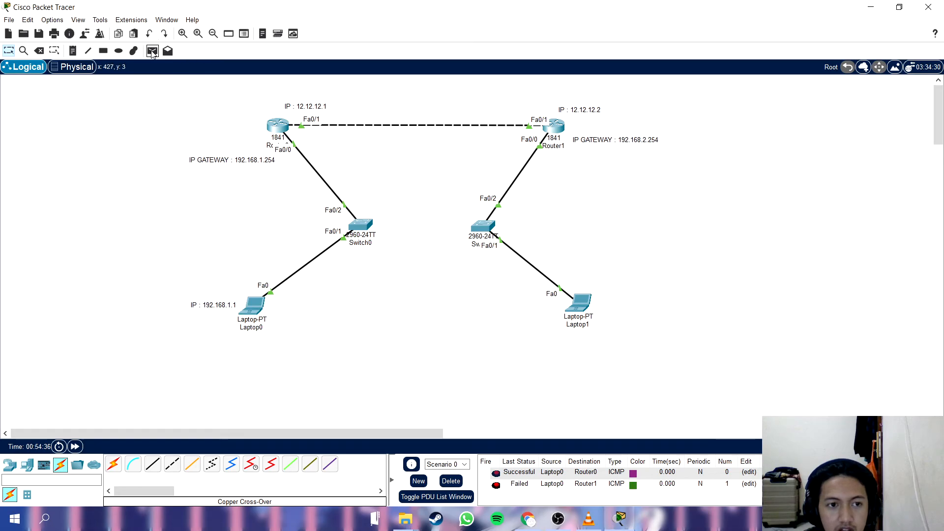
left_click(247, 305)
left_click(553, 125)
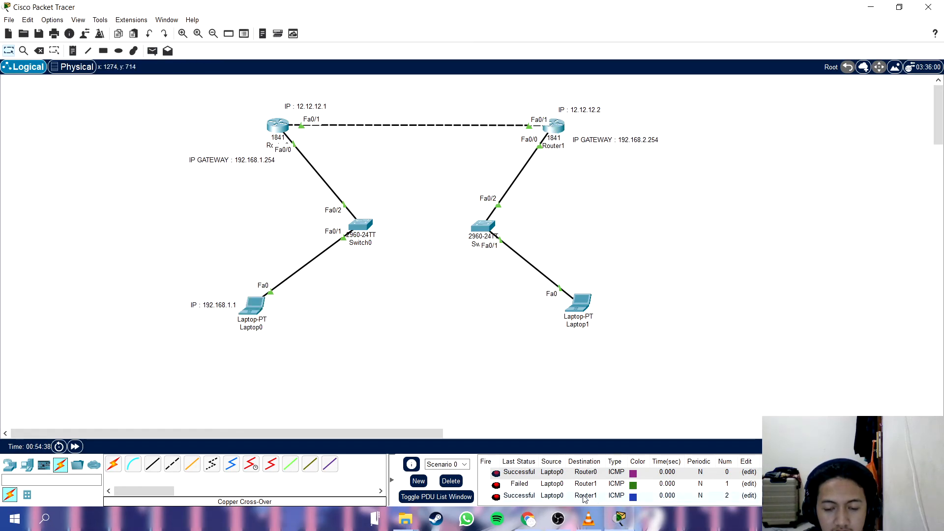
Clear the PDU scenario results and send a simple PDU from Laptop1 to Router1.
left_click(449, 480)
left_click(153, 51)
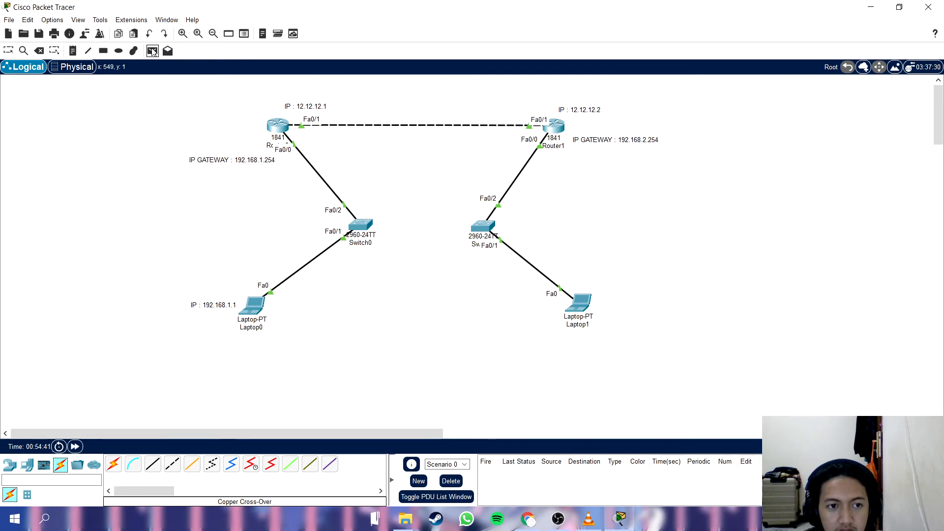
left_click(580, 308)
left_click(553, 125)
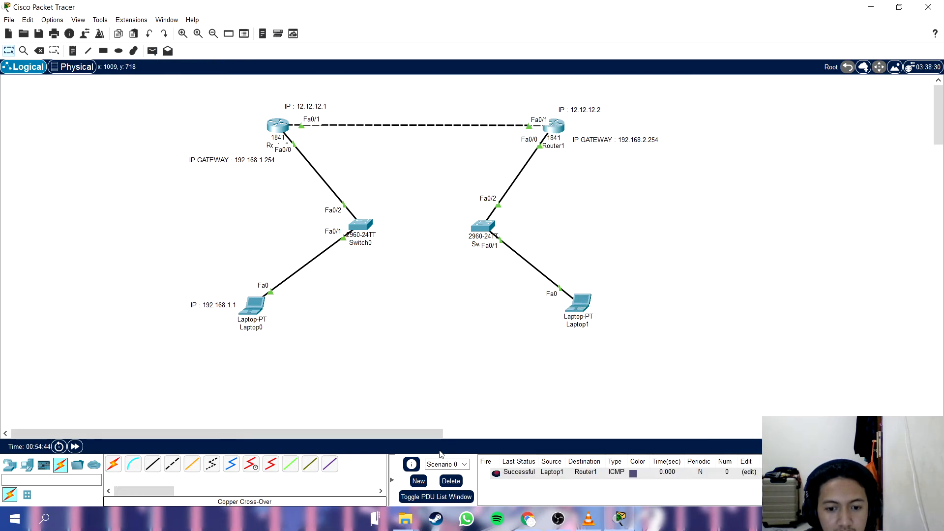
left_click(168, 51)
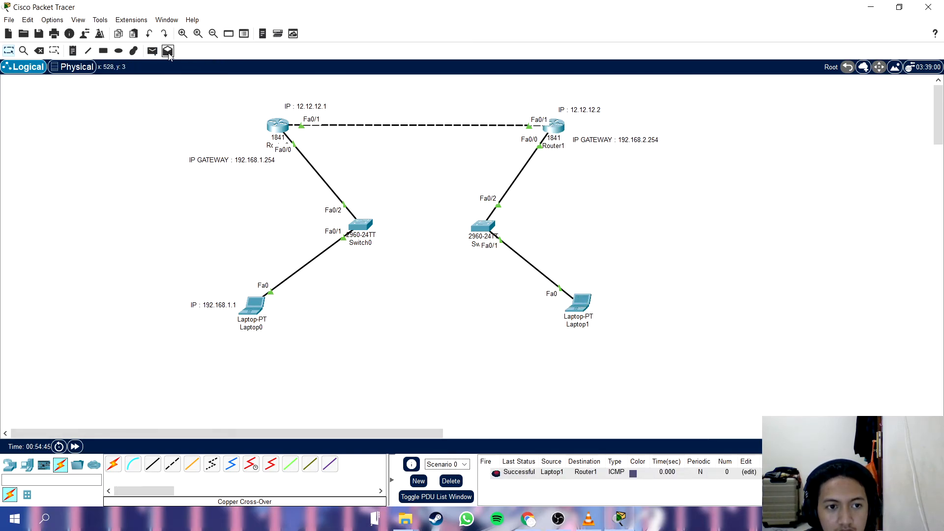
left_click(580, 304)
left_click(562, 87)
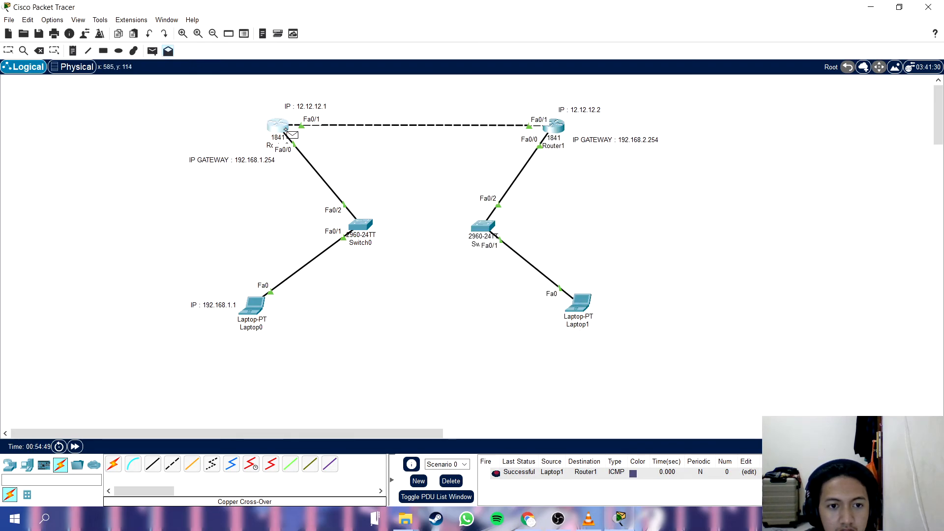
key("Escape")
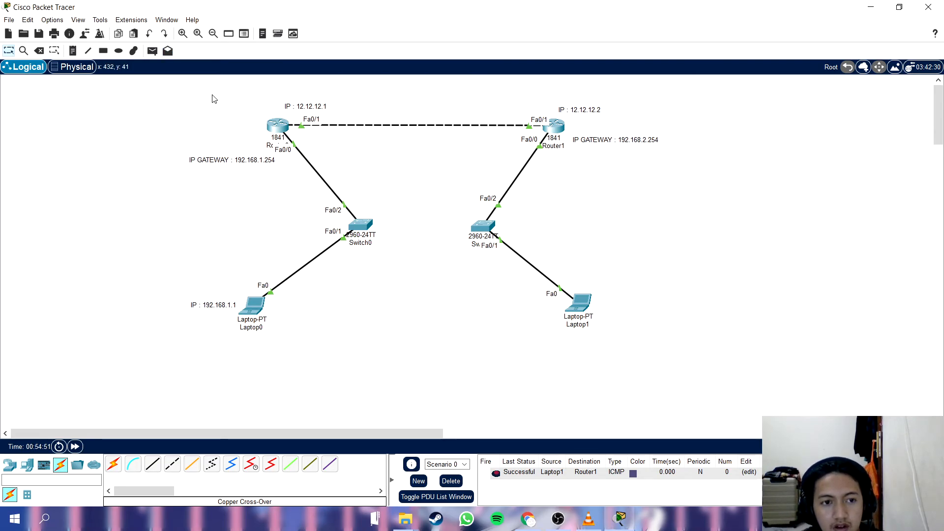
Send a simple PDU from Laptop1 to Router0 and clear the PDU scenario results.
left_click(152, 51)
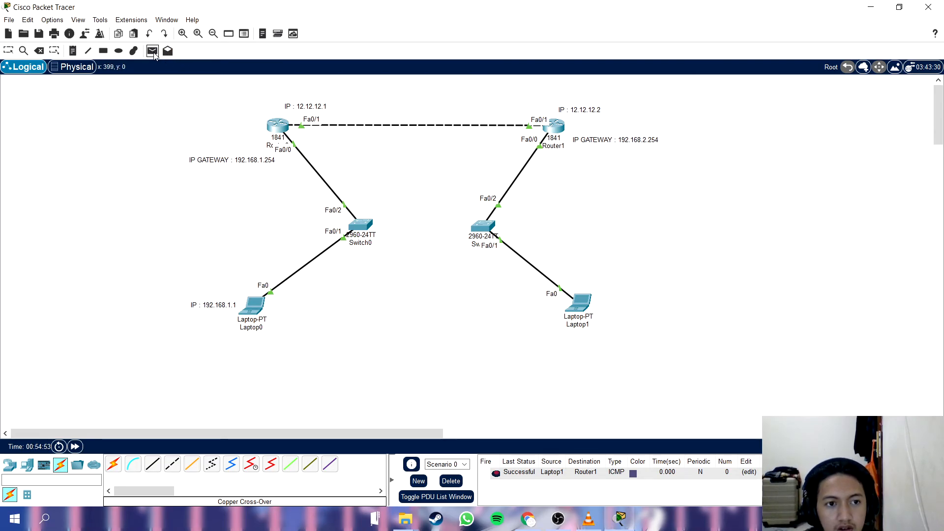
left_click(575, 305)
left_click(278, 126)
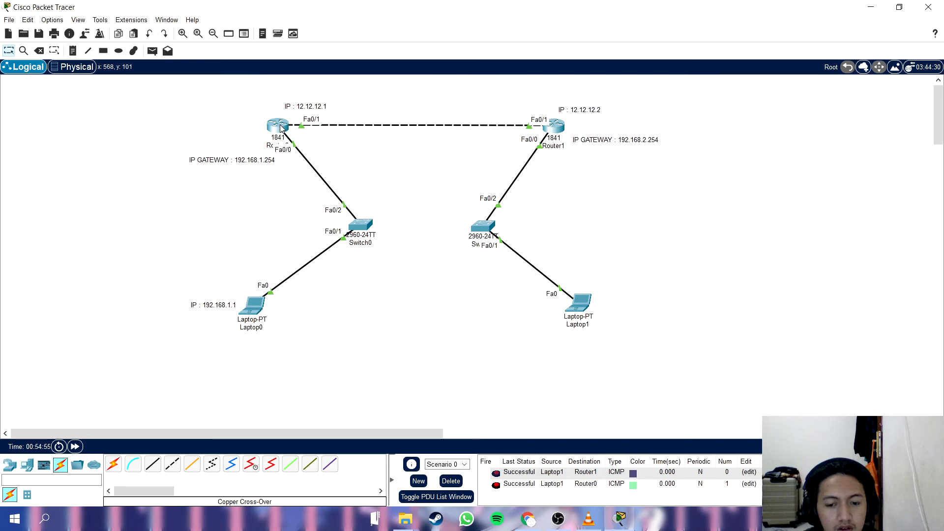
left_click(451, 481)
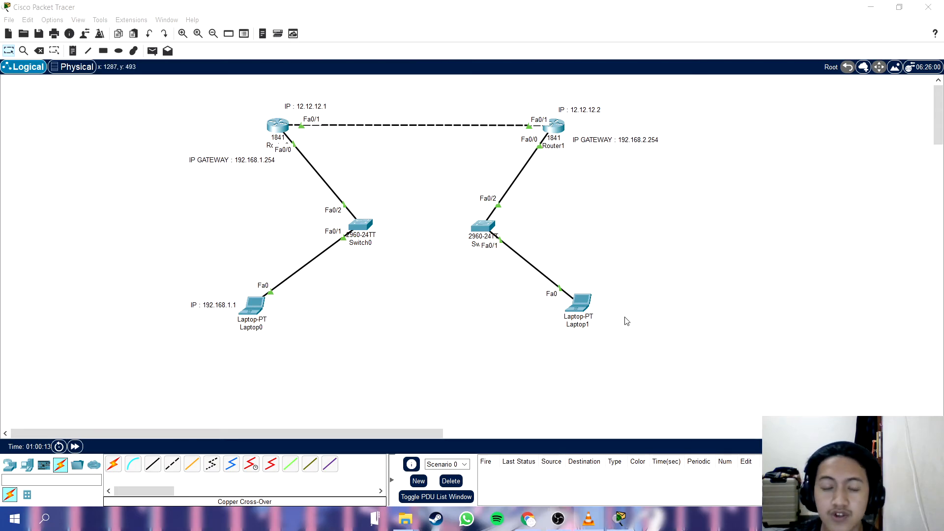
Open the Command Prompt on Laptop0.
left_click(464, 321)
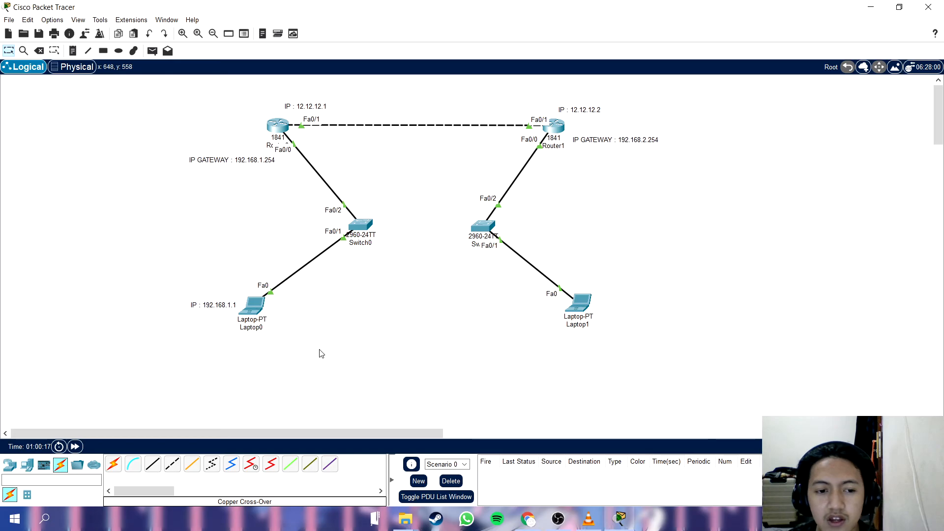
left_click(252, 306)
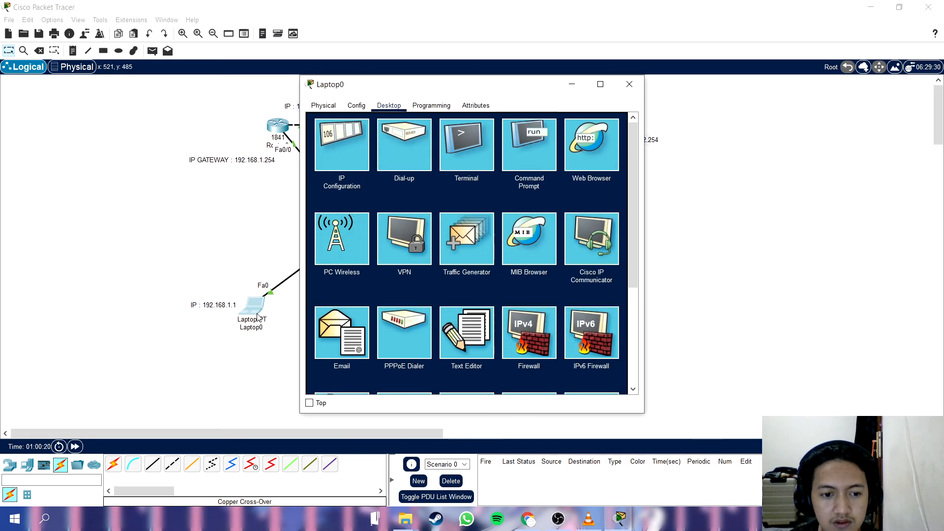
left_click(532, 144)
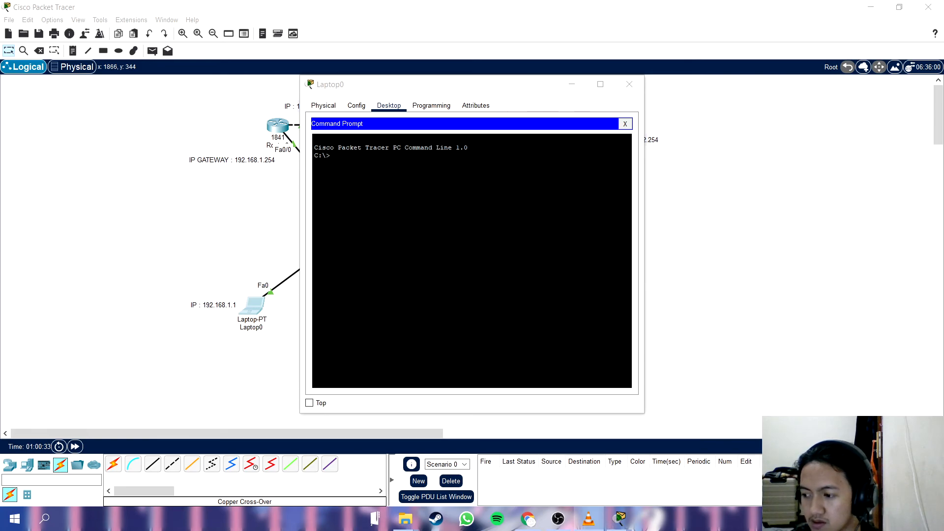
Try to open a telnet session from Laptop0 to 192.169.2.254.
left_click(371, 190)
type("te")
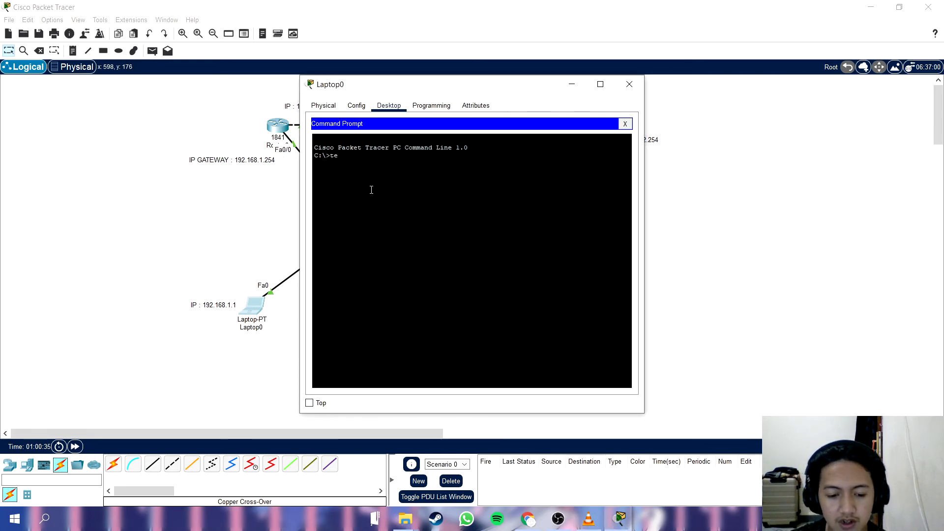
type("lnet")
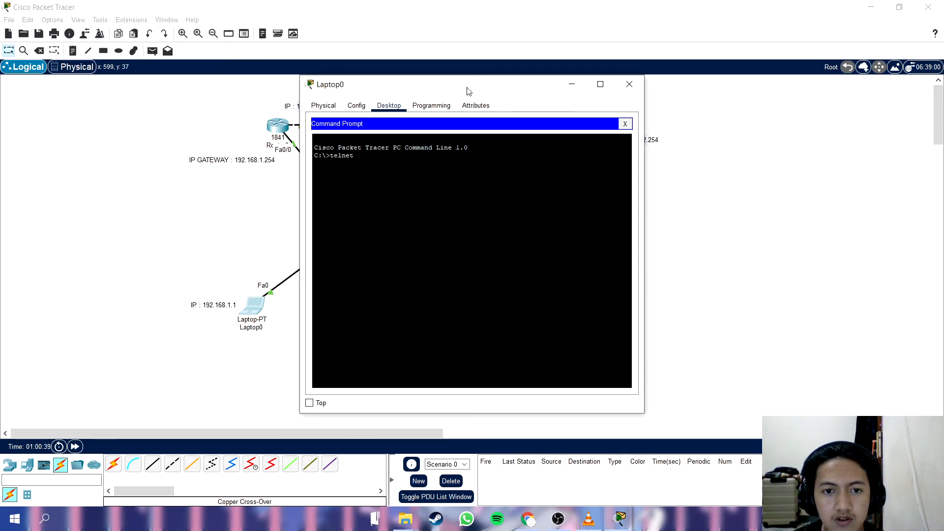
left_click_drag(467, 91, 409, 93)
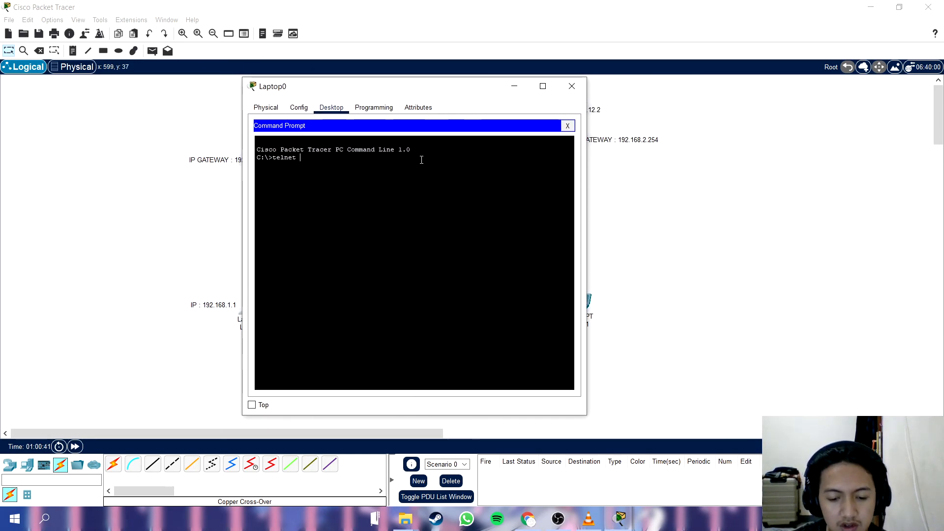
type("192.1")
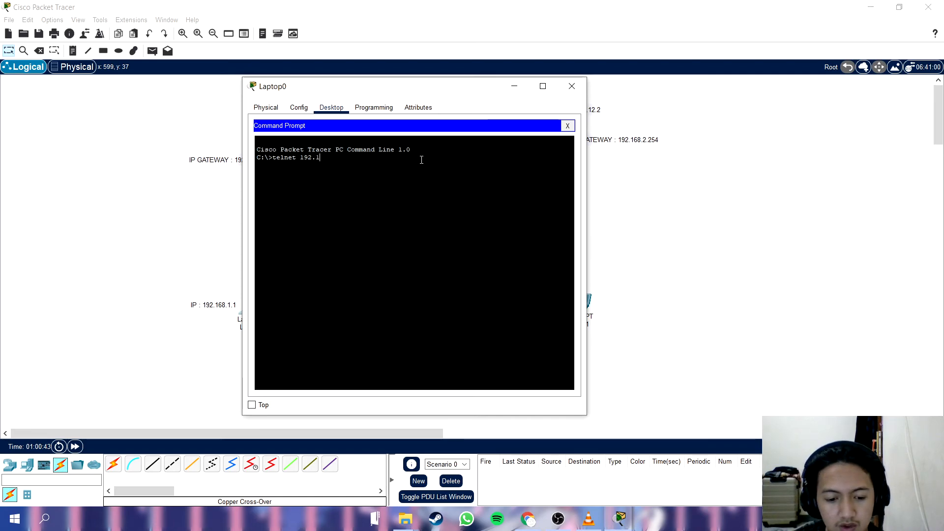
type("69.2.")
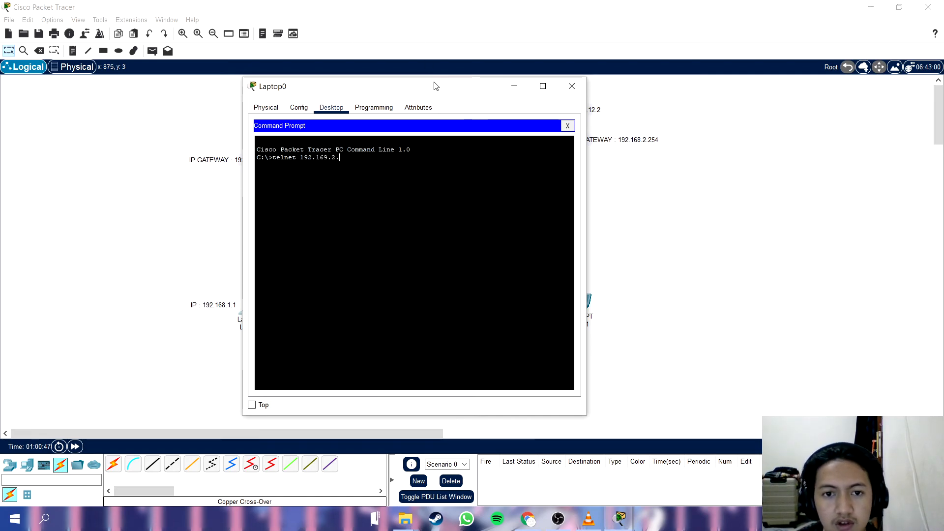
left_click_drag(438, 93, 401, 105)
type("254")
key("Return")
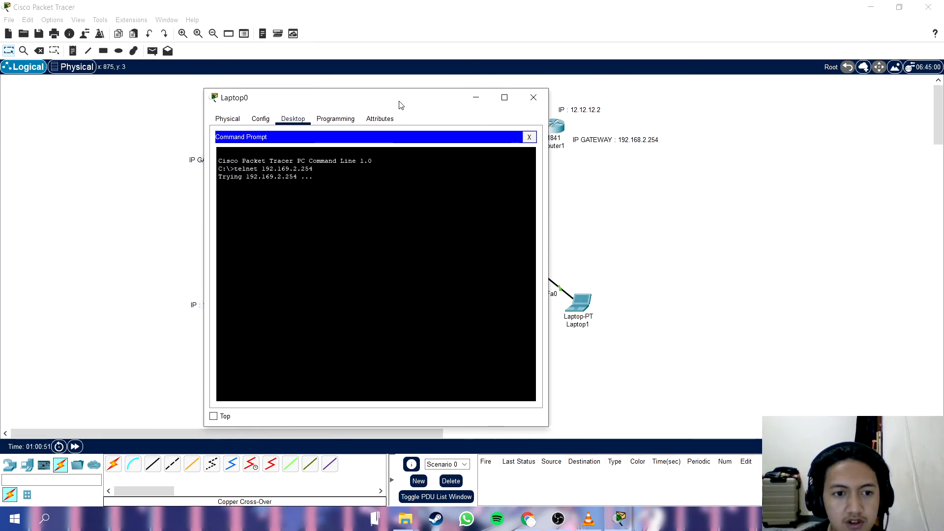
left_click_drag(400, 103, 573, 96)
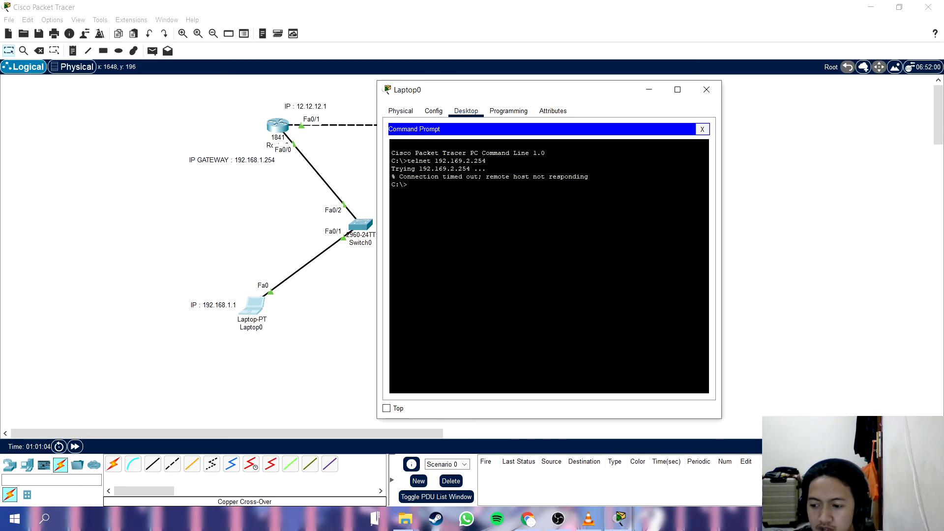
key("alt+Tab")
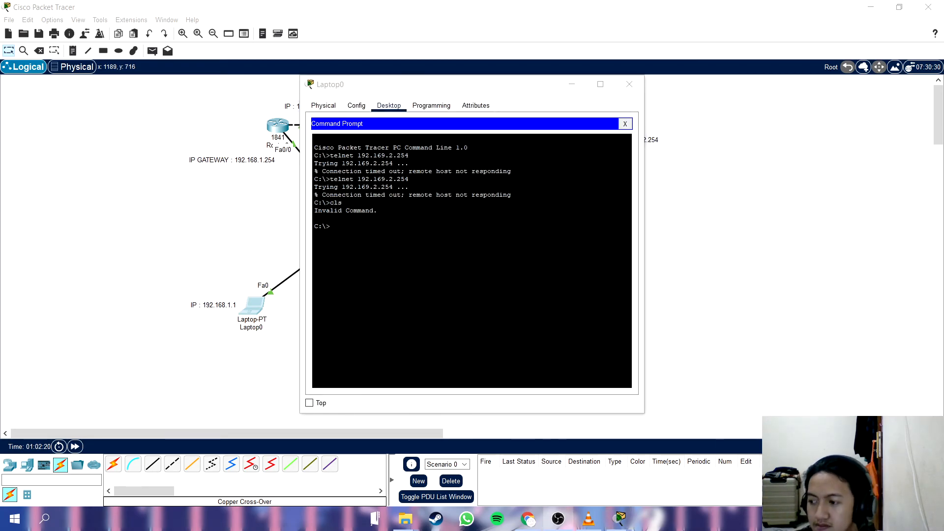
key("alt+Tab")
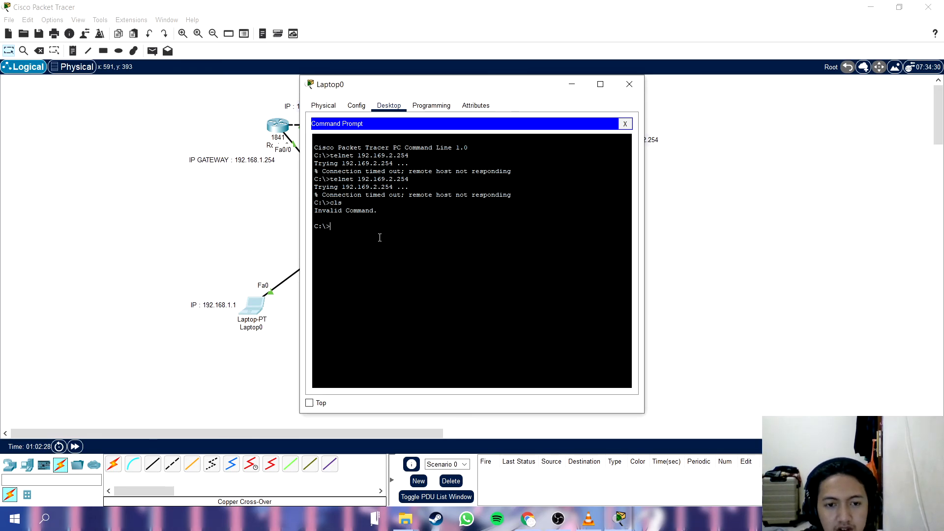
Open a telnet session from Laptop0 to R2's gateway address 192.168.2.254.
type("elnet 192.168.2.24")
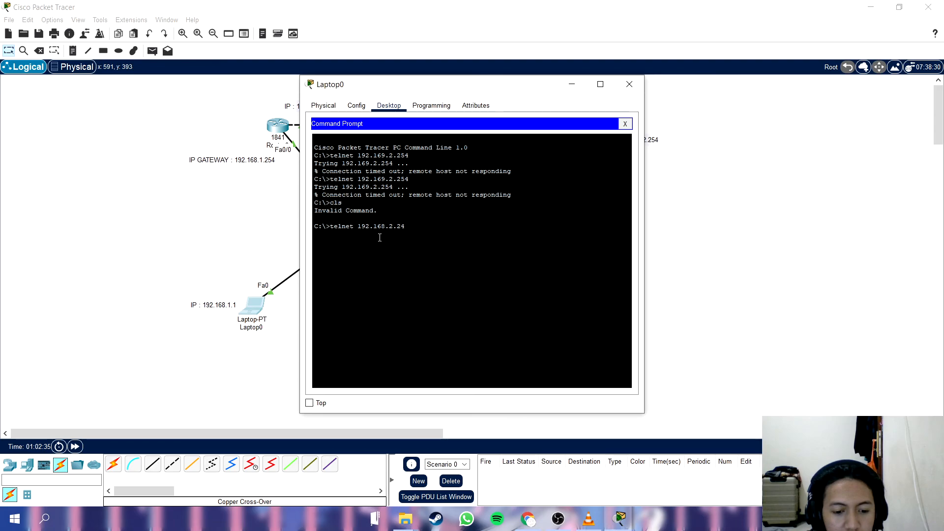
key("BackSpace")
type("54")
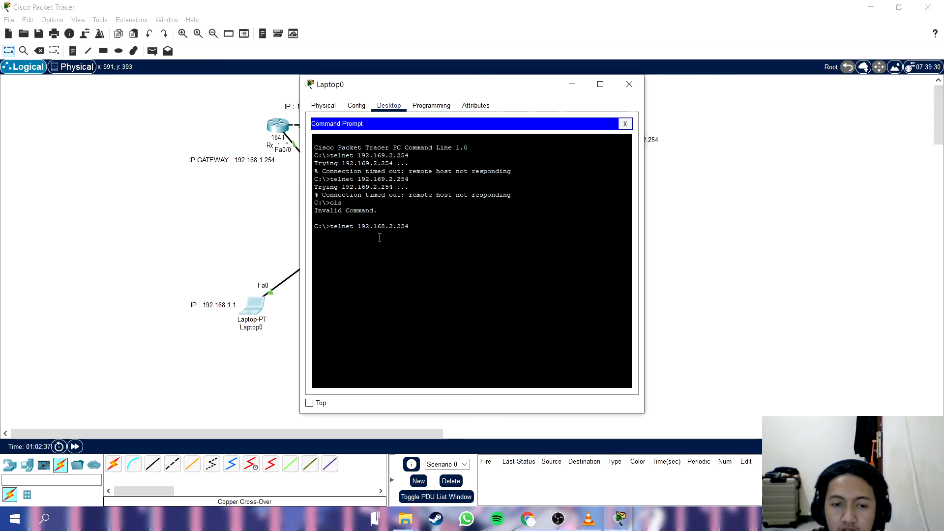
left_click_drag(480, 83, 427, 93)
key("Return")
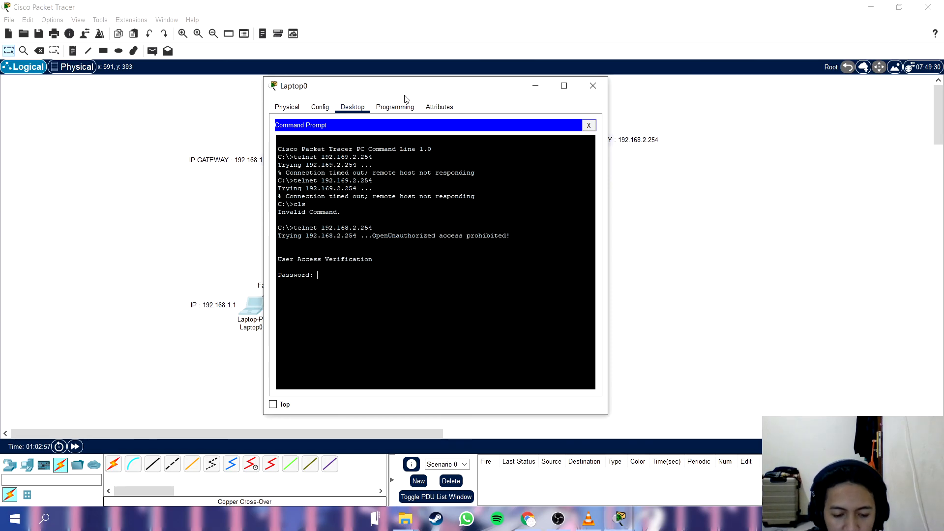
Log in to R2 over telnet with the line password and enter privileged EXEC mode using the enable password.
key("Return")
type("en")
key("Tab")
key("Return")
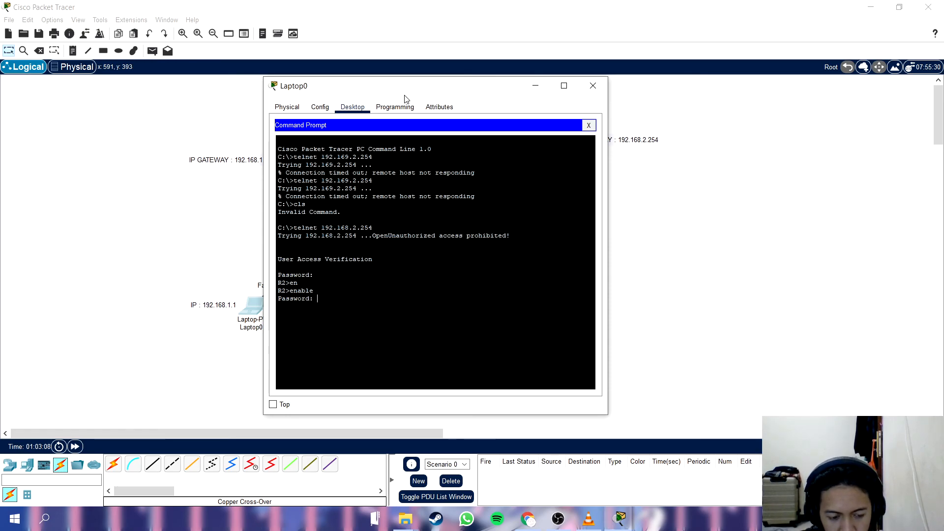
key("Return")
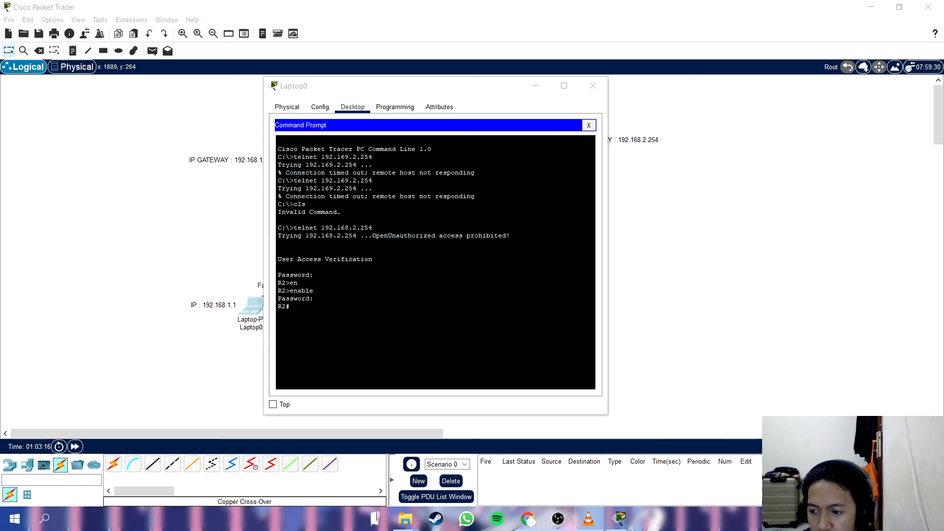
Display R2's running configuration through the telnet session on Laptop0 with show running-config.
left_click(392, 349)
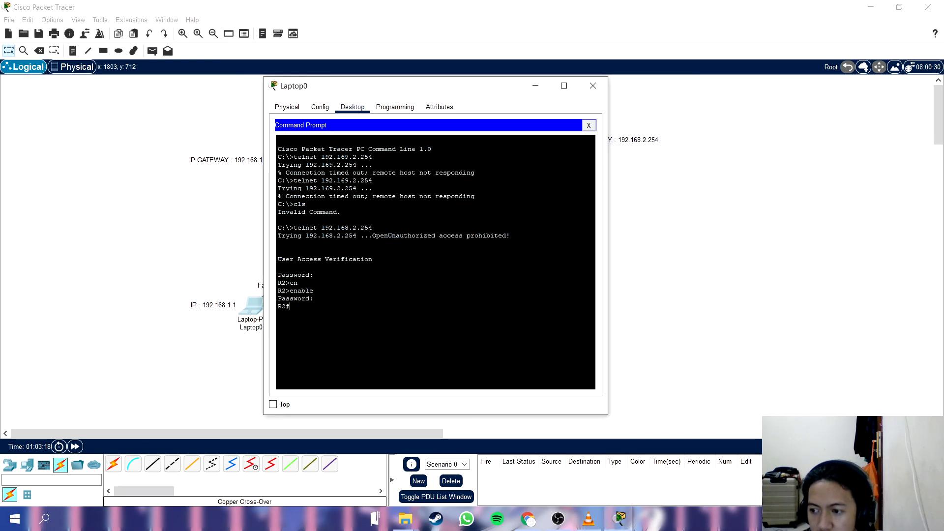
left_click(706, 375)
mouse_move(617, 519)
left_click(685, 464)
type("show")
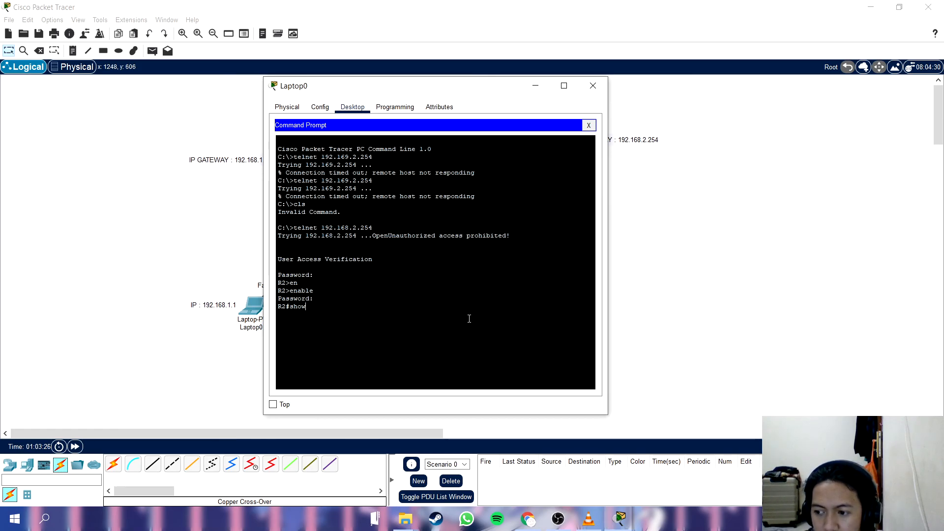
type(" running-config")
key("Return")
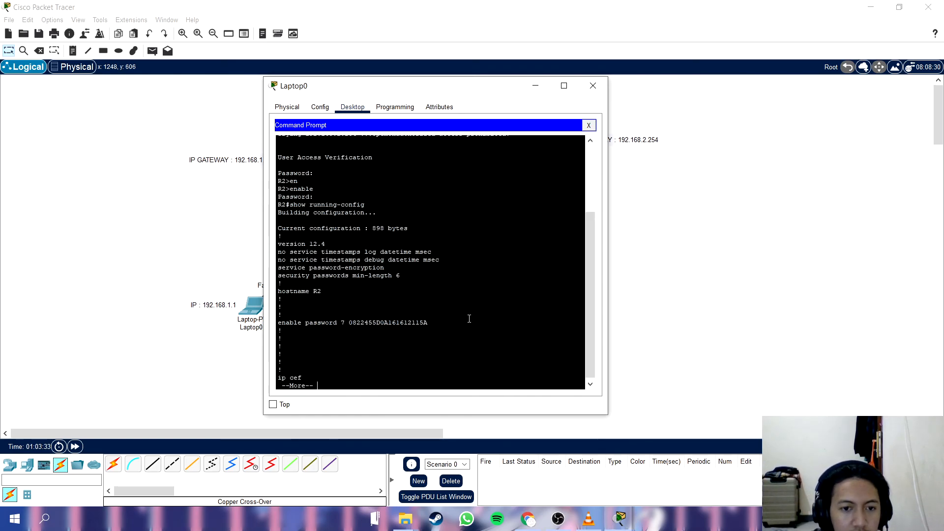
Page through part of R2's running configuration, then quit the listing to return to the privileged EXEC prompt.
left_click_drag(414, 88, 448, 49)
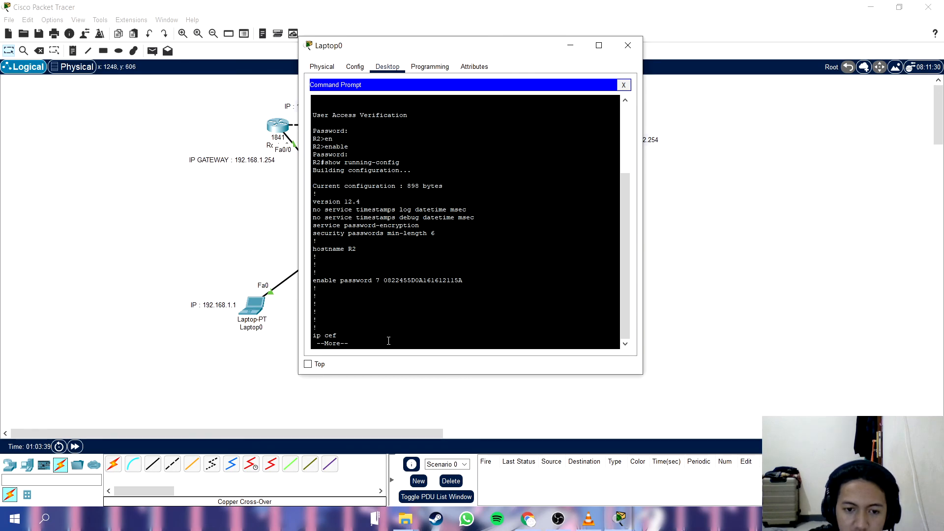
key("Return")
key("Return")
key("Return")
key("Return")
key("Return")
key("Return")
key("Return")
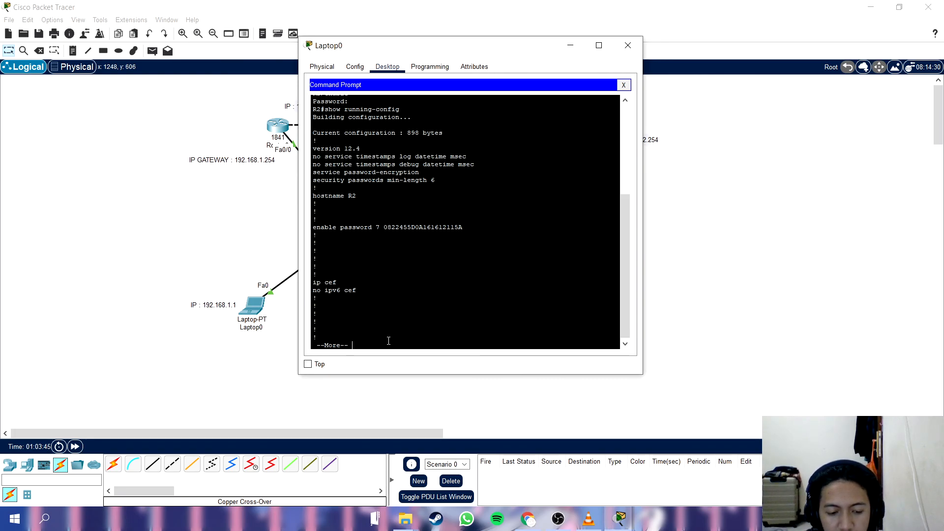
key("q")
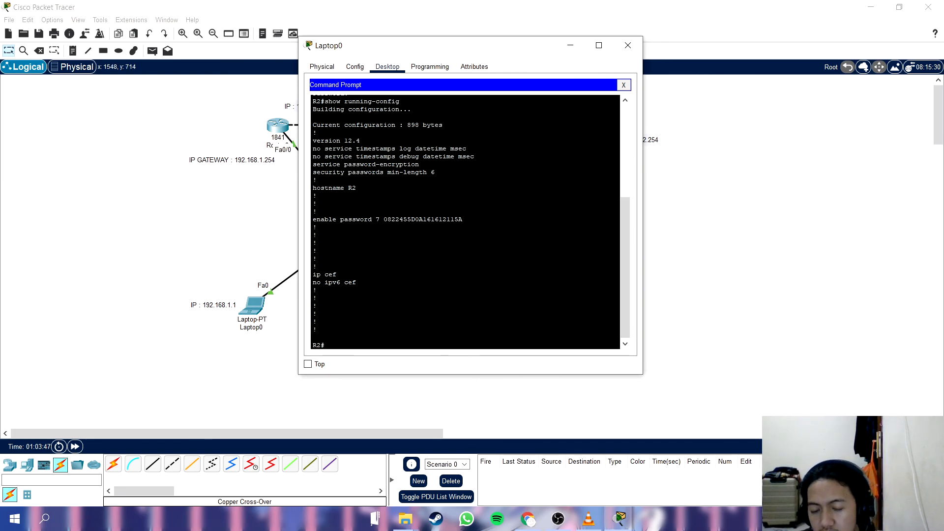
Bring the network topology into full view to check the IP addresses labelled on the router-to-router link.
left_click_drag(443, 45, 353, 74)
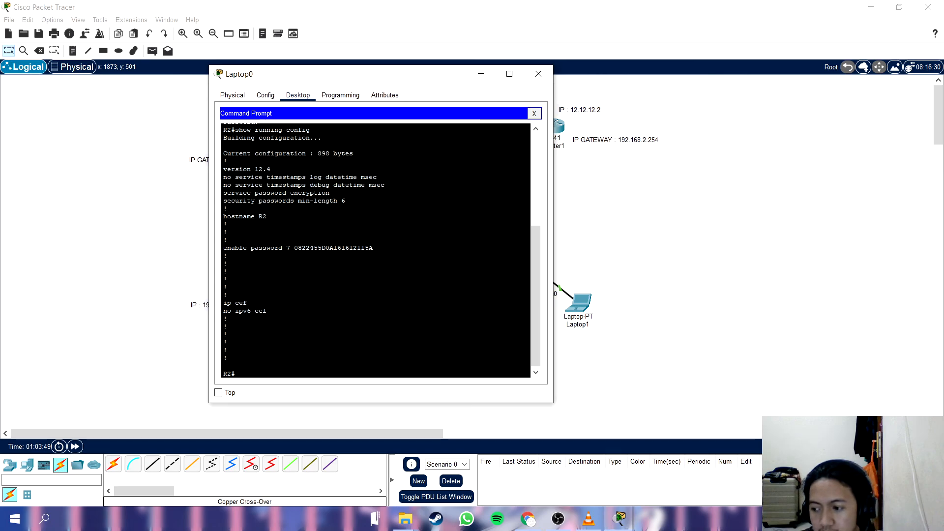
key("alt+Tab")
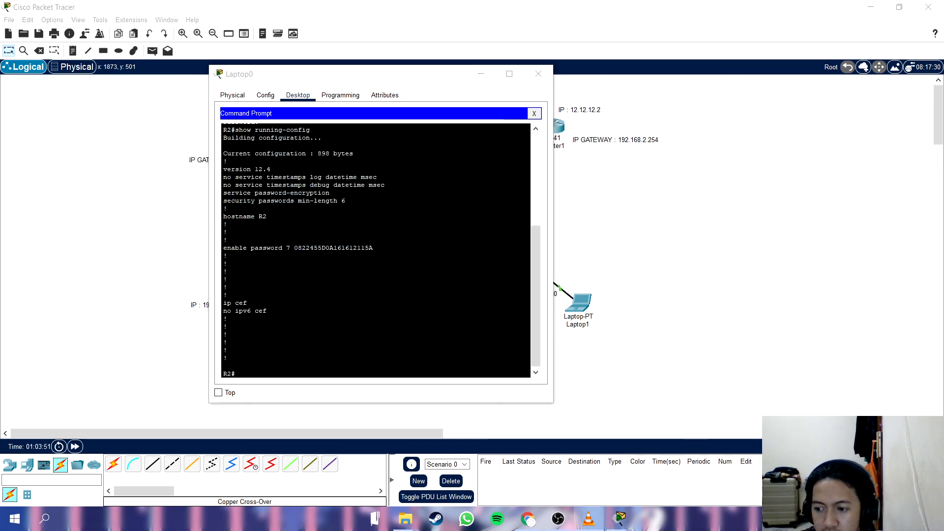
left_click_drag(375, 78, 297, 121)
left_click(349, 100)
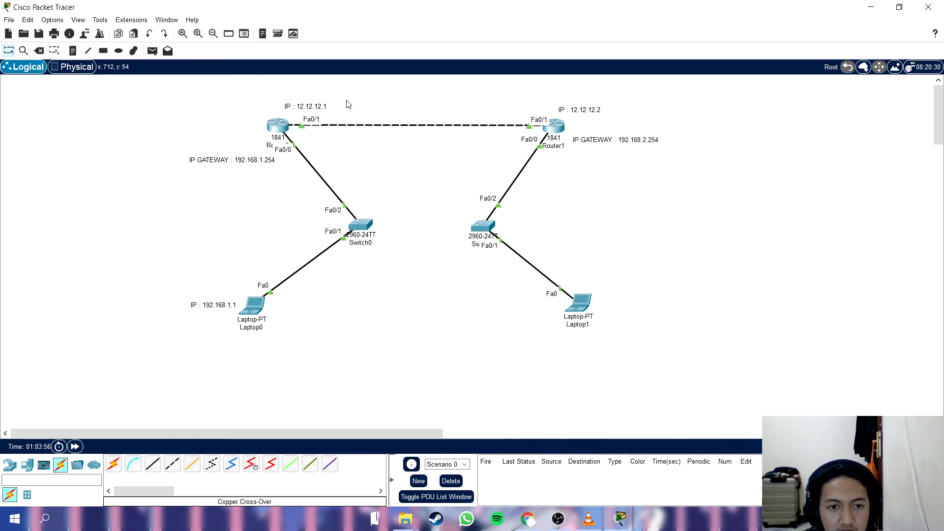
mouse_move(620, 519)
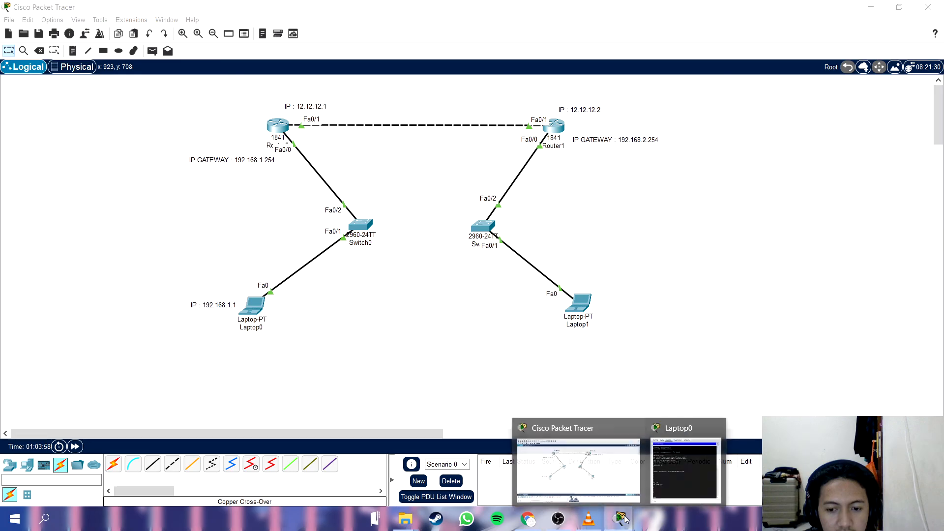
Return to Laptop0's telnet session and ping 12.12.12.2 from R2.
left_click(658, 450)
type("ip")
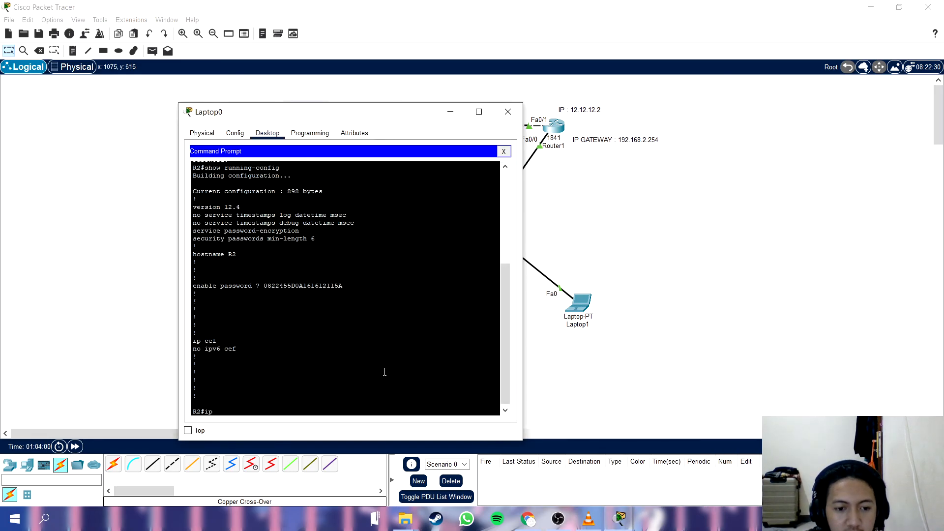
type(" 12.12")
key("BackSpace")
key("BackSpace")
key("BackSpace")
key("BackSpace")
key("BackSpace")
key("BackSpace")
key("BackSpace")
key("BackSpace")
type("ping 12.12.12")
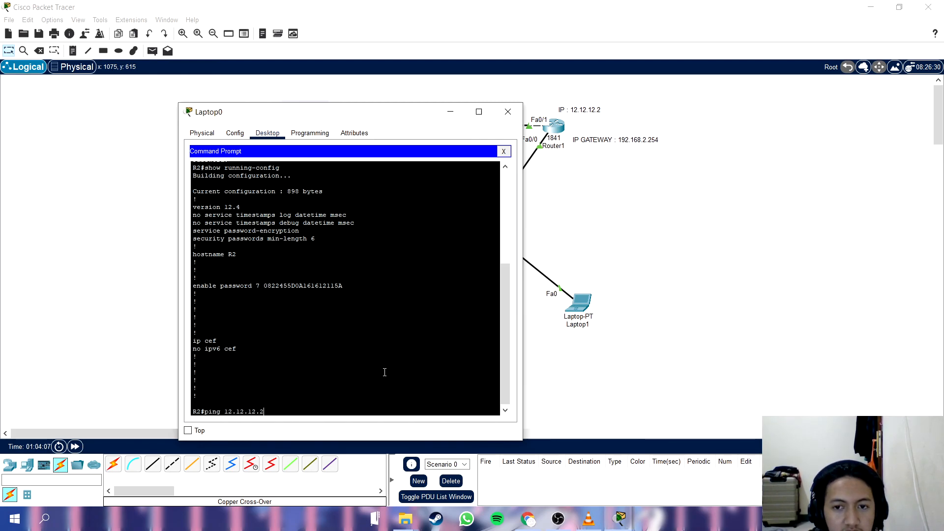
type(".2")
key("Return")
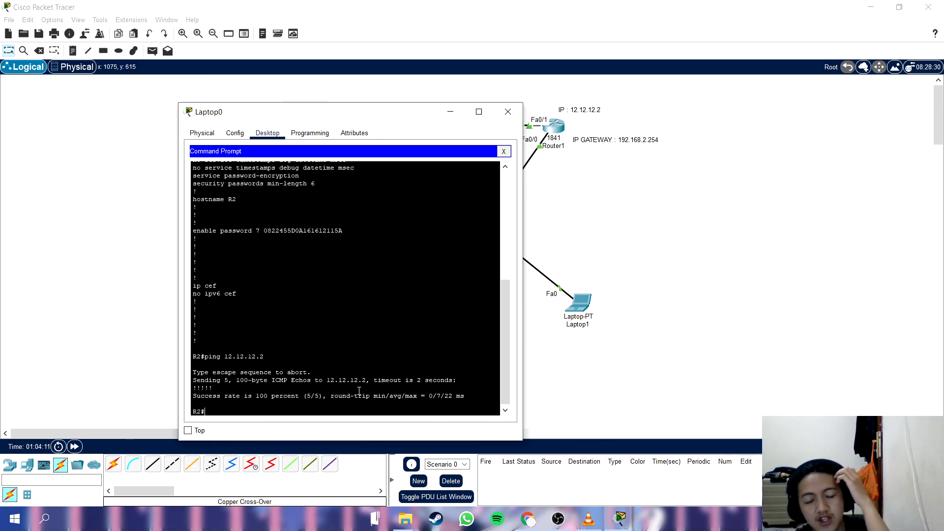
left_click_drag(333, 112, 667, 77)
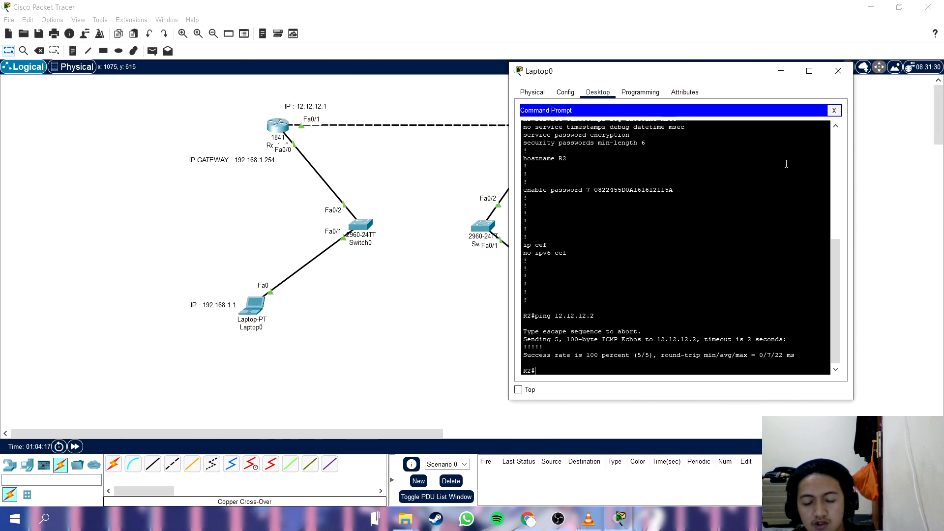
left_click_drag(836, 259, 842, 295)
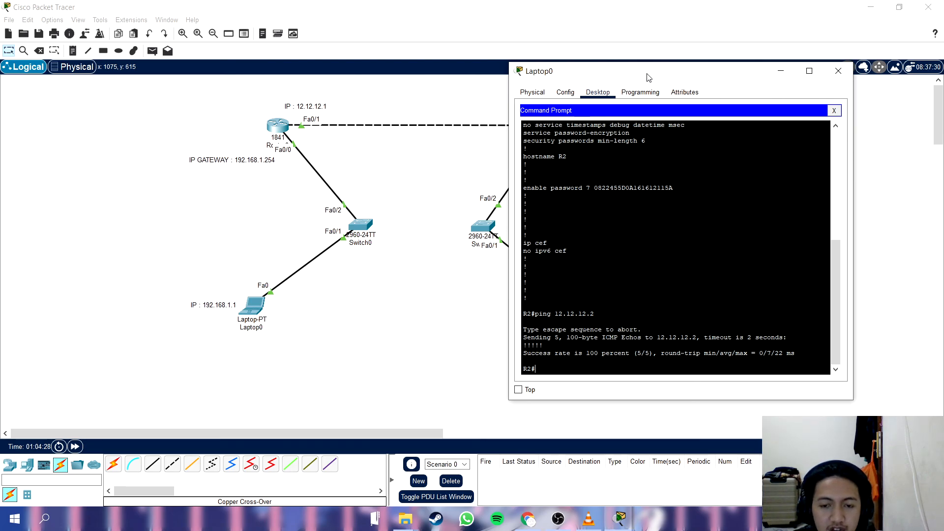
left_click_drag(647, 78, 632, 93)
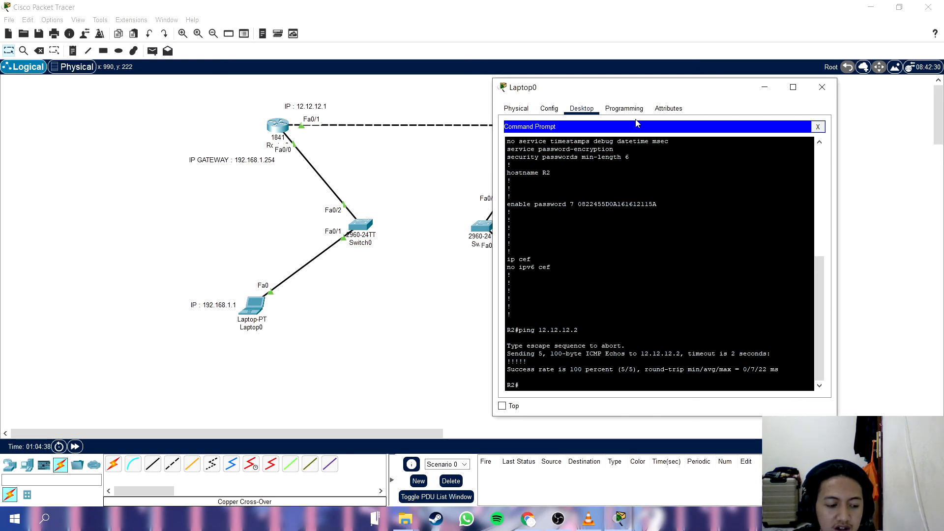
left_click_drag(648, 95, 530, 75)
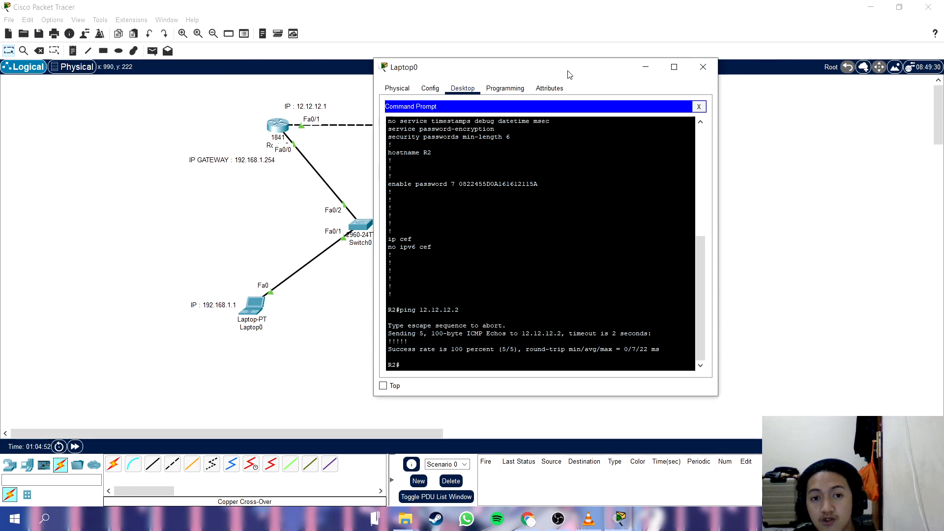
left_click(565, 521)
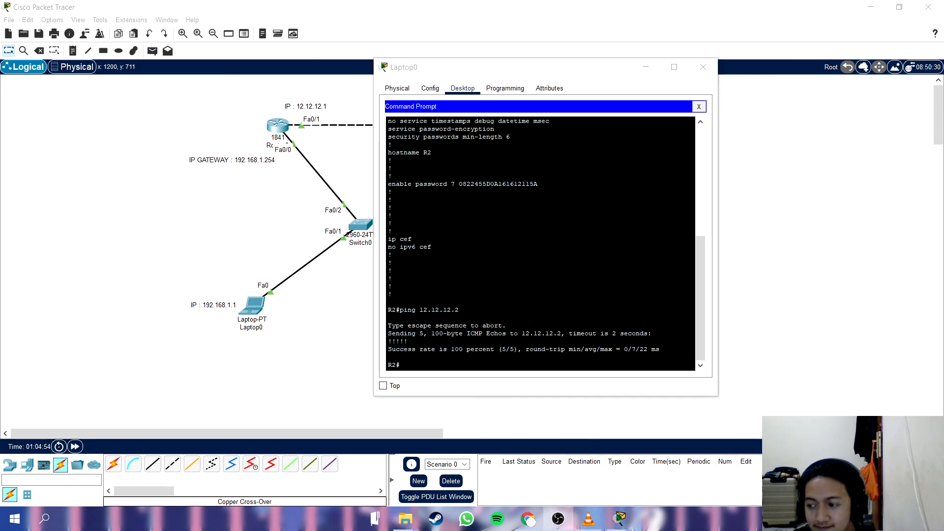